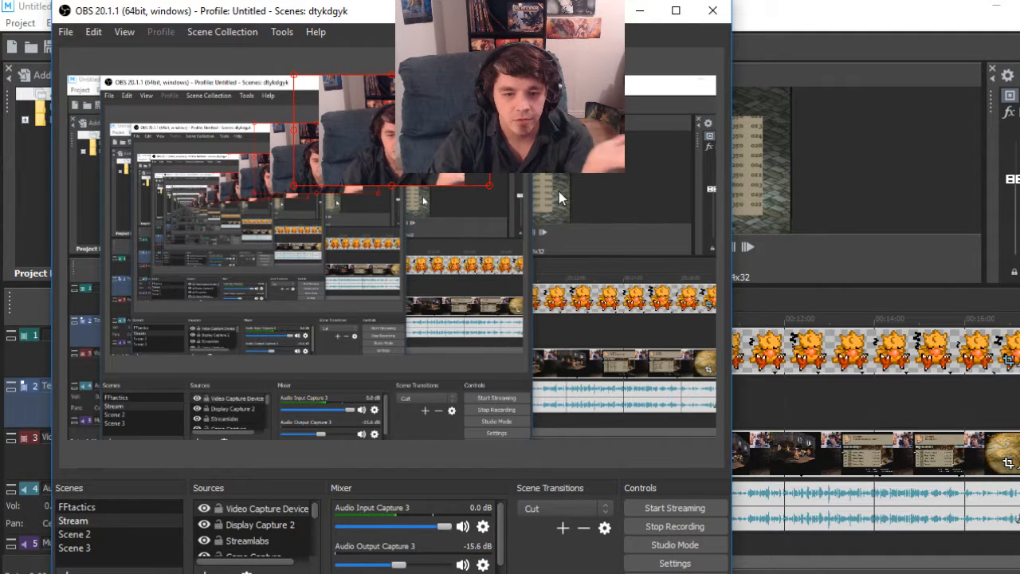
Switch from OBS to Movie Studio and start a new project with the Internet Video HD preset, keeping the America region
left_click(639, 12)
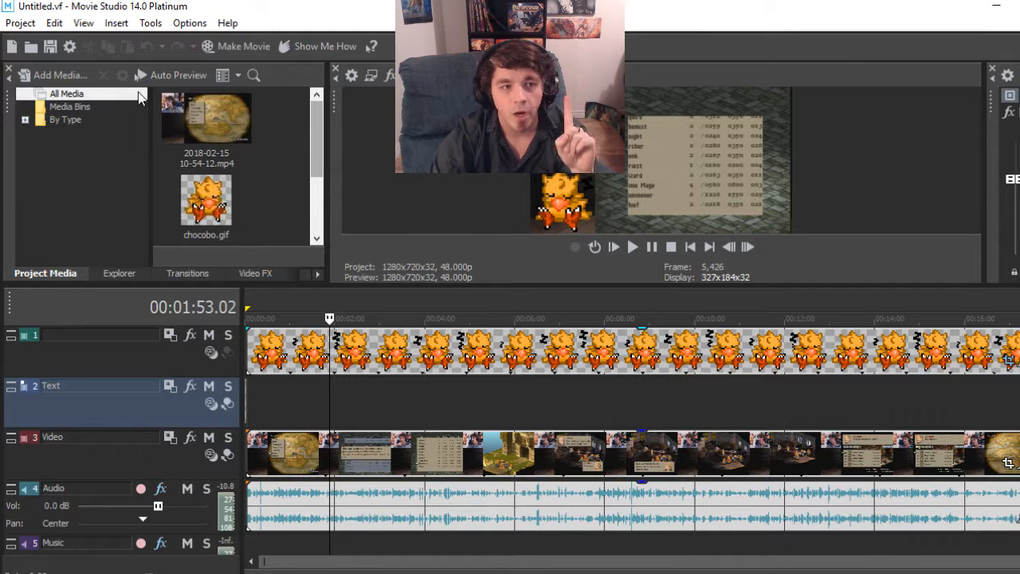
left_click(16, 24)
left_click(27, 40)
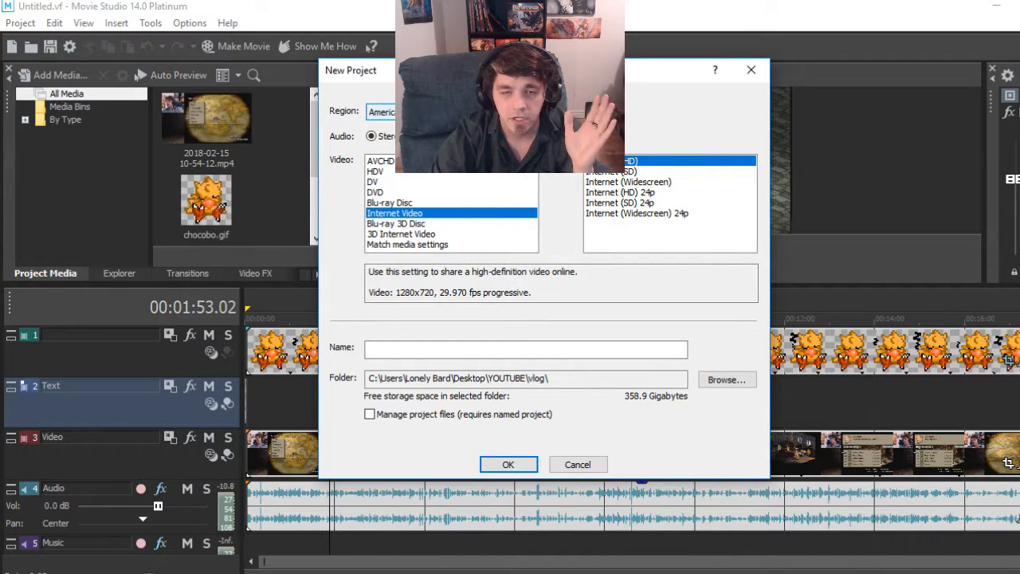
left_click(446, 112)
left_click(446, 112)
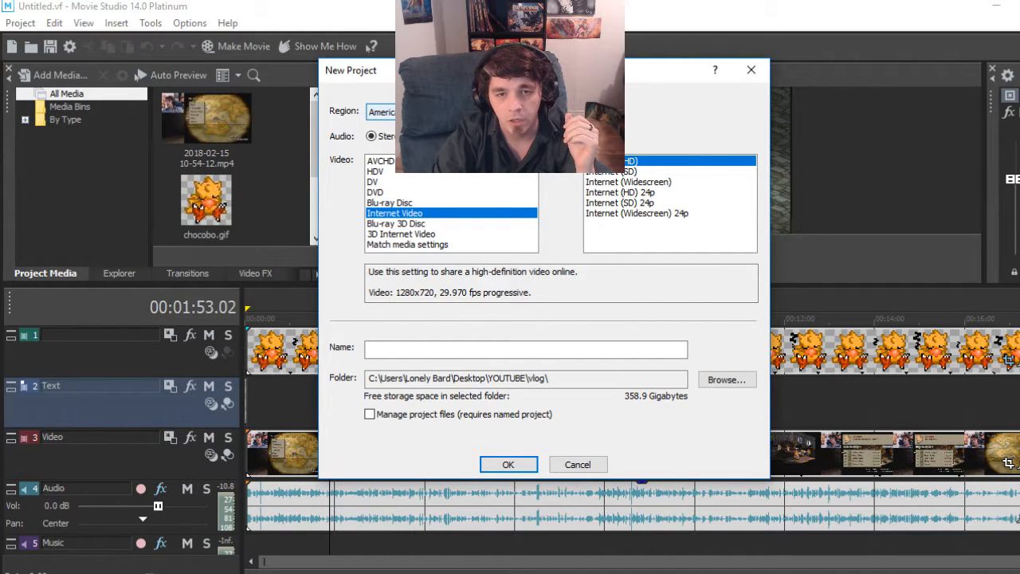
left_click(446, 111)
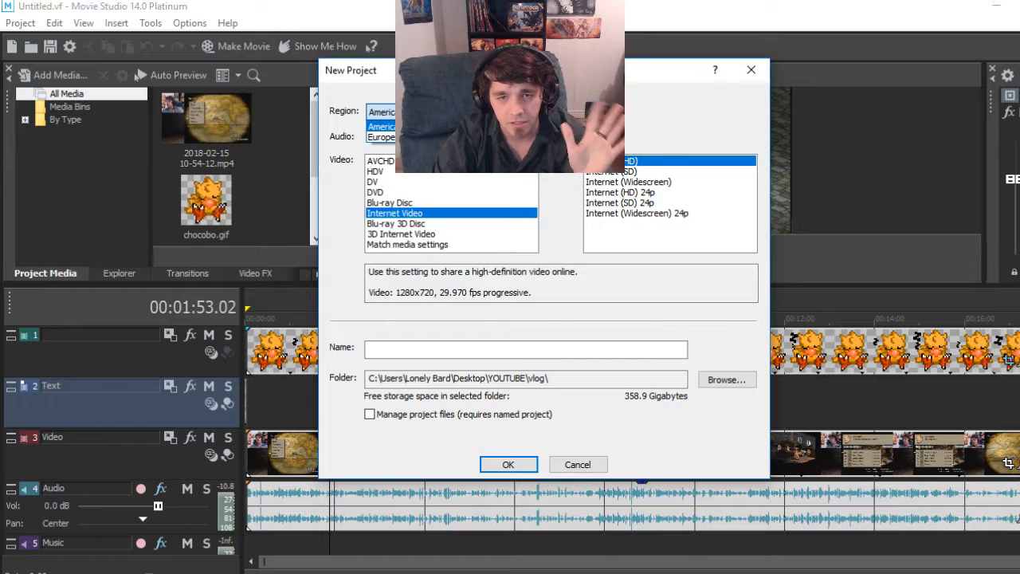
key("Return")
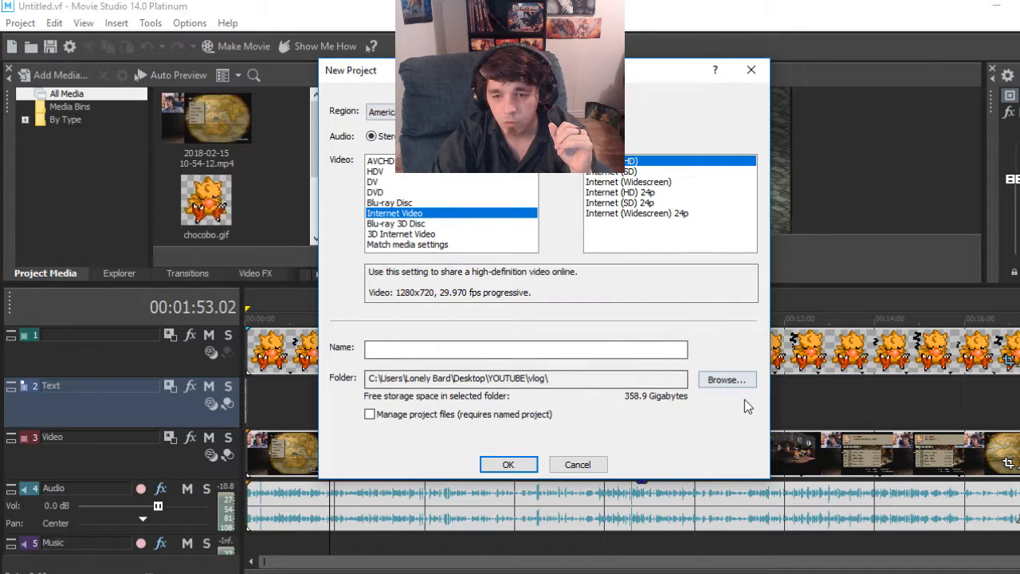
Set the new project's folder to Cat Lady on the Desktop
left_click(731, 380)
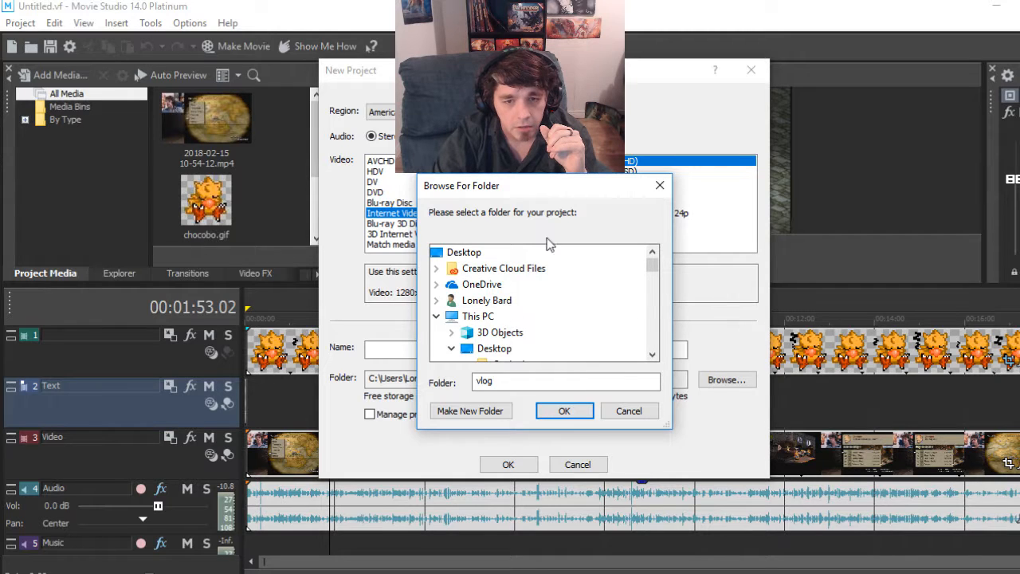
left_click(465, 251)
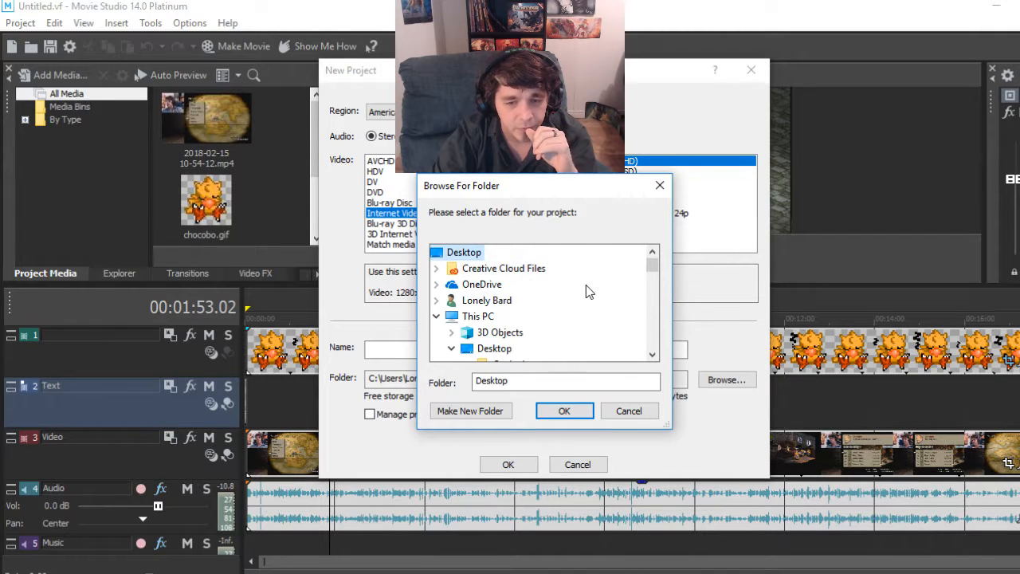
scroll(585, 284, "down", 1)
left_click(511, 316)
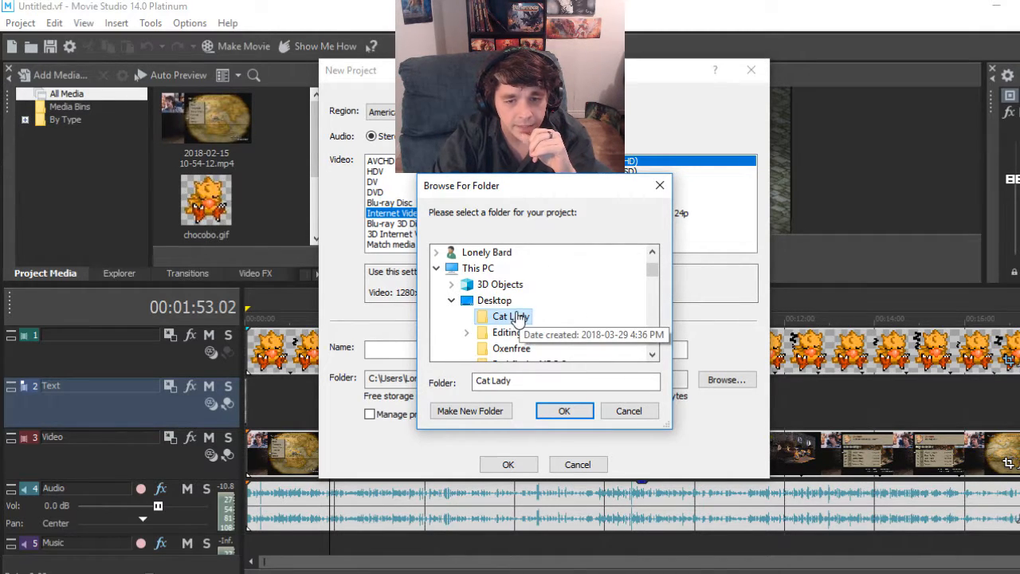
left_click(581, 414)
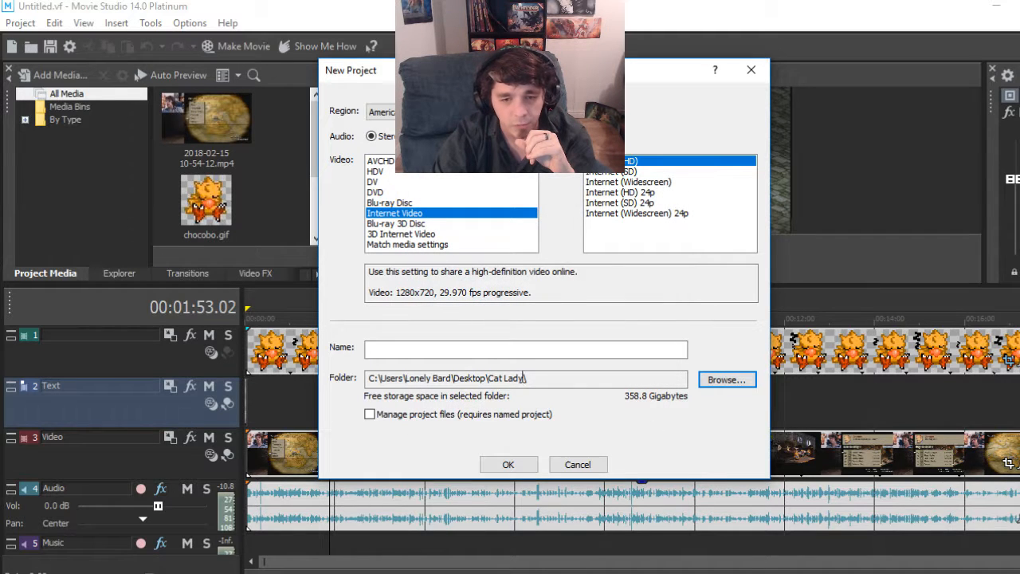
Name the project "cat lady stream 2" and create it
left_click(502, 348)
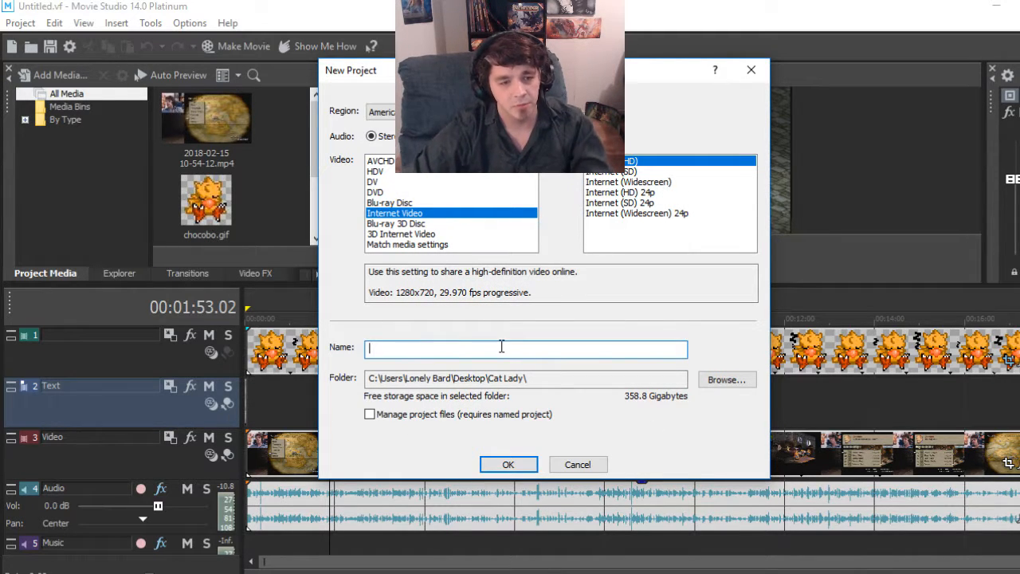
type("cat l")
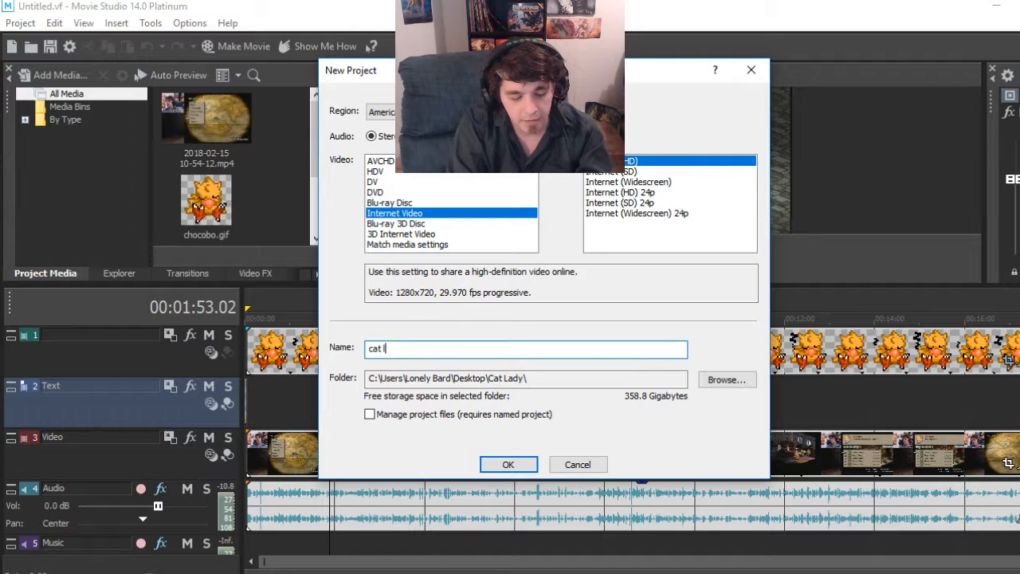
type("ady stream")
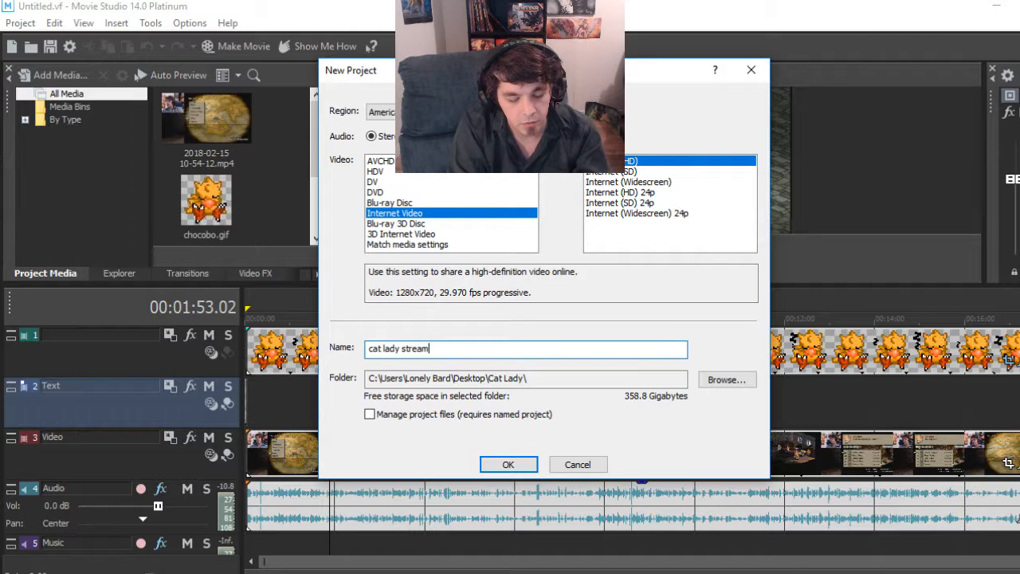
type(" 2")
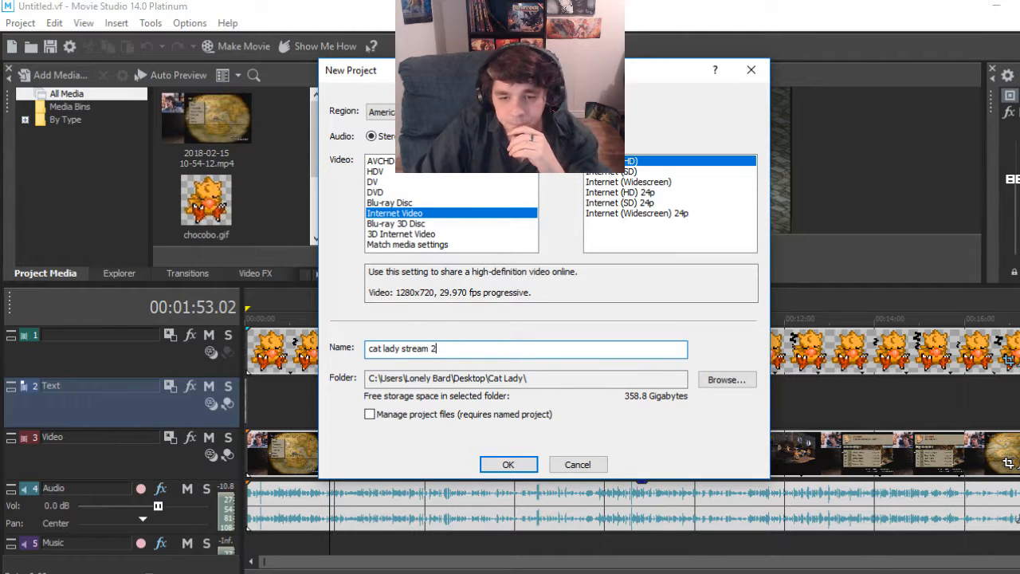
left_click(502, 464)
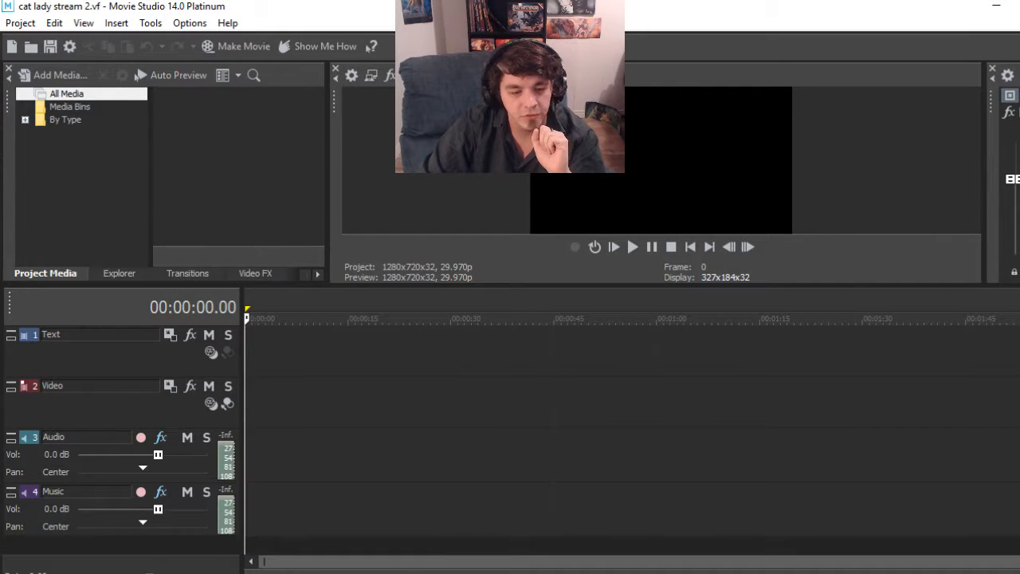
Switch to the Cat Lady folder in File Explorer and move its window aside from the track headers
key("alt+Tab")
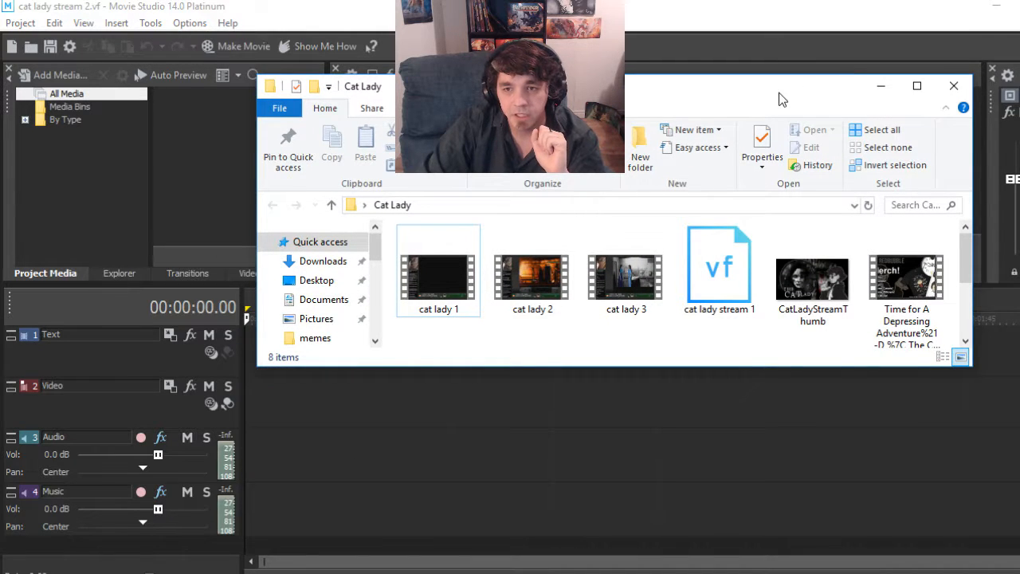
left_click_drag(778, 96, 871, 70)
left_click_drag(529, 317, 761, 199)
left_click(769, 321)
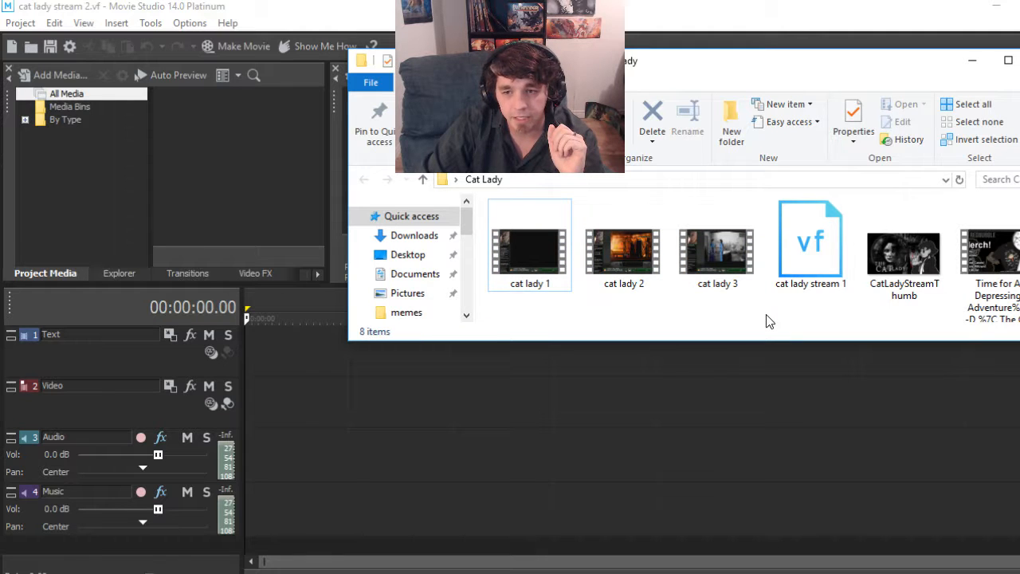
Add the "WHAT%27S IN THE BAG" Cat Lady video to the start of the timeline and match the project video settings to it
left_click(802, 261)
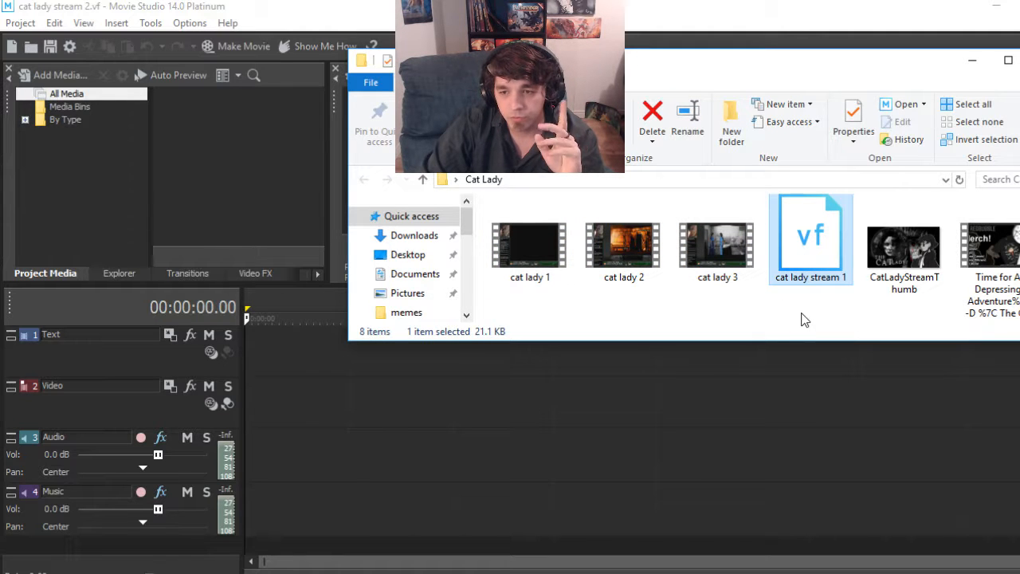
key("Right")
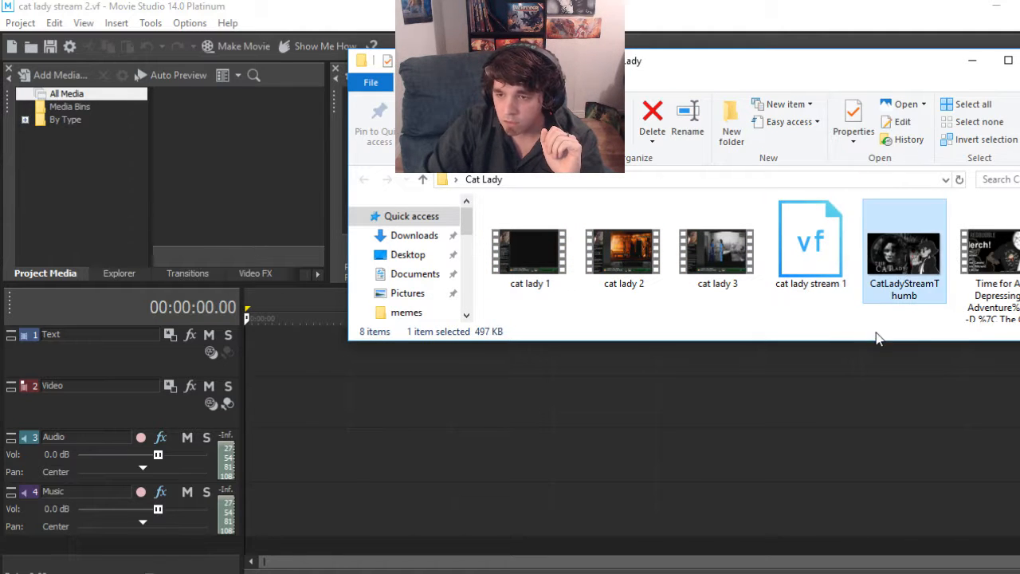
key("Right")
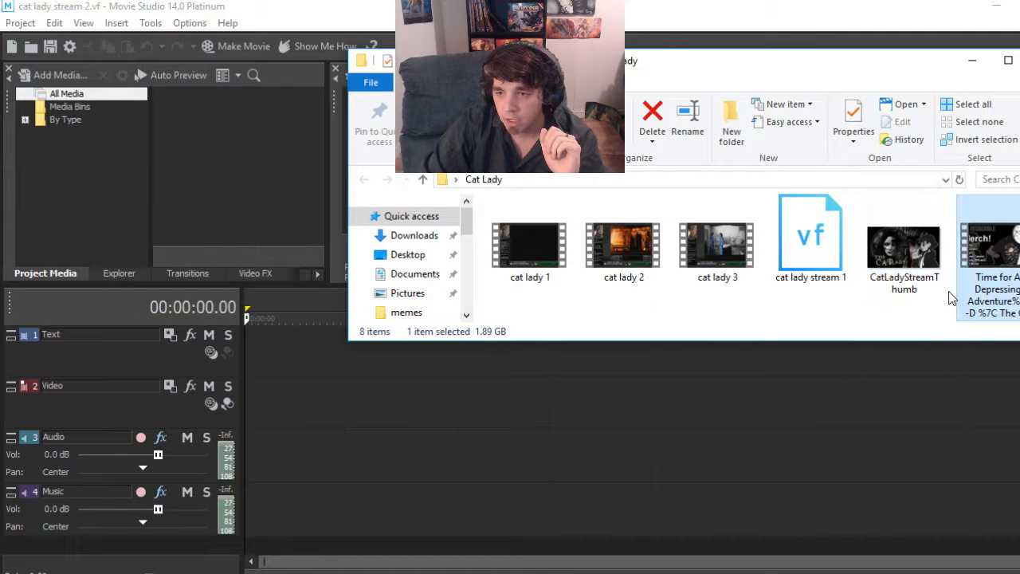
key("Right")
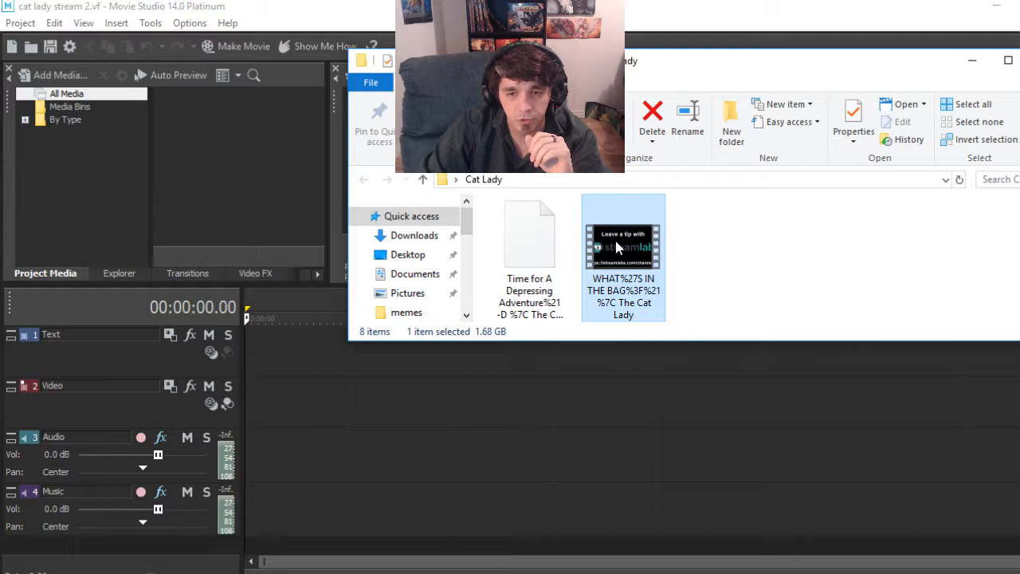
left_click_drag(620, 248, 239, 423)
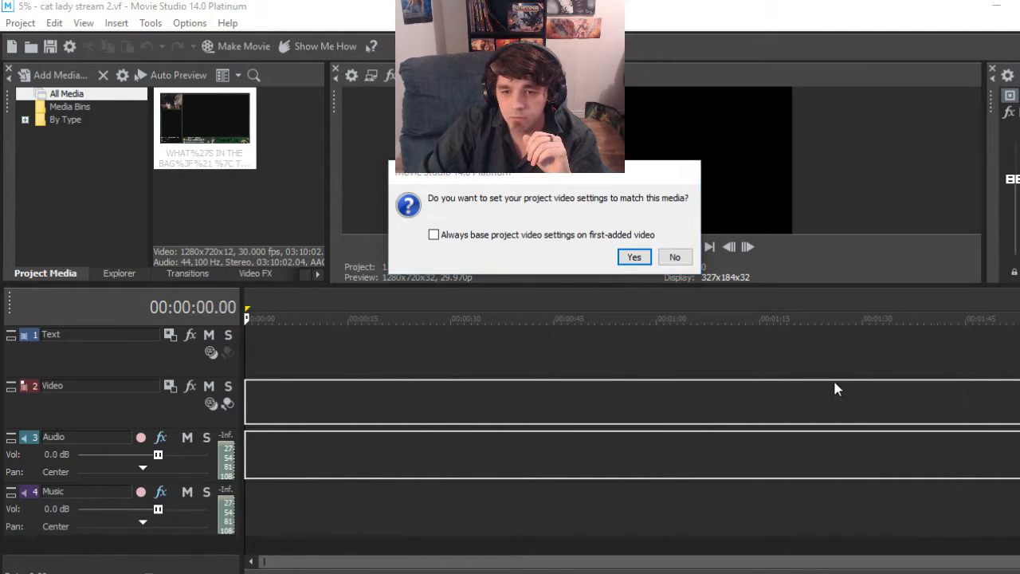
left_click(634, 257)
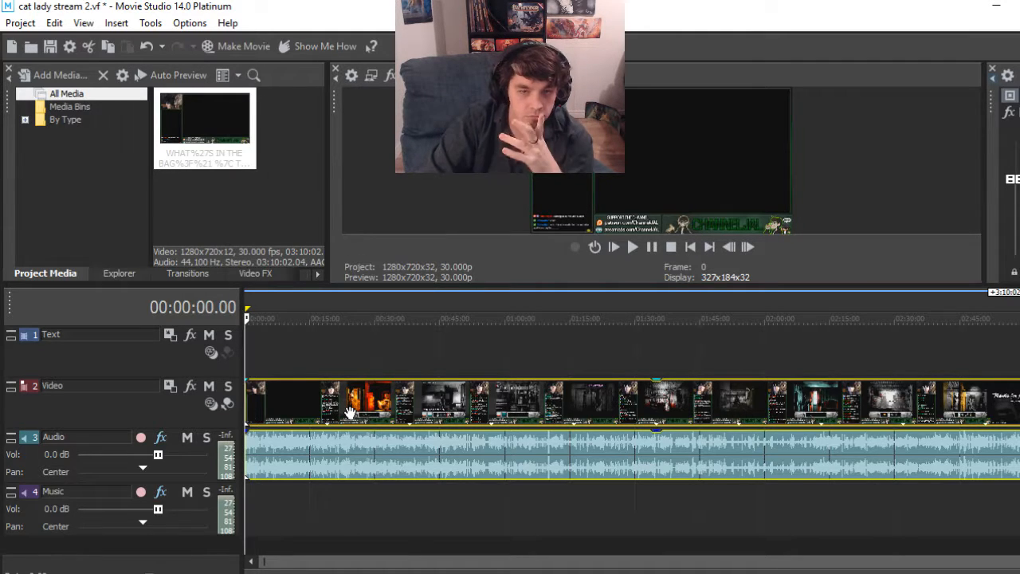
Shift the stream clip about 9:25 later on the timeline and place the playhead at the clip's start
left_click_drag(349, 413, 407, 415)
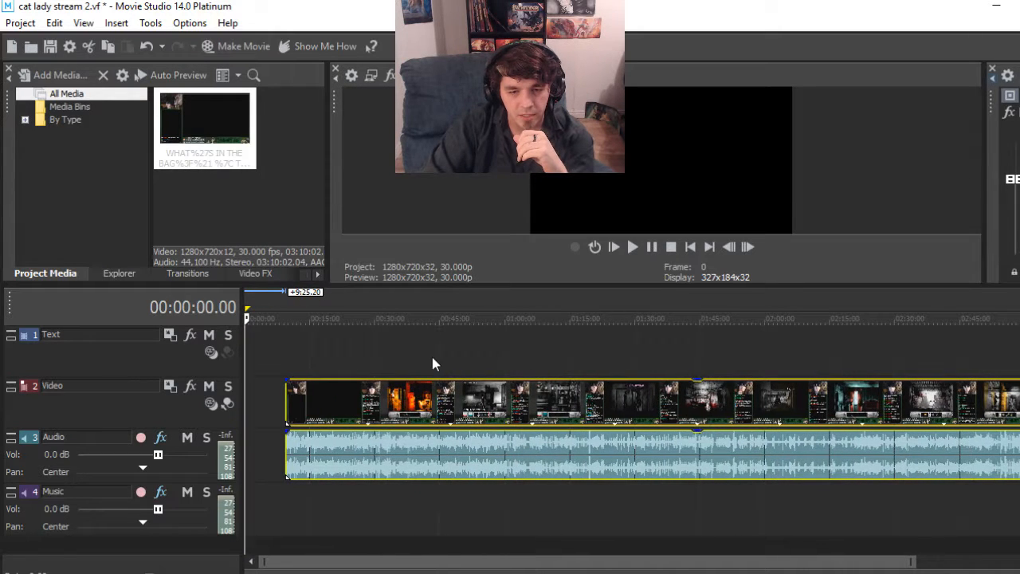
scroll(432, 357, "down", 1)
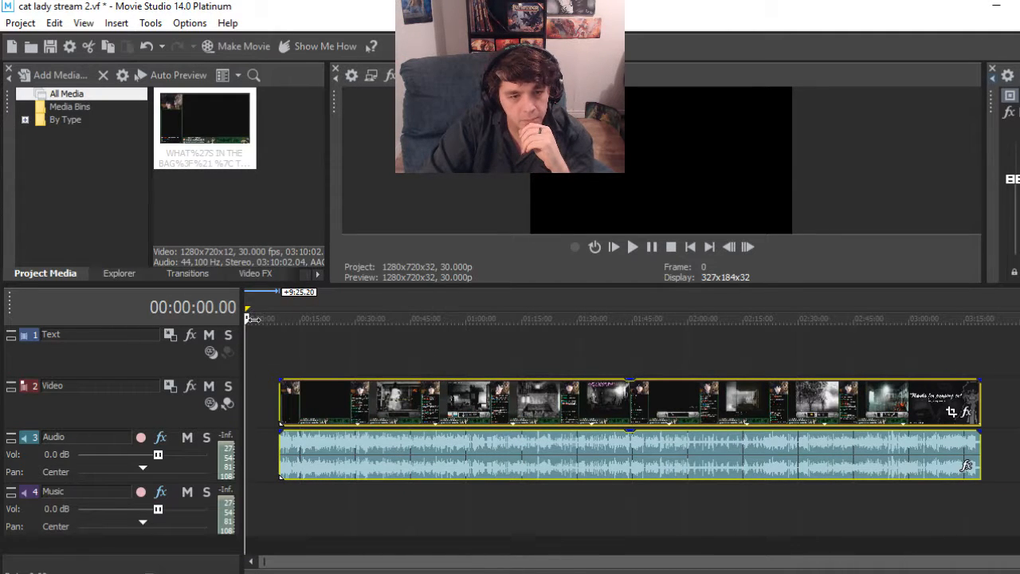
left_click_drag(247, 318, 279, 323)
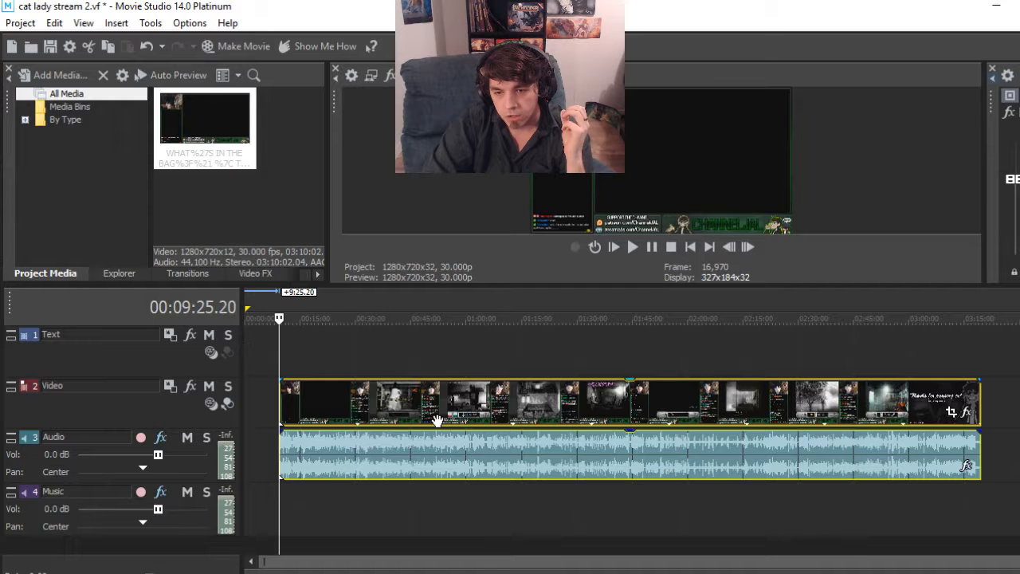
Scrub through the stream clip to about 2:02:37 and examine the footage around that point at a finer timeline scale
left_click_drag(289, 319, 697, 372)
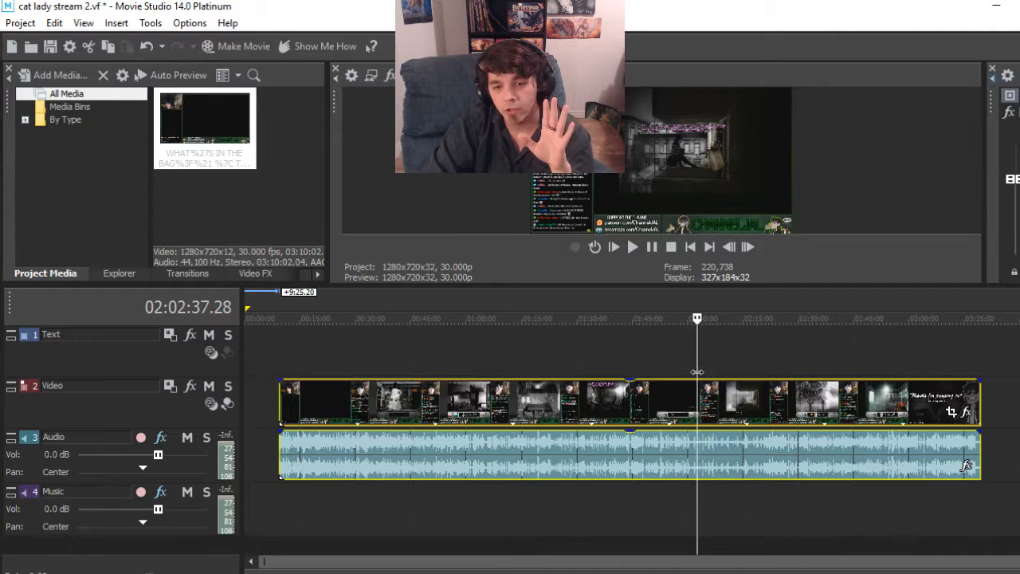
scroll(565, 449, "up", 10)
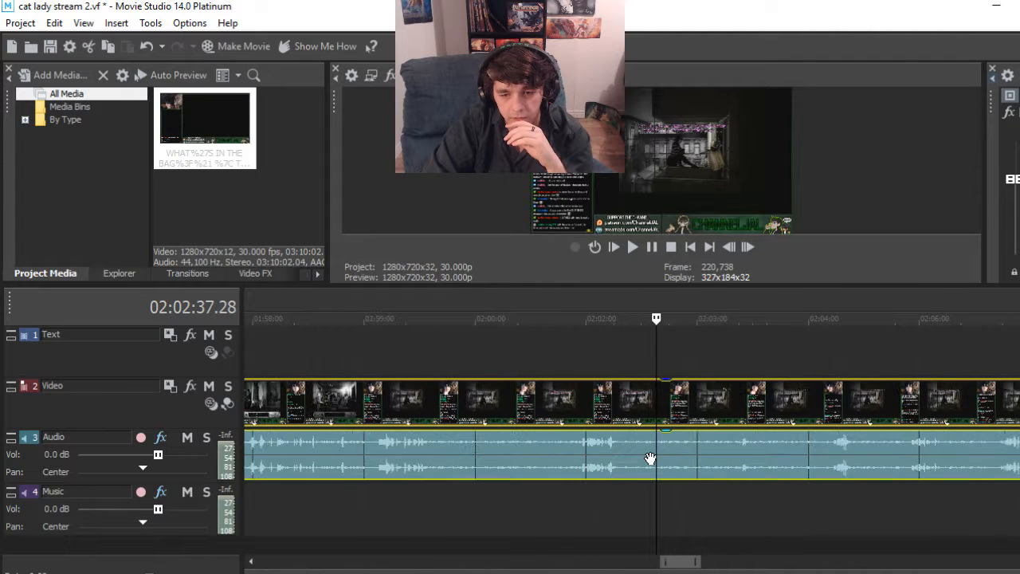
scroll(650, 458, "down", 2)
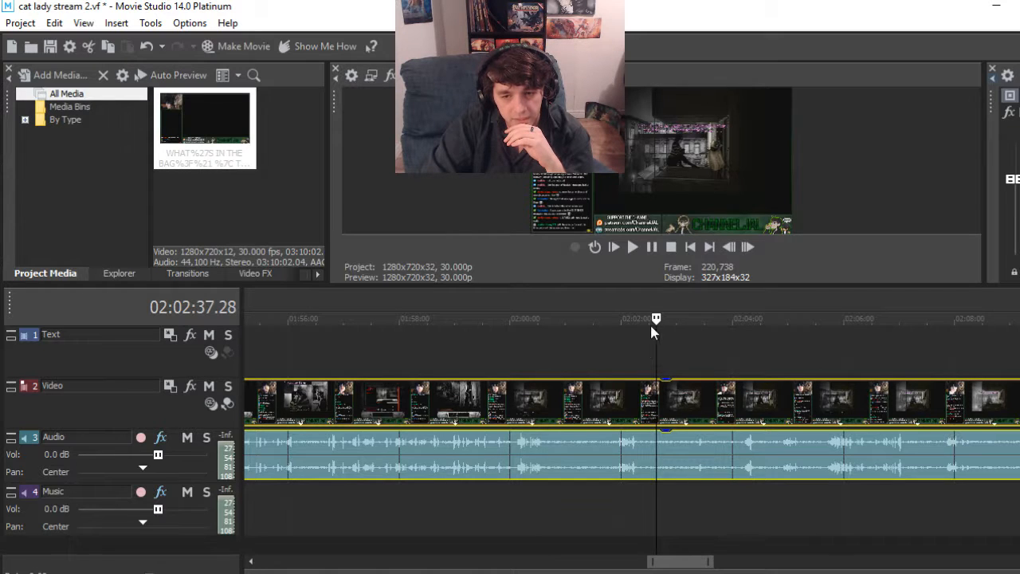
mouse_move(652, 322)
left_mouse_down()
mouse_move(636, 320)
mouse_move(653, 320)
left_mouse_up()
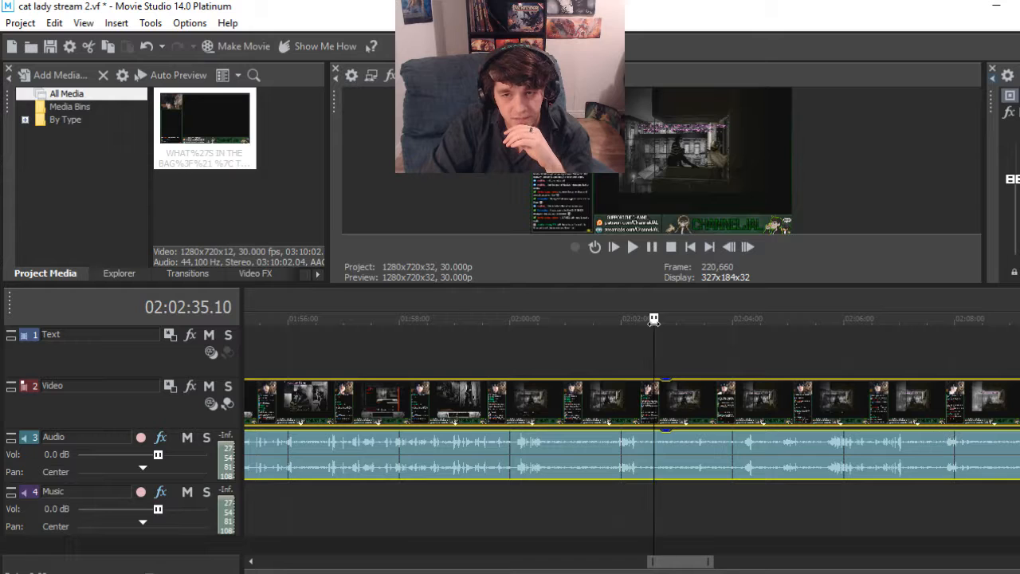
left_click_drag(653, 319, 657, 320)
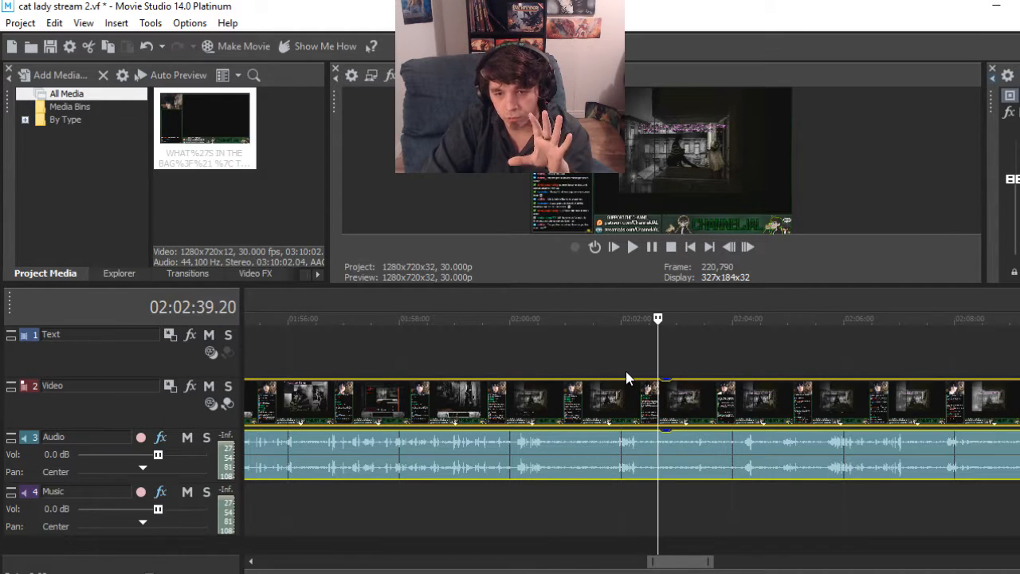
scroll(626, 378, "down", 15)
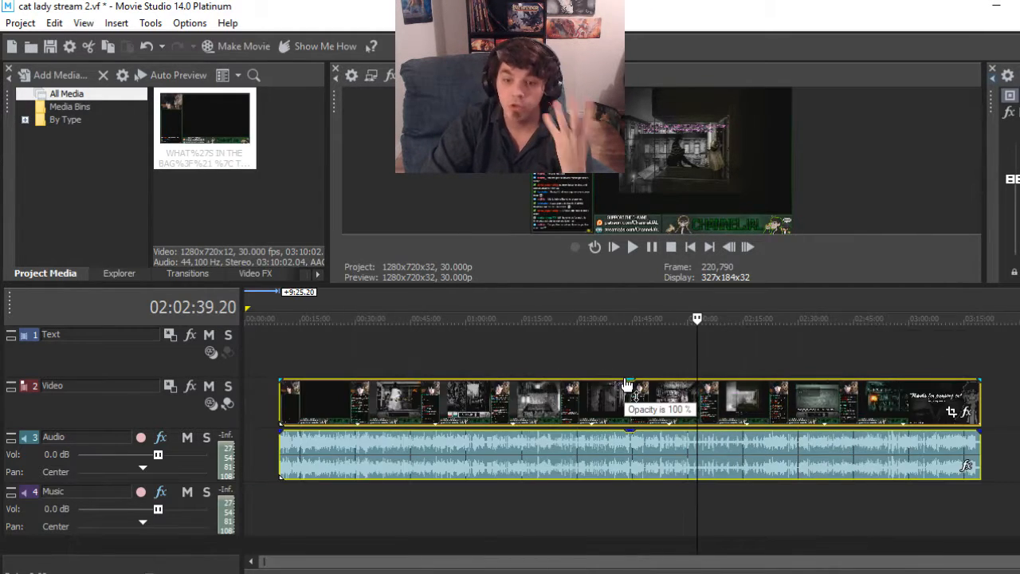
Move the playhead to about 02:14:46 in the stream clip and insert a marker there
left_click(702, 319)
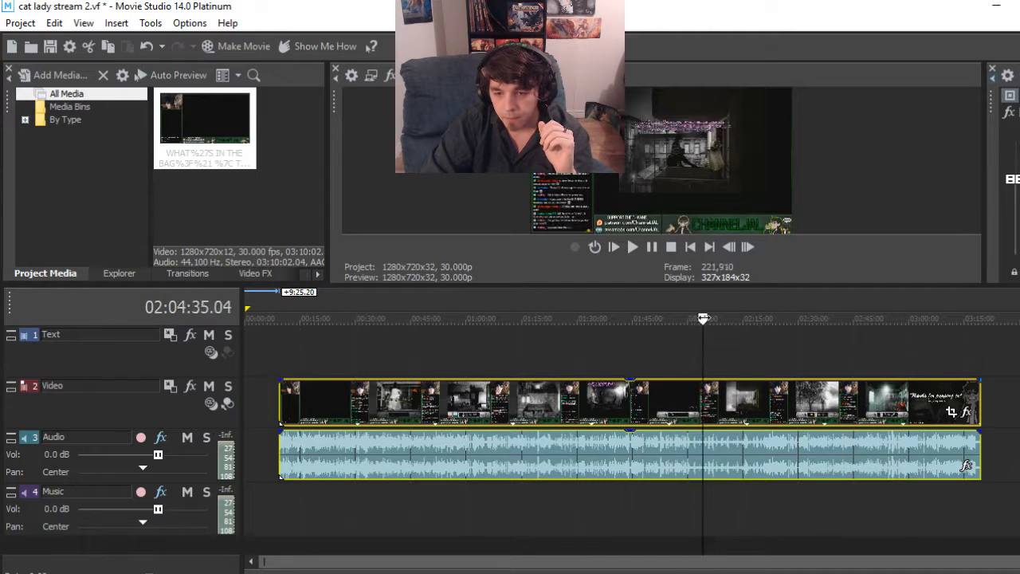
left_click_drag(703, 318, 730, 318)
scroll(741, 365, "up", 10)
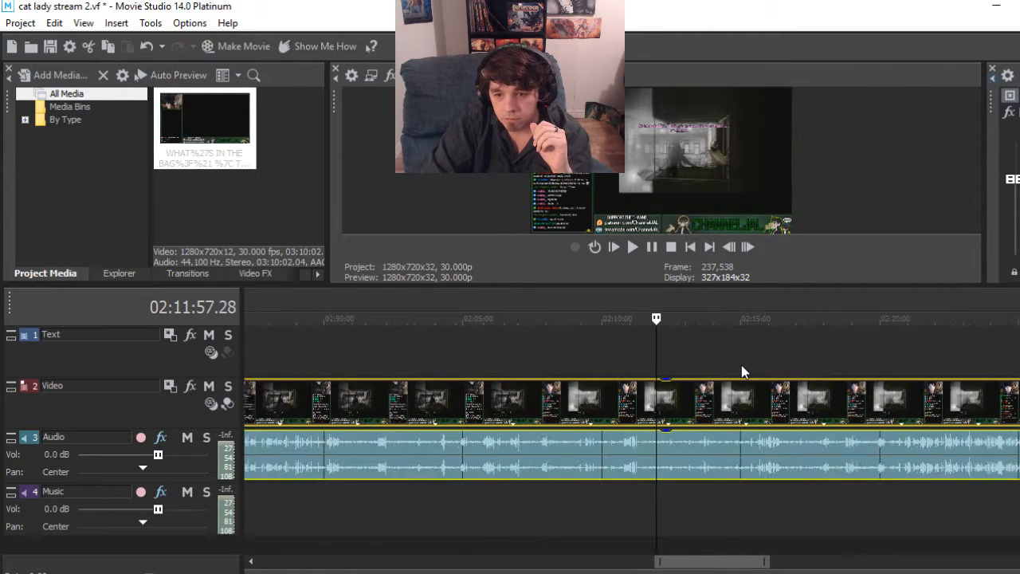
scroll(741, 365, "down", 2)
left_click_drag(658, 318, 714, 320)
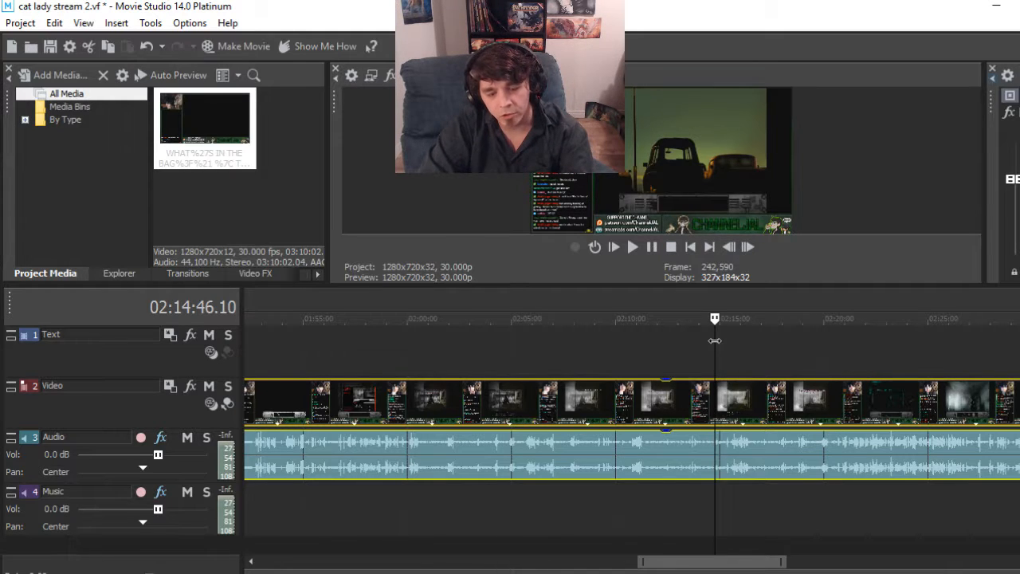
key("m")
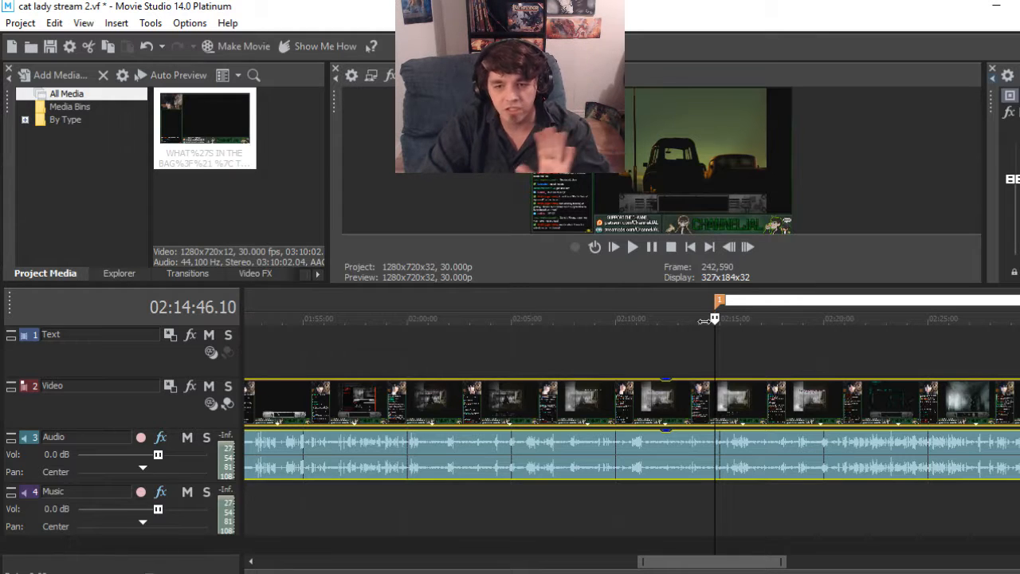
Scrub back through the stream clip from around 02:13:09 toward its first half to look for further split points
left_click(680, 304)
scroll(704, 376, "down", 5)
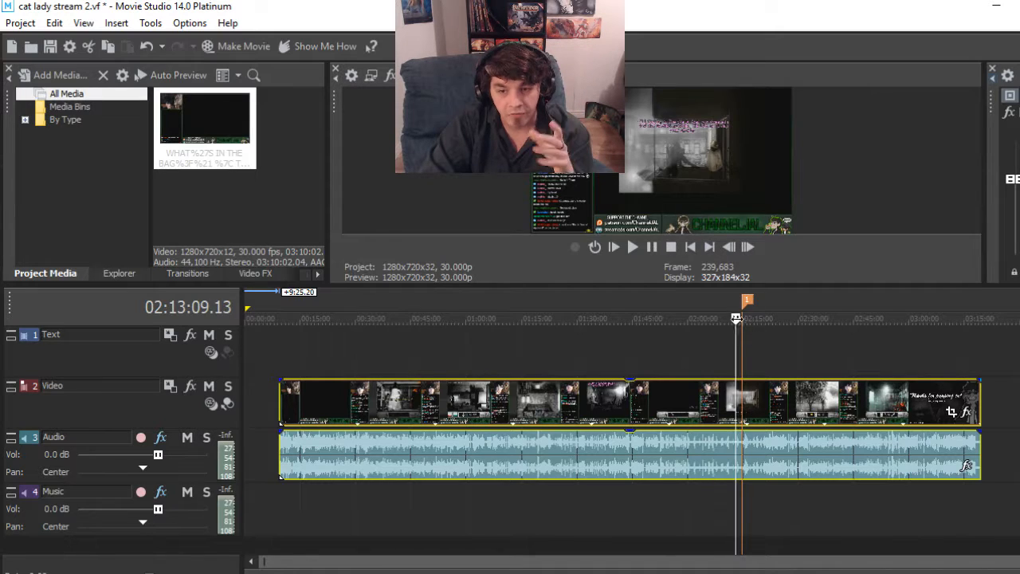
left_click_drag(736, 330, 507, 329)
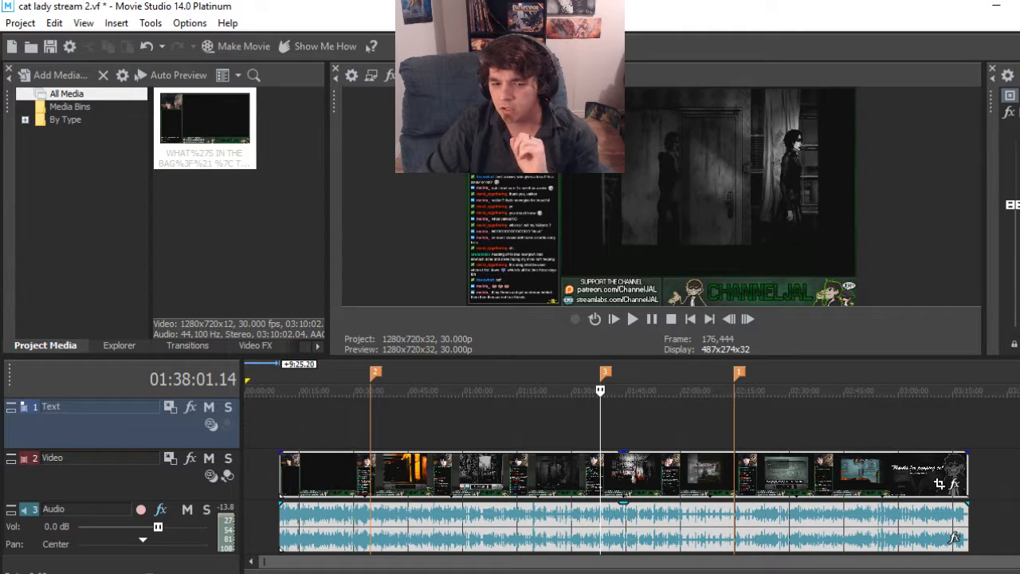
Switch to the Cat Lady folder in File Explorer and add the CatLadyStreamThumb image to the project media
mouse_move(222, 573)
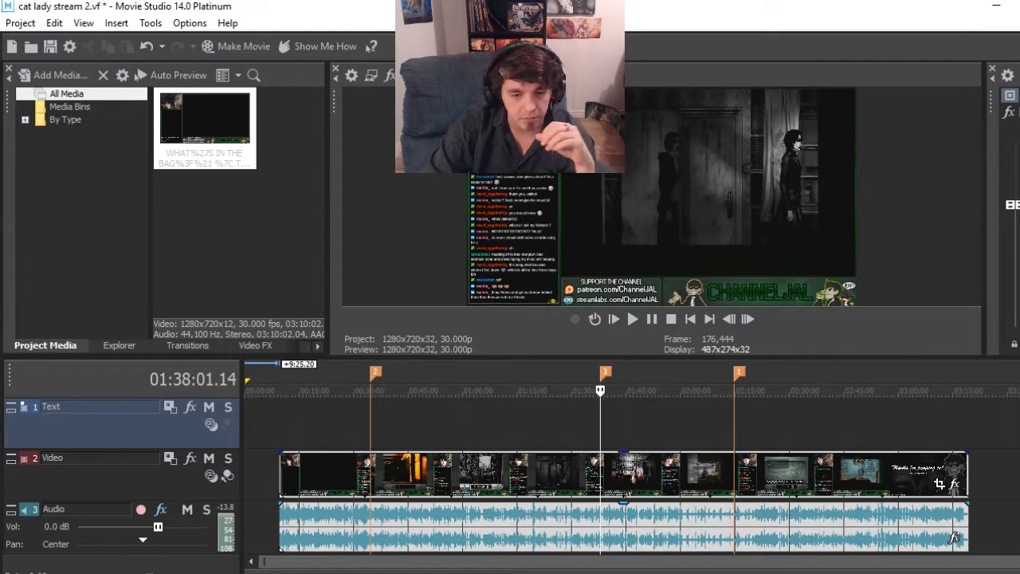
left_click(289, 572)
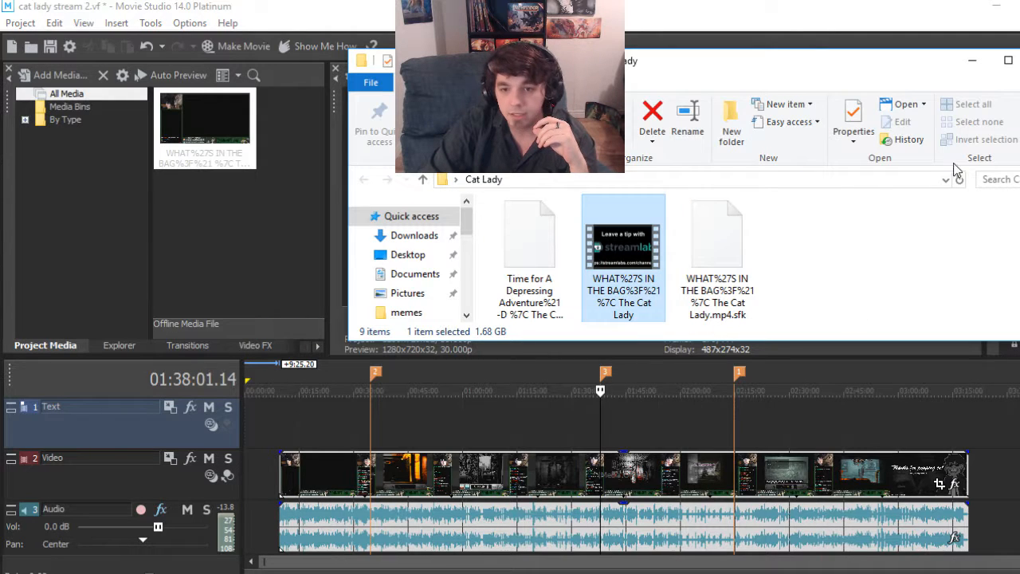
scroll(820, 242, "up", 2)
left_click_drag(919, 241, 285, 187)
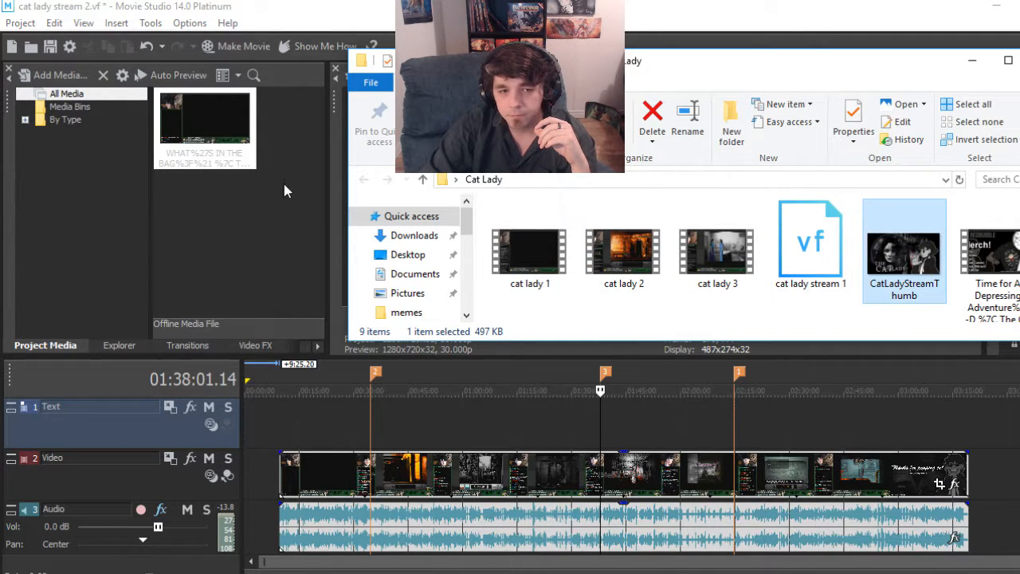
left_click_drag(193, 230, 192, 230)
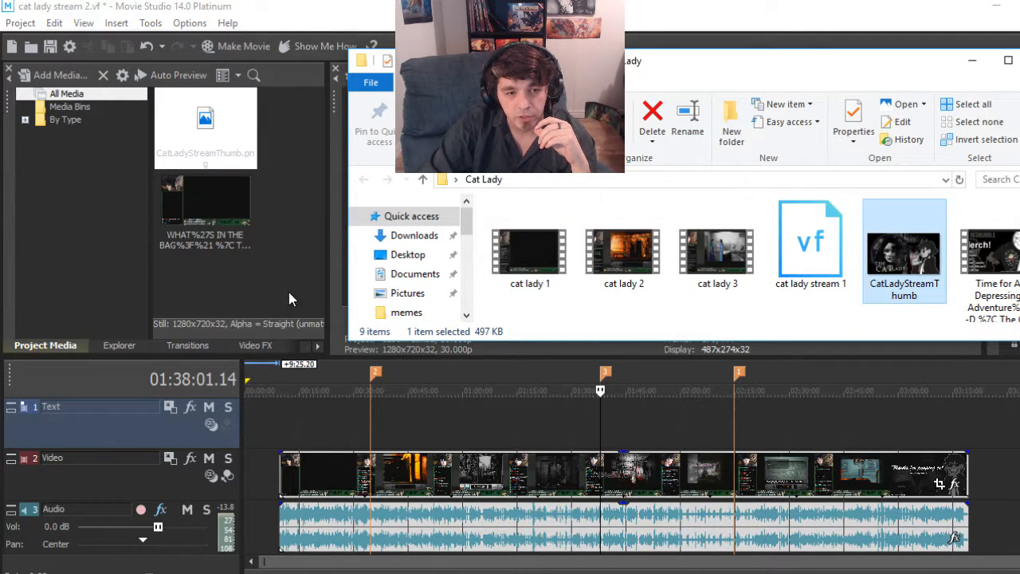
left_click(974, 62)
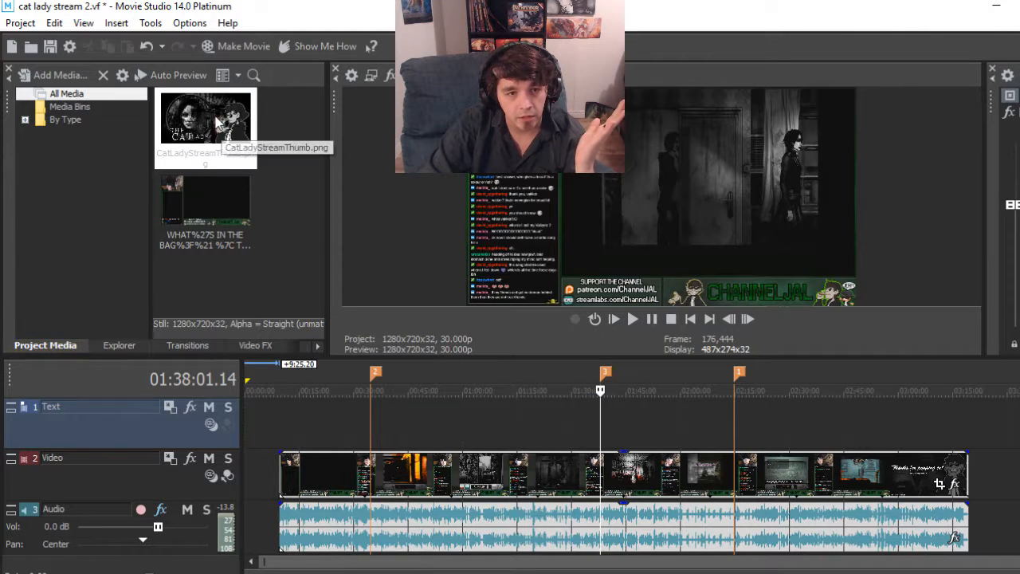
Place CatLadyStreamThumb.png on the Text track, aligned with the start of the stream clip
left_click_drag(233, 134, 335, 353)
left_click_drag(252, 420, 288, 415)
scroll(309, 408, "up", 5)
scroll(317, 417, "down", 8)
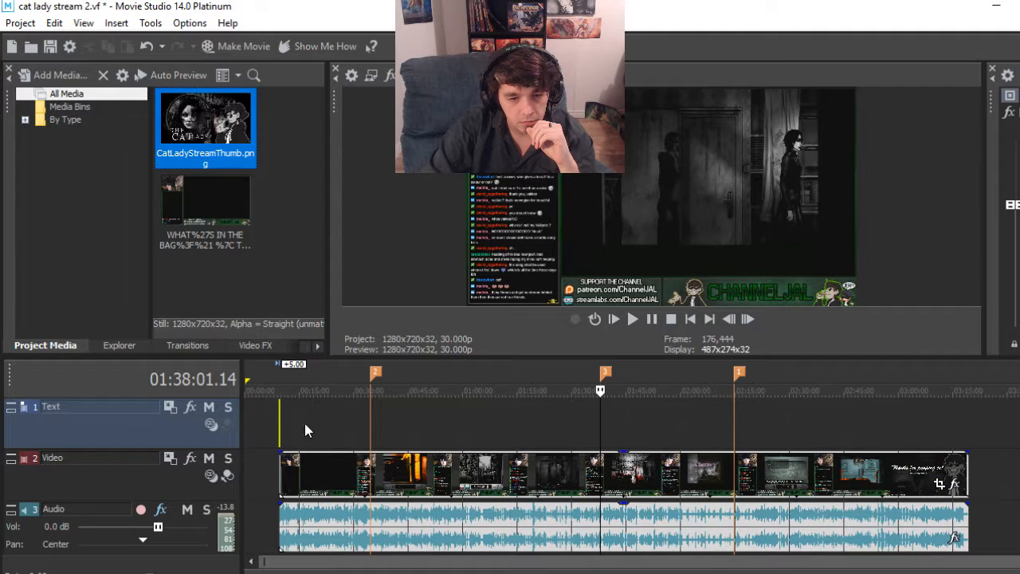
left_click(276, 420)
scroll(281, 419, "up", 5)
scroll(281, 420, "up", 3)
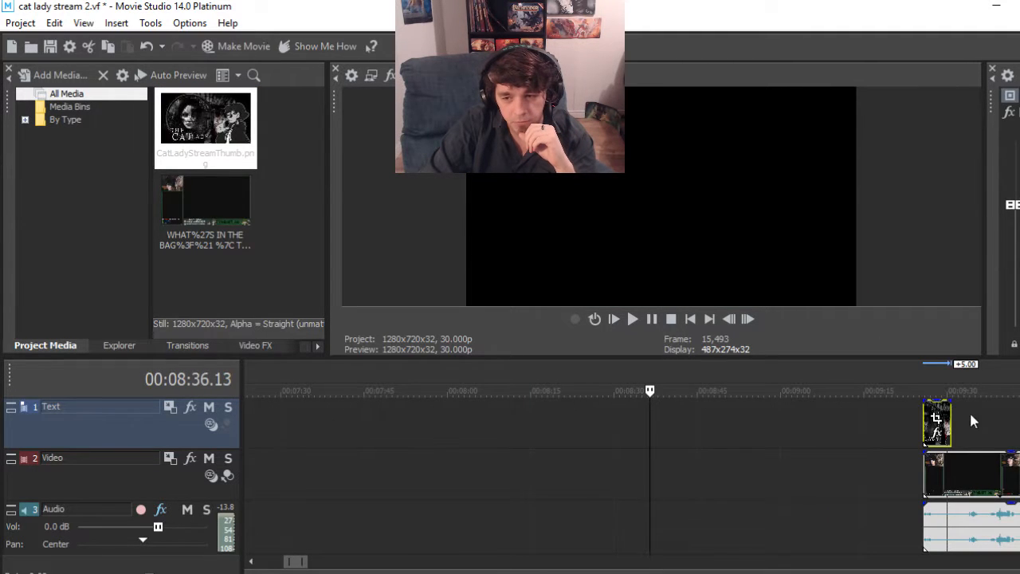
Shift the thumbnail image about 10 seconds earlier, into the gap before the stream clip, and preview it there
left_click_drag(944, 414, 887, 416)
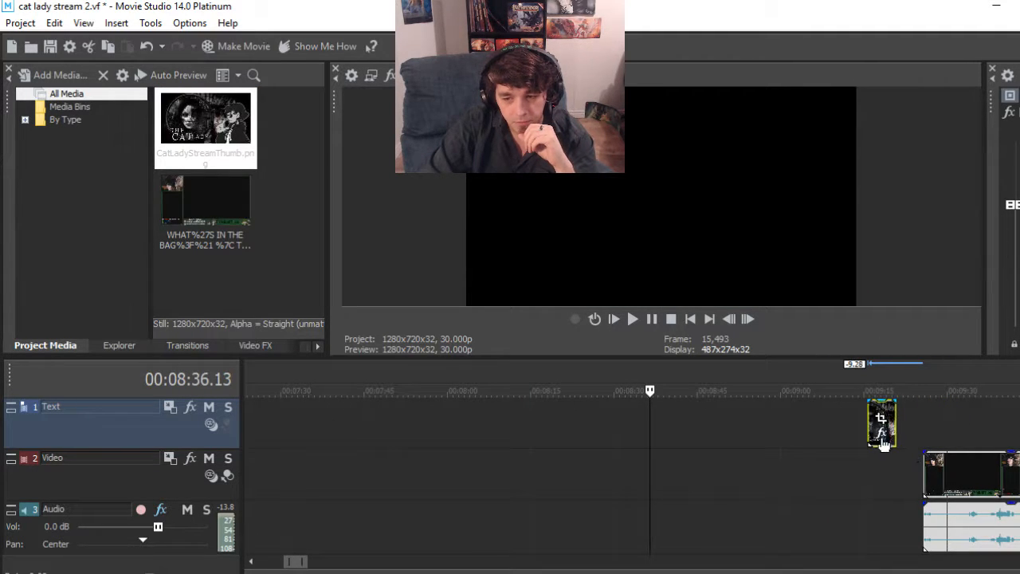
left_click(879, 381)
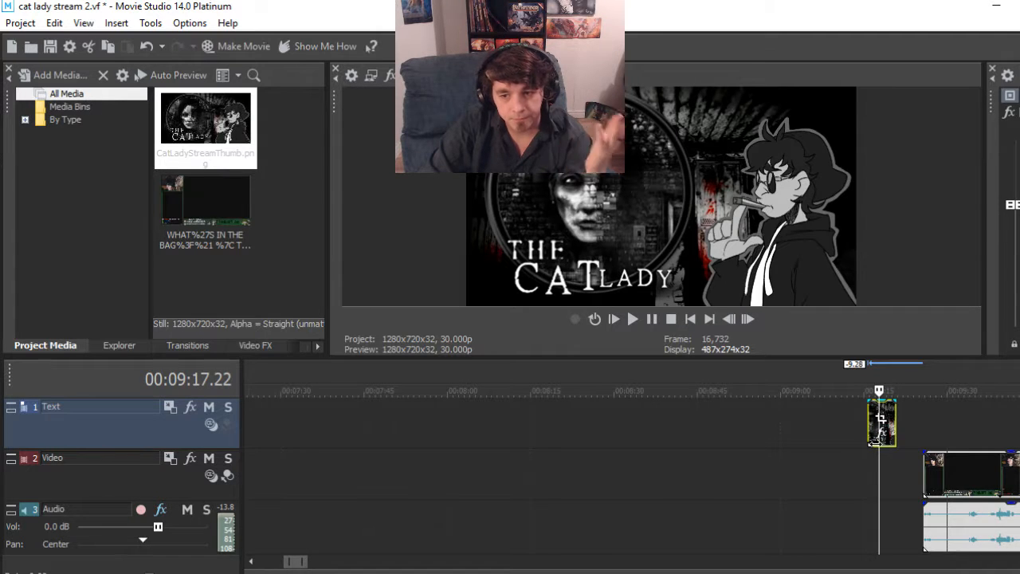
scroll(903, 444, "down", 4)
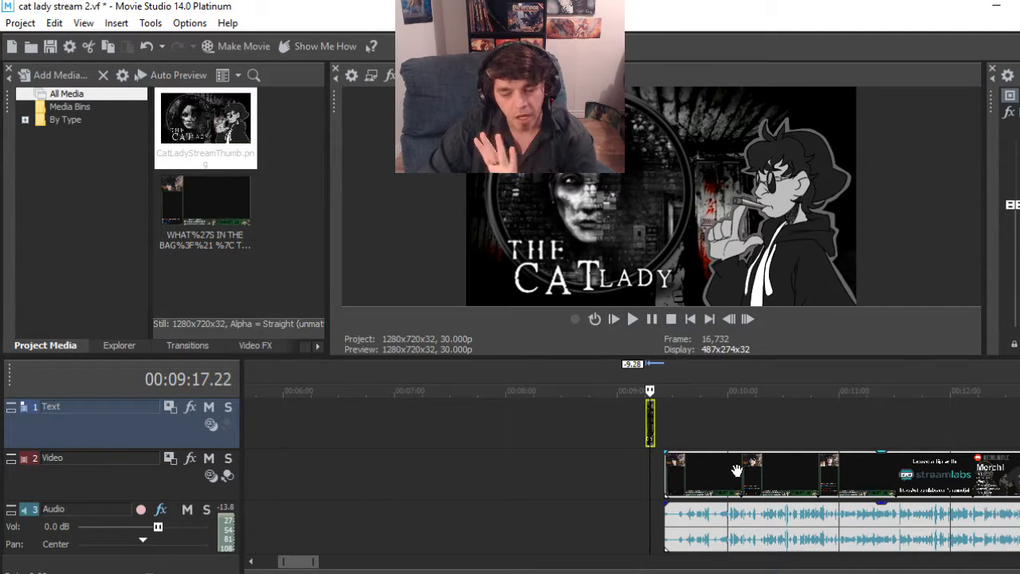
scroll(736, 470, "down", 8)
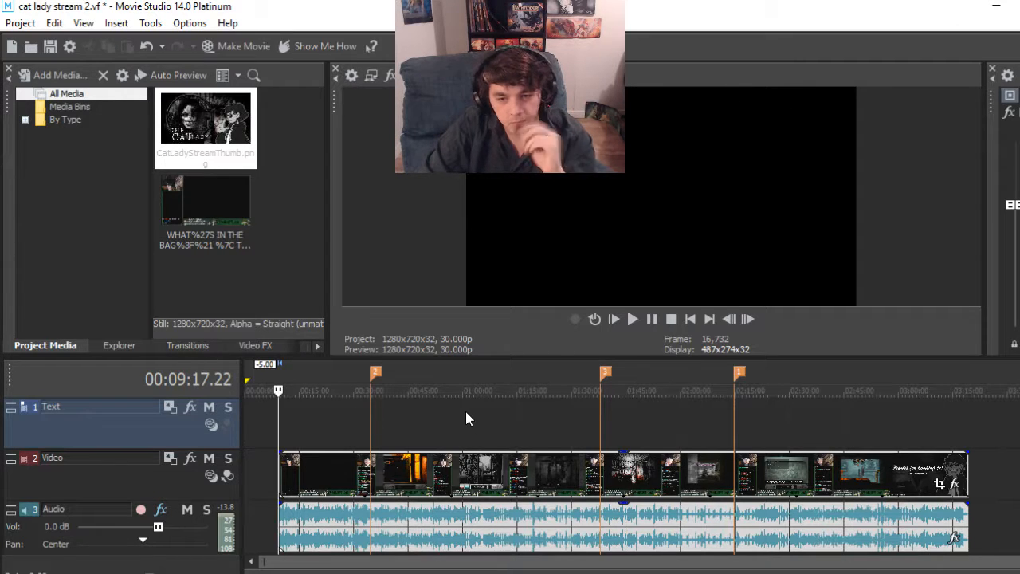
Split the stream clip's video and audio at marker 2, at 00:34:33.11
left_click(373, 402)
scroll(384, 420, "up", 2)
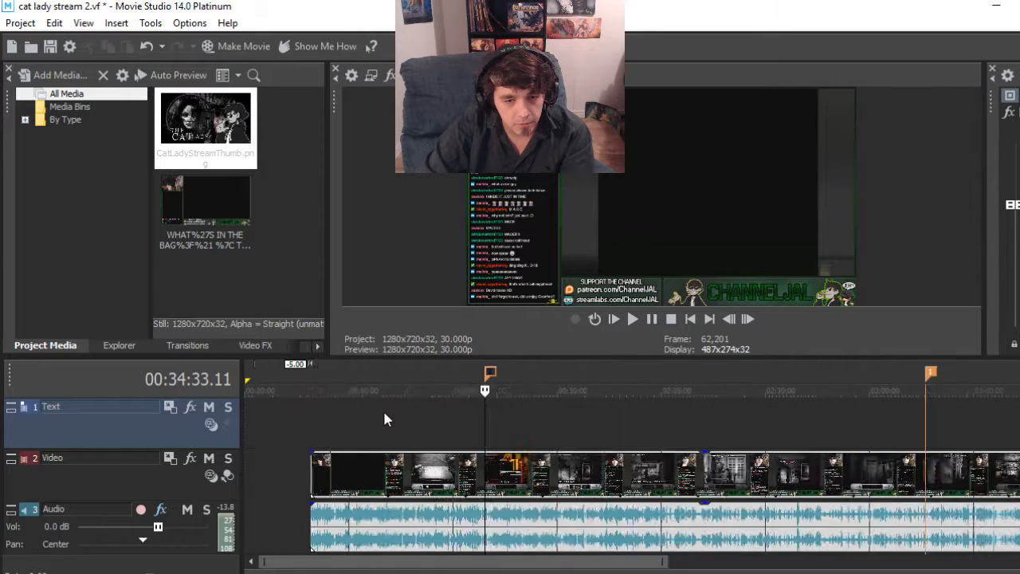
scroll(384, 420, "up", 3)
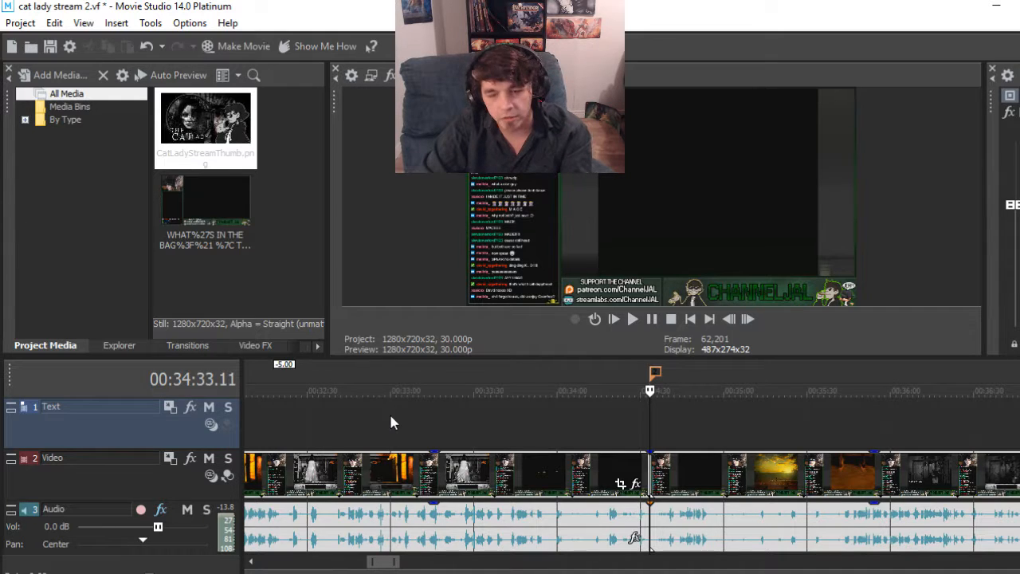
scroll(477, 423, "down", 5)
scroll(478, 416, "down", 4)
Split the stream clip at marker 3, at 01:38:01.14, and at marker 1, at 02:14:46.10
left_click(605, 375)
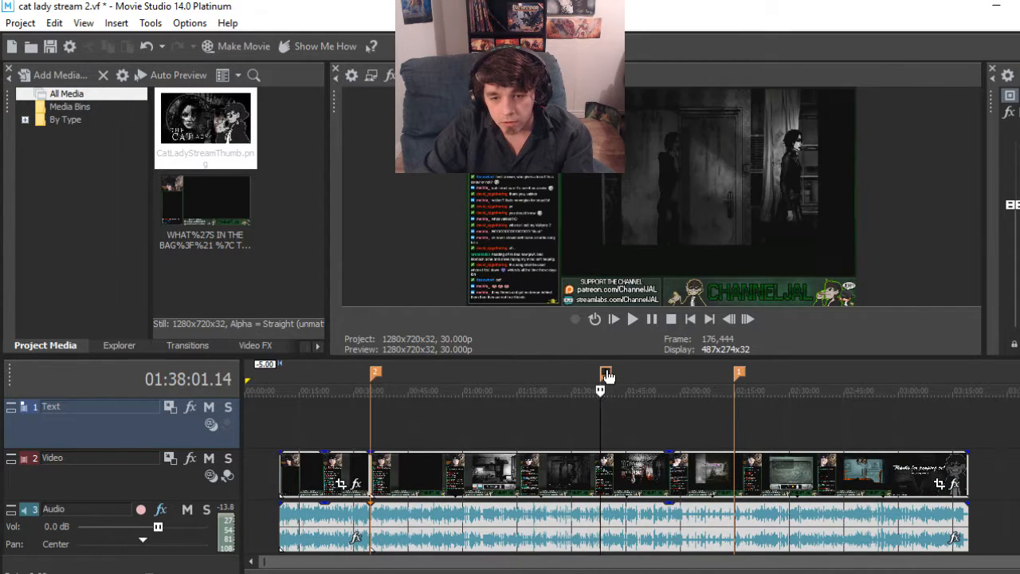
key("s")
left_click(741, 374)
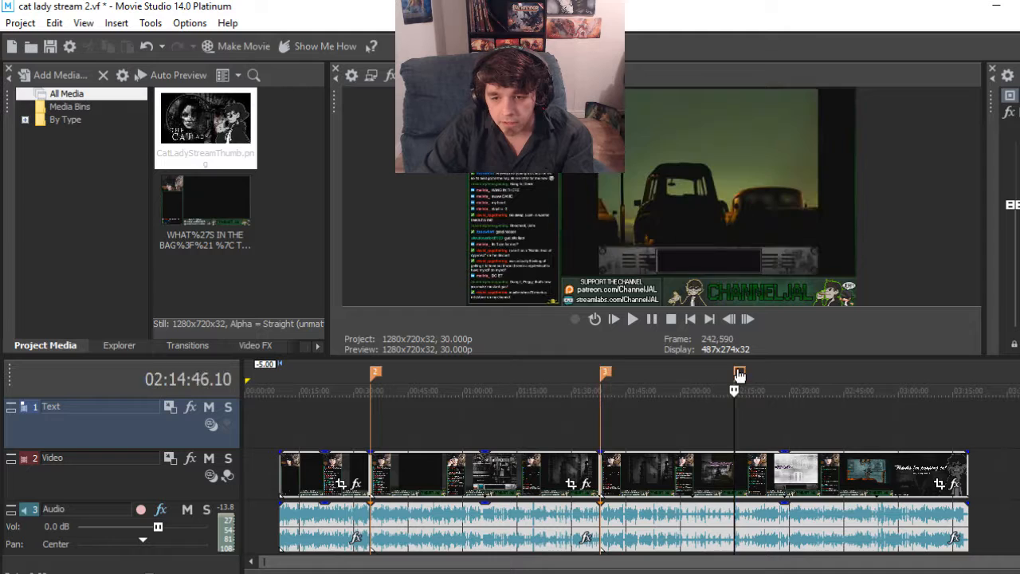
key("s")
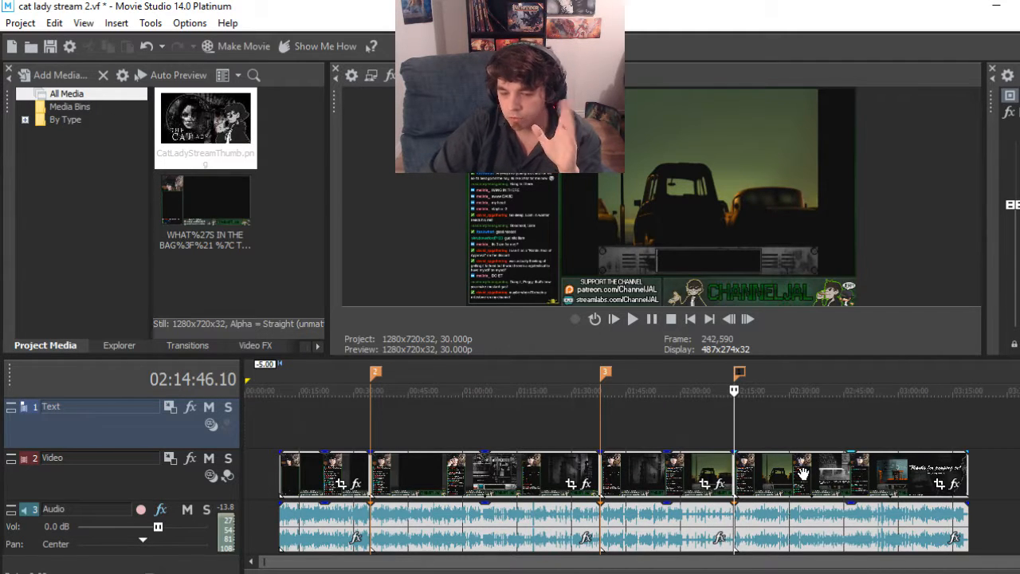
Space the four stream segments apart: last about 24:43 later, first about 5:31 earlier, third about 12:34 later, second about 3:45 later
left_click_drag(787, 474, 878, 479)
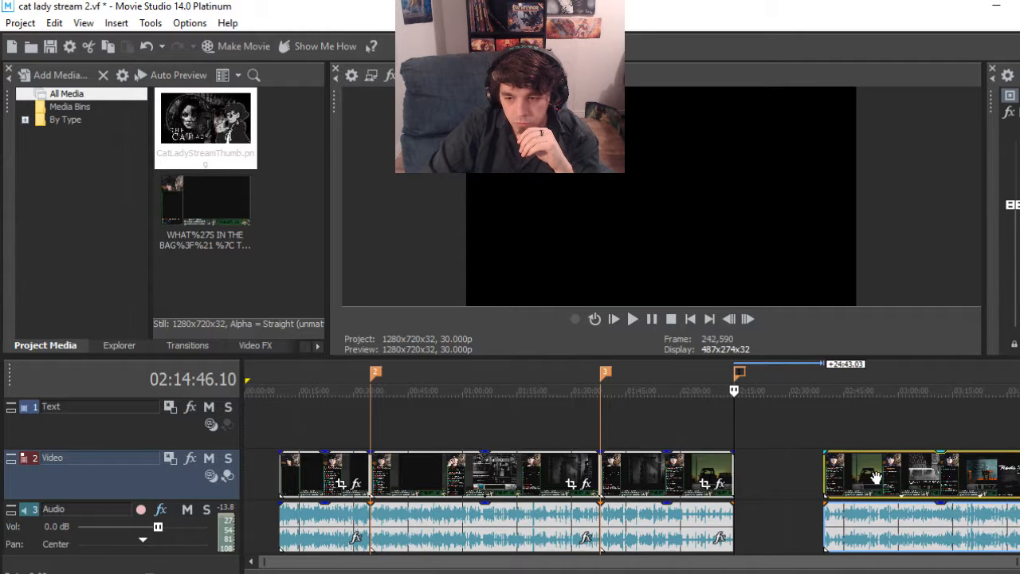
left_click_drag(312, 472, 293, 473)
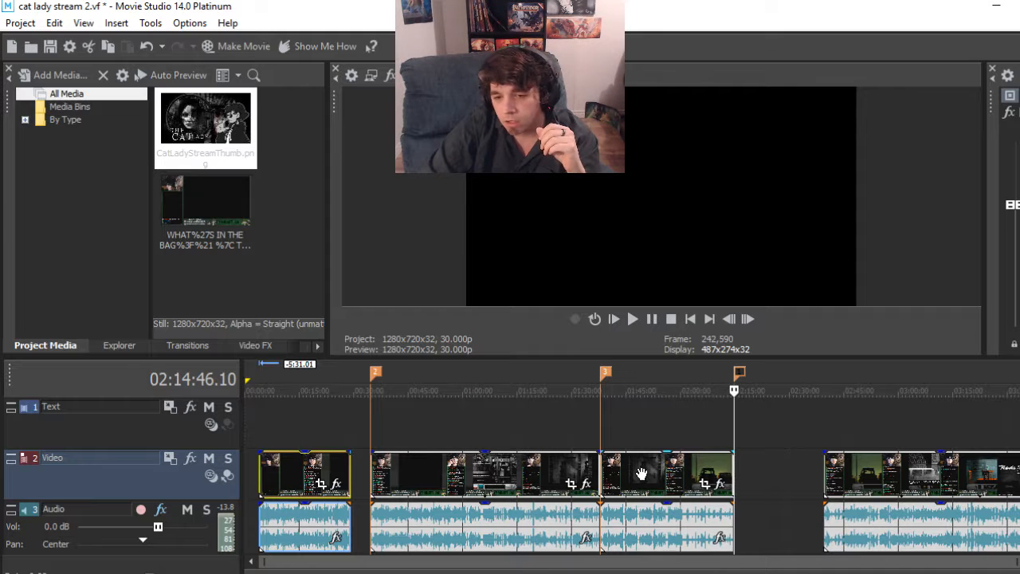
left_click_drag(642, 474, 687, 483)
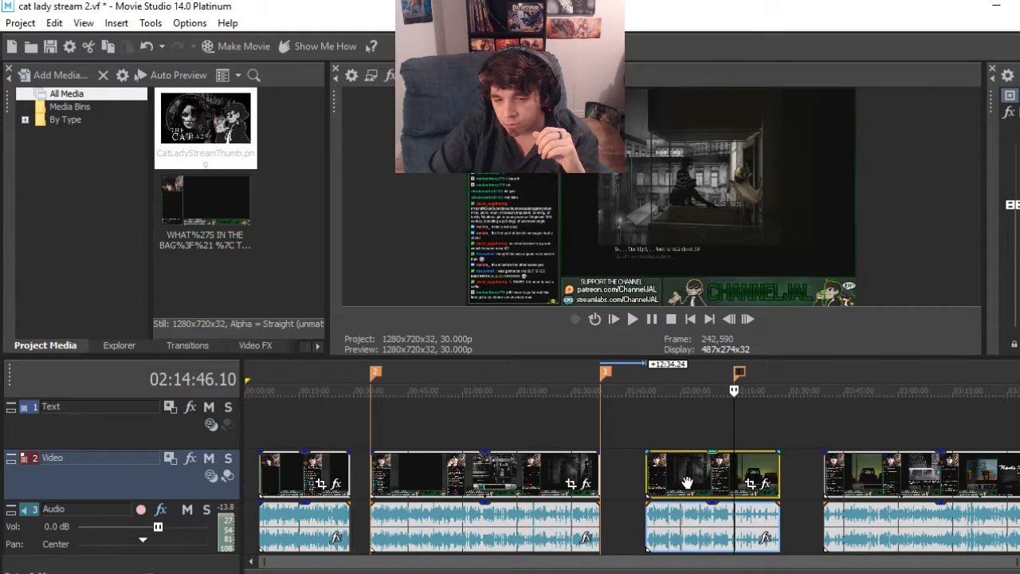
left_click_drag(473, 474, 486, 474)
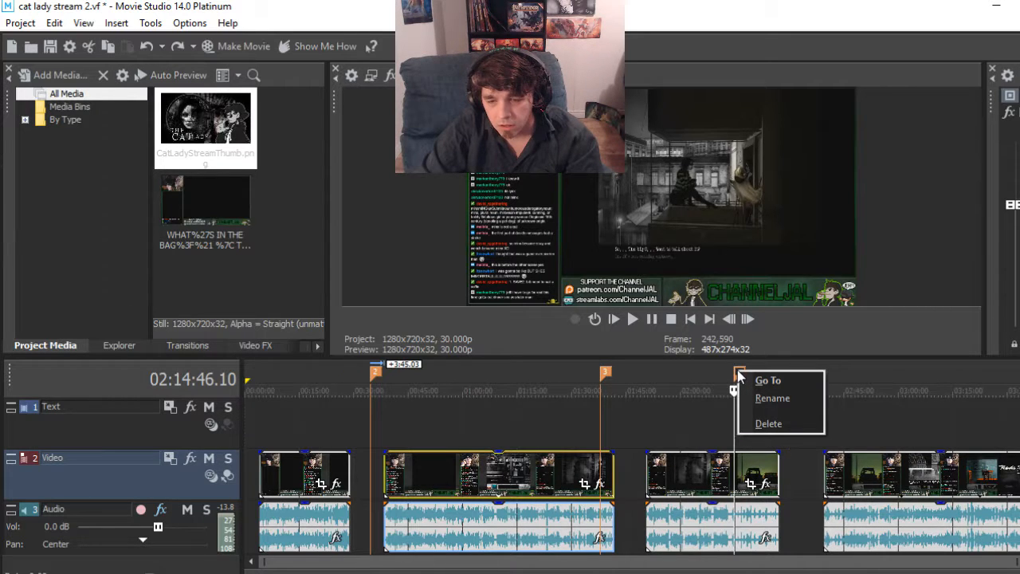
Delete all three markers, at 02:14:46.10, 01:38:01.14 and 00:34:33.11, from the timeline
left_click(763, 423)
right_click(604, 371)
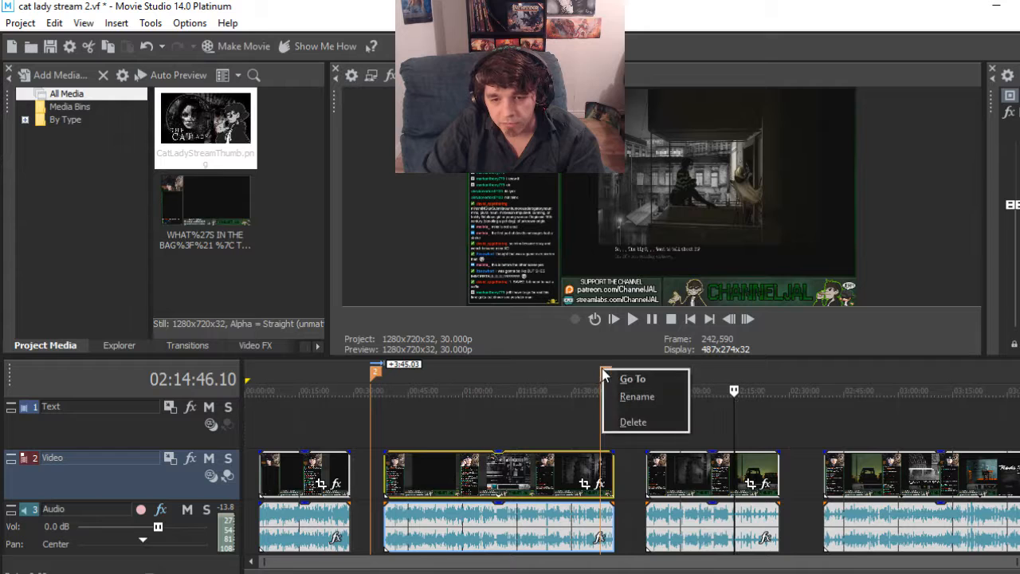
left_click(633, 423)
right_click(371, 379)
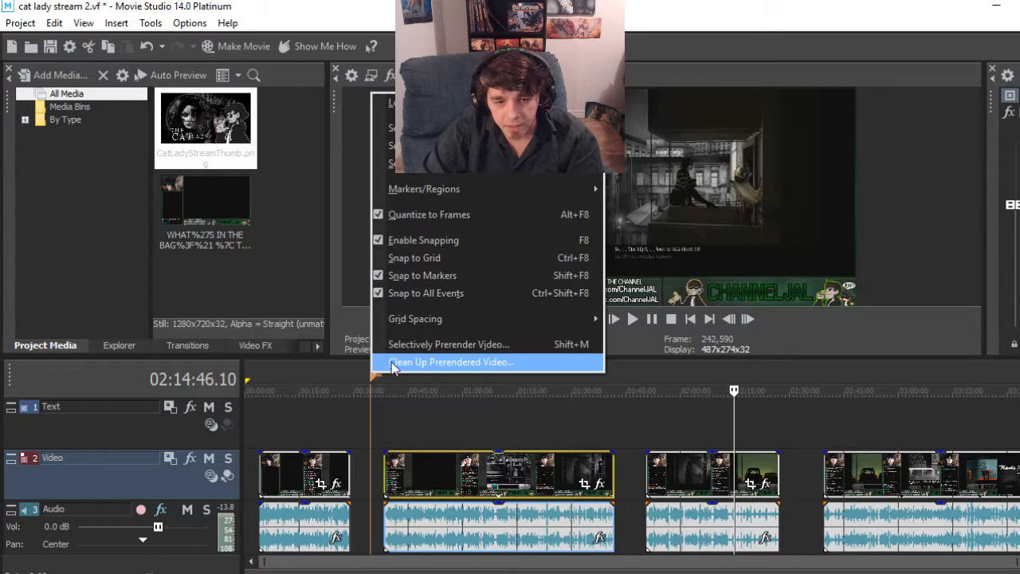
left_click(363, 386)
left_click(374, 372)
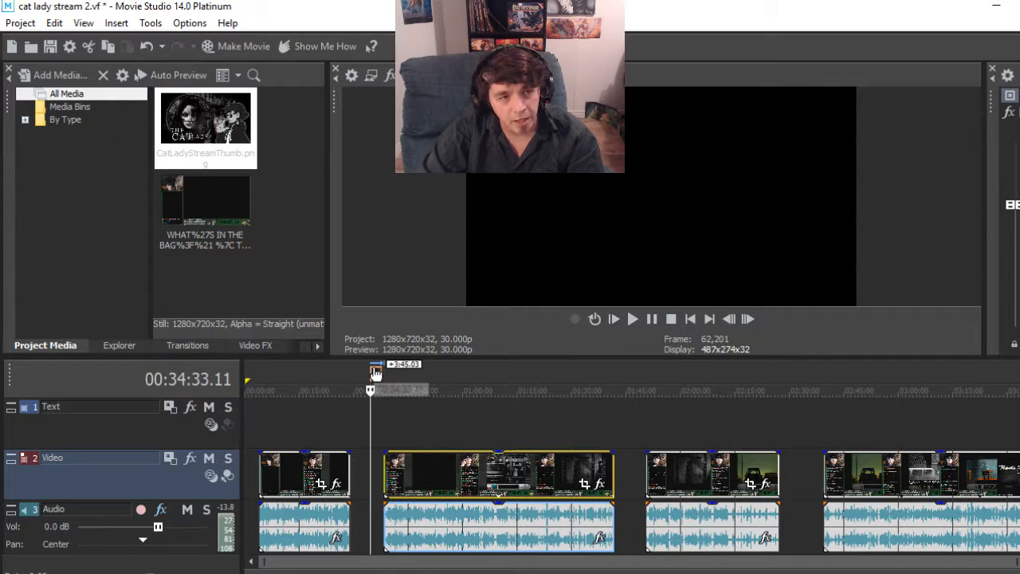
right_click(375, 372)
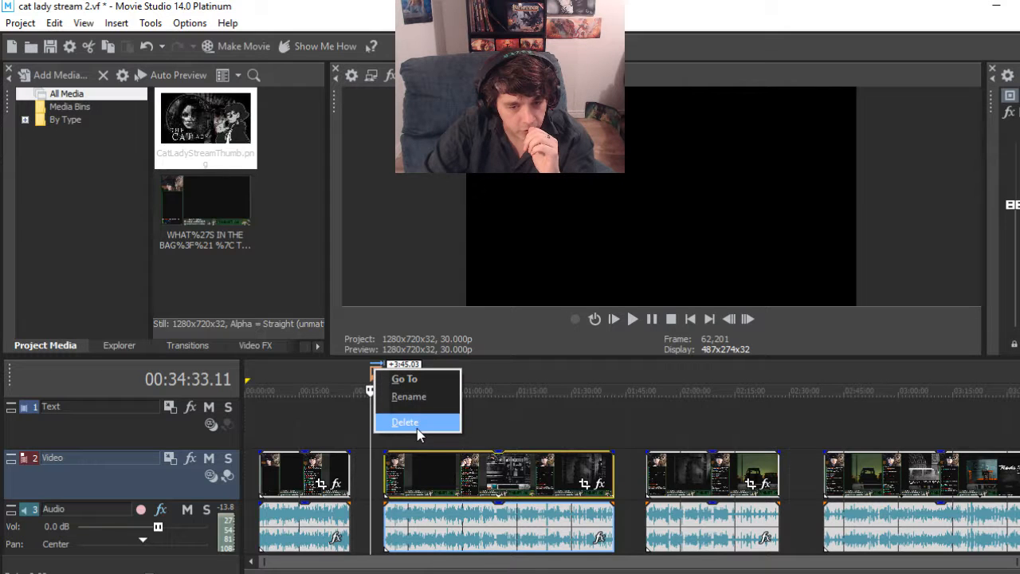
left_click(451, 423)
Shift the second stream segment about 26 seconds earlier, inserting and removing a temporary marker at 00:58:42.10
left_click(459, 467)
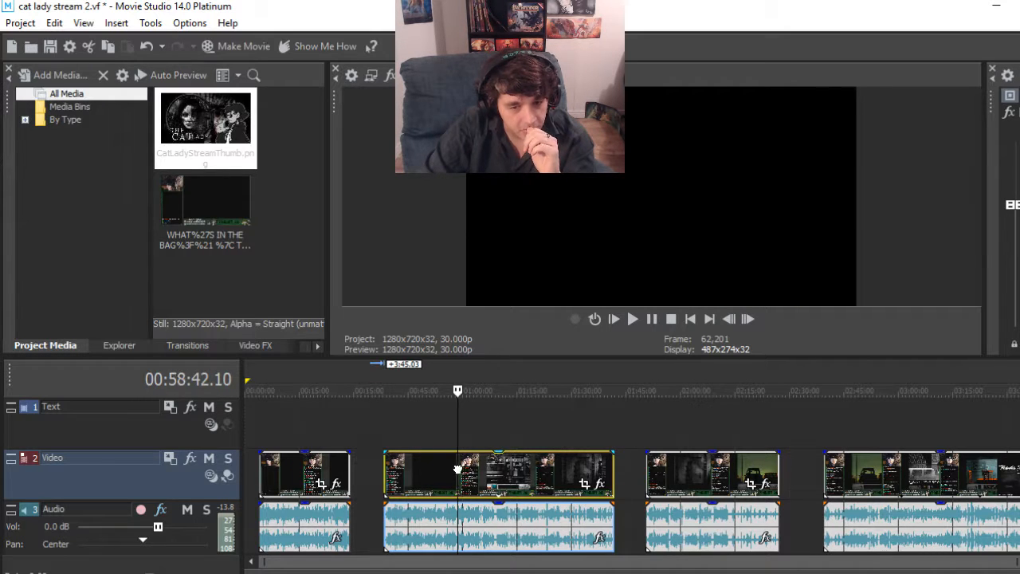
key("m")
left_click_drag(524, 475, 492, 477)
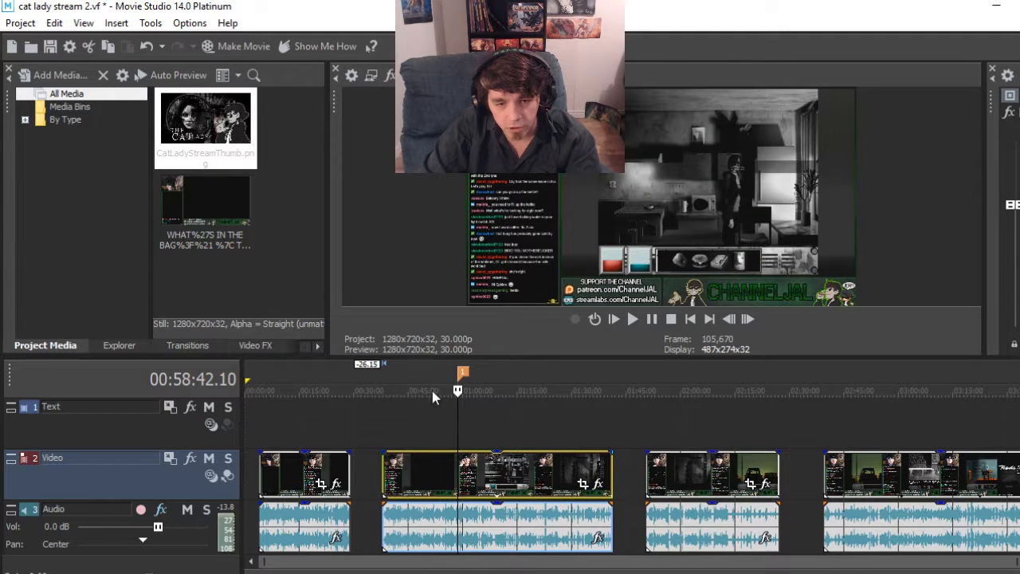
right_click(462, 373)
left_click(489, 424)
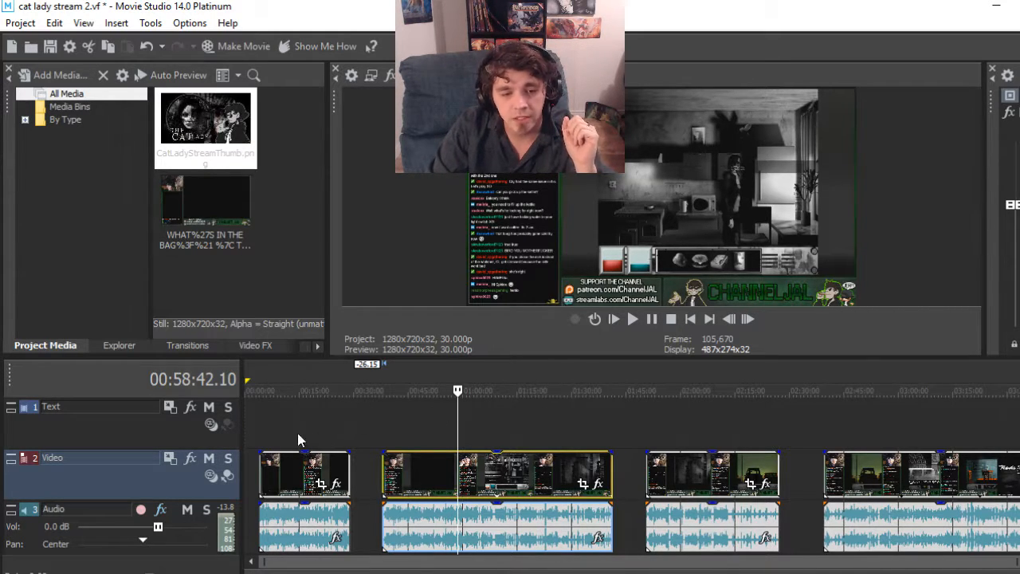
Place CatLadyStreamThumb.png on the Text track at the start and end of both the first and second stream segments
left_click(254, 416)
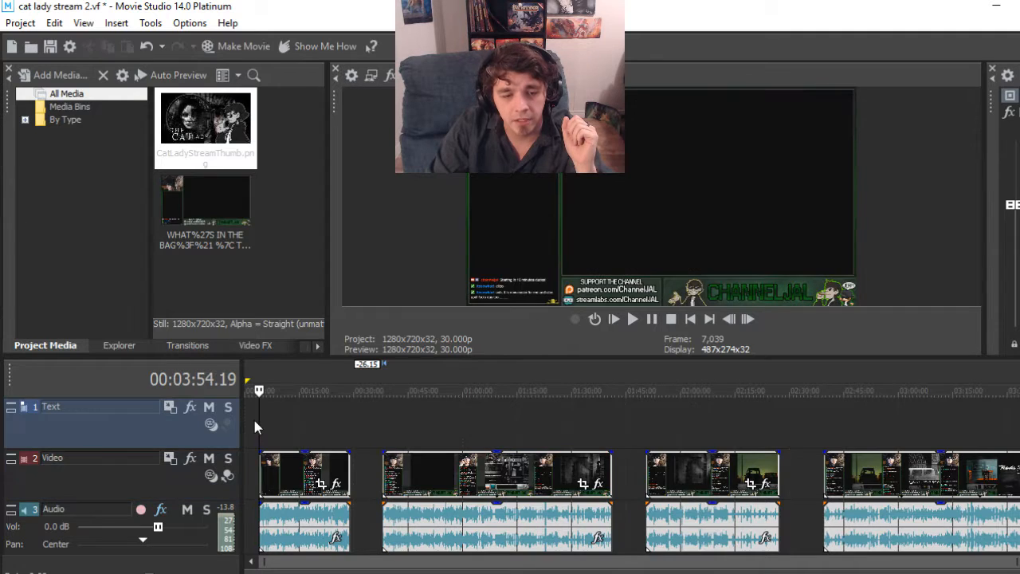
left_click(347, 423)
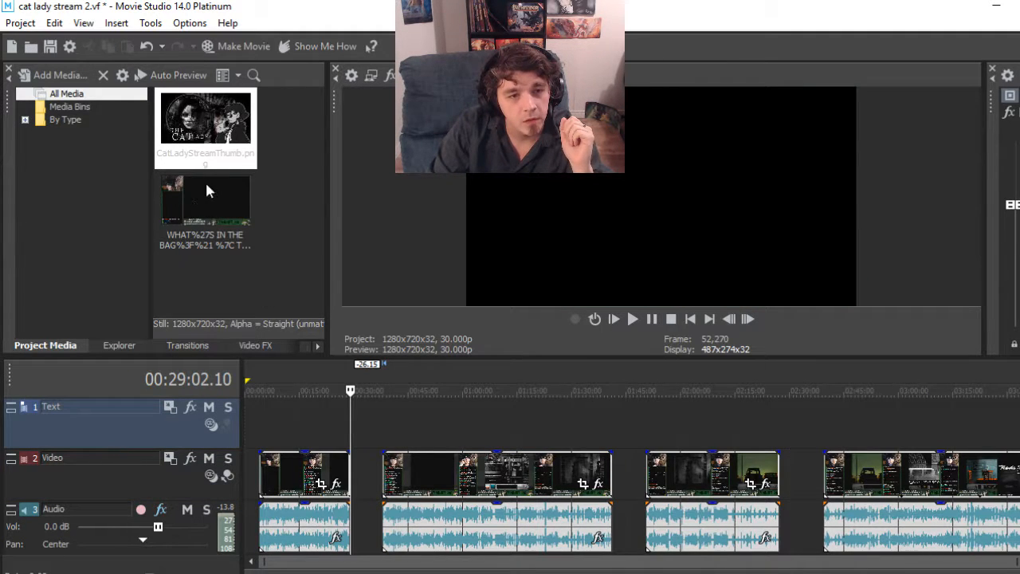
left_click_drag(205, 126, 257, 373)
left_click_drag(258, 423, 259, 422)
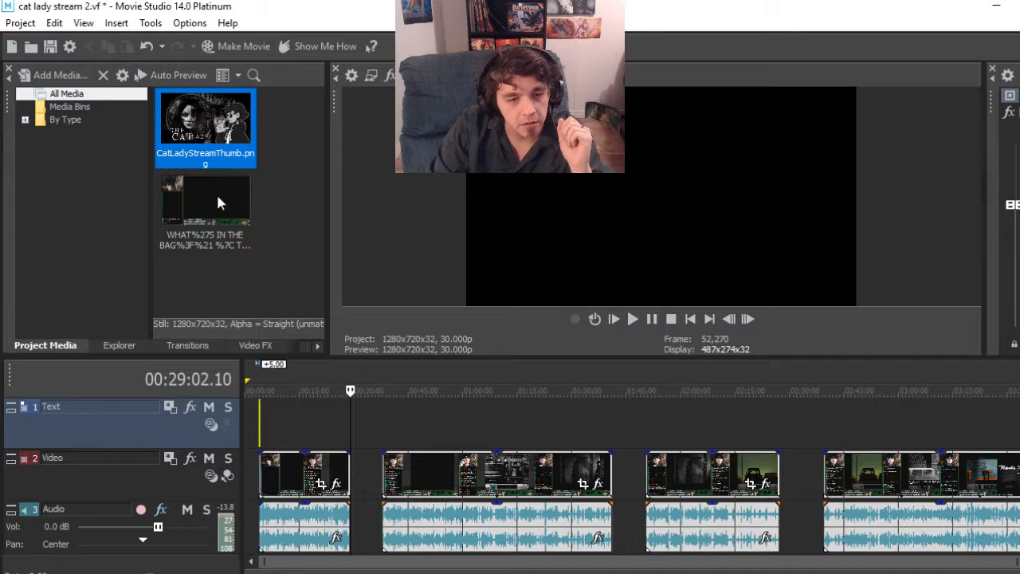
left_click_drag(251, 157, 351, 419)
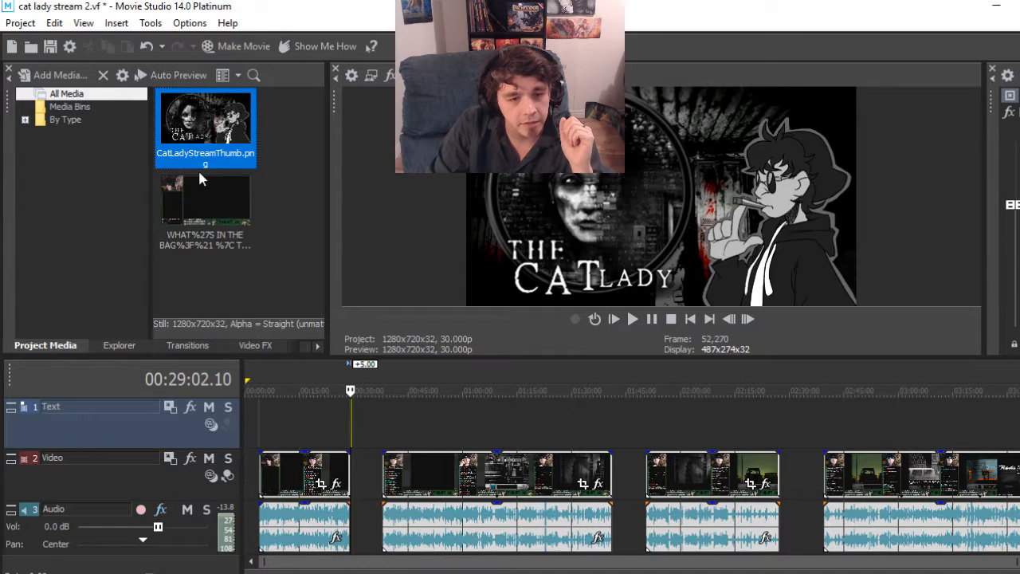
left_click_drag(189, 118, 382, 414)
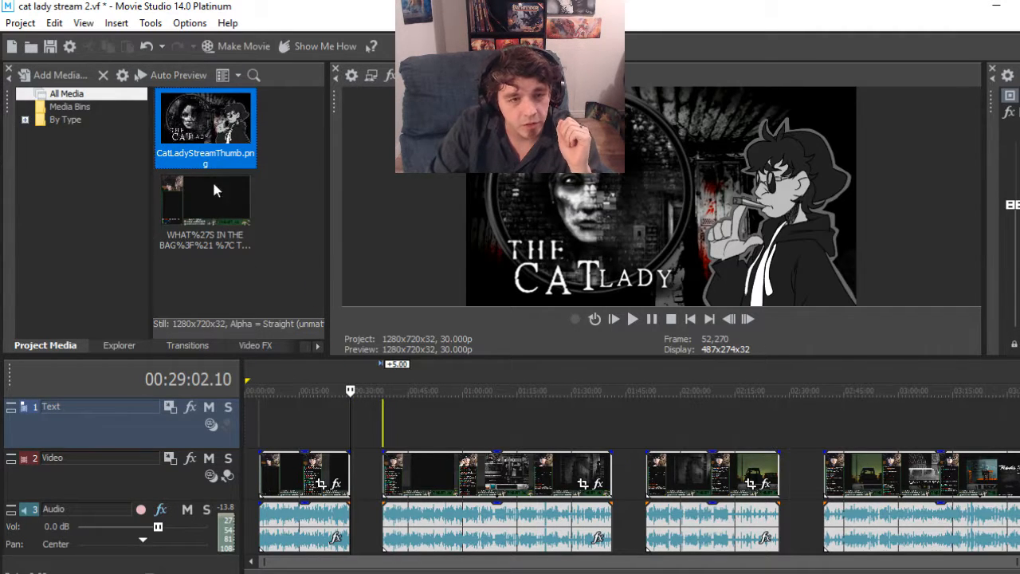
mouse_move(302, 209)
left_mouse_down()
mouse_move(630, 434)
mouse_move(613, 434)
left_mouse_up()
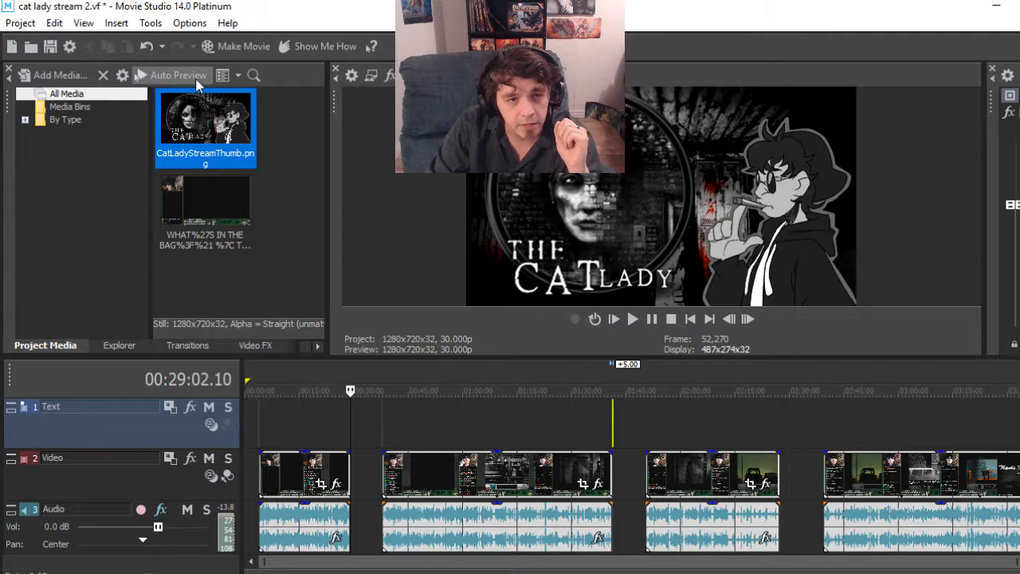
Place CatLadyStreamThumb.png on the Text track at the start and end of both the third and fourth stream segments
mouse_move(209, 121)
left_mouse_down()
mouse_move(586, 265)
mouse_move(669, 421)
mouse_move(645, 434)
left_mouse_up()
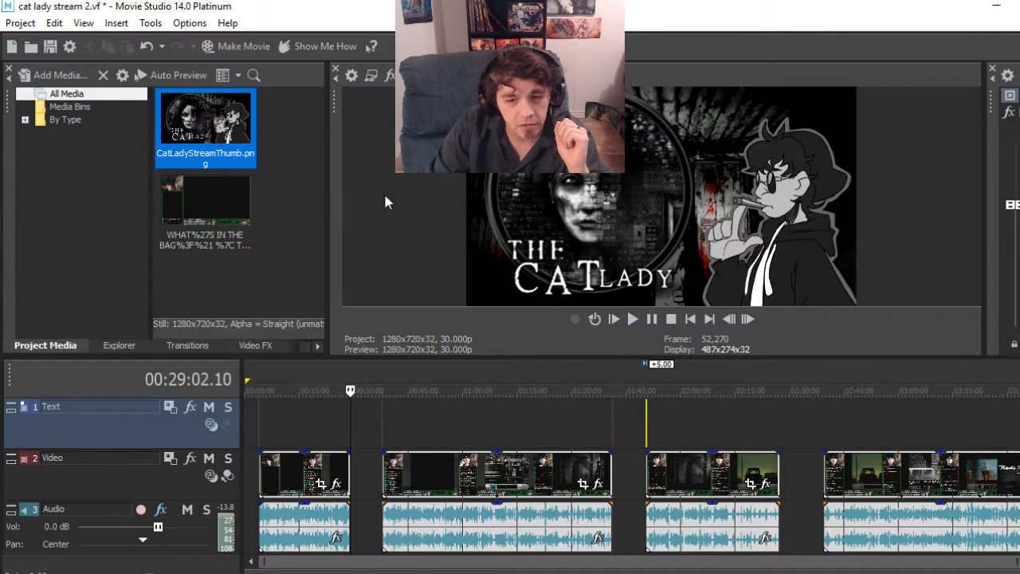
mouse_move(219, 121)
left_mouse_down()
mouse_move(699, 398)
mouse_move(779, 430)
left_mouse_up()
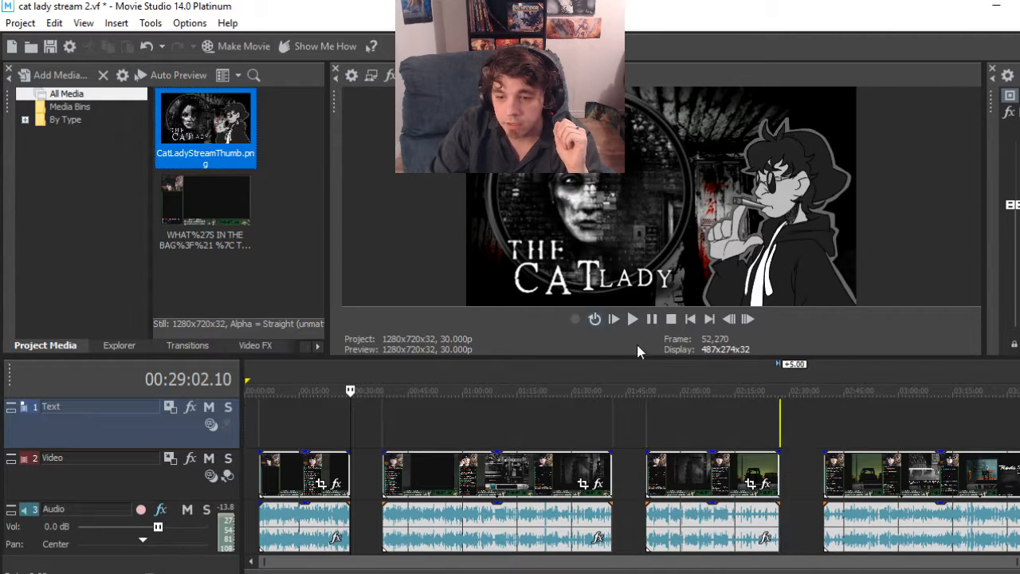
left_click_drag(770, 375, 825, 433)
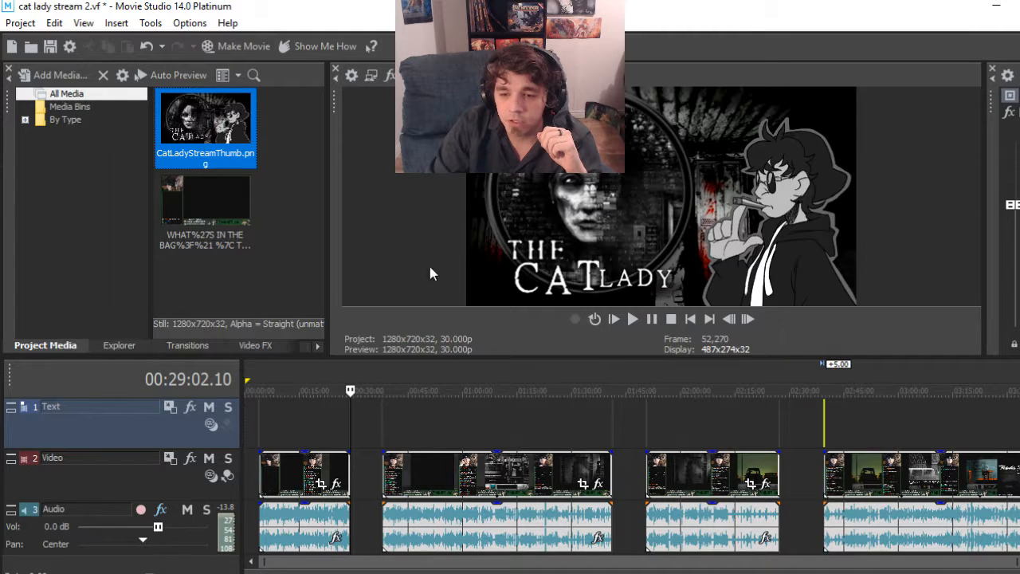
left_click_drag(198, 146, 704, 223)
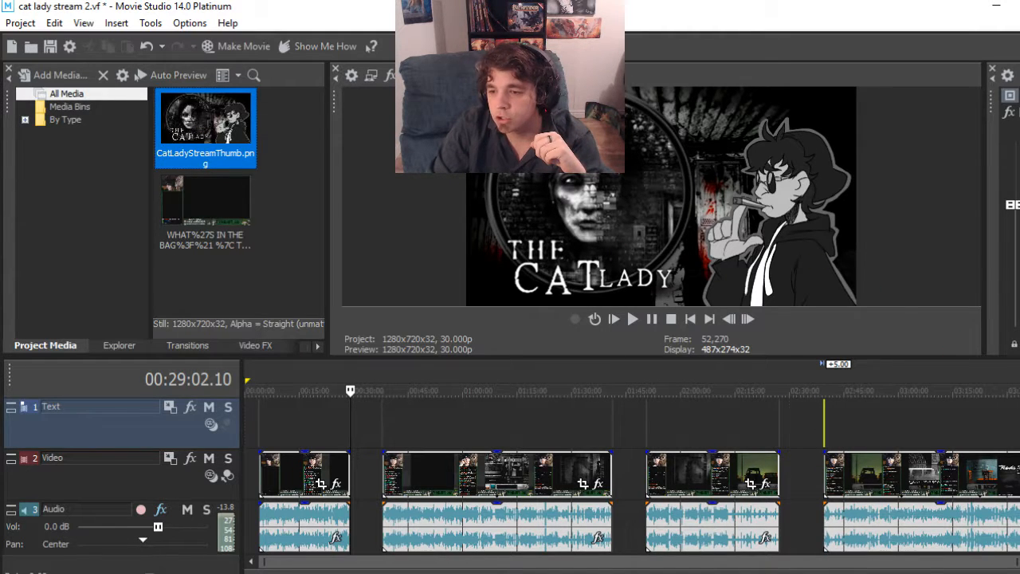
Play back the opening of the first stream segment with the thumbnail image overlaid on it
left_click(286, 416)
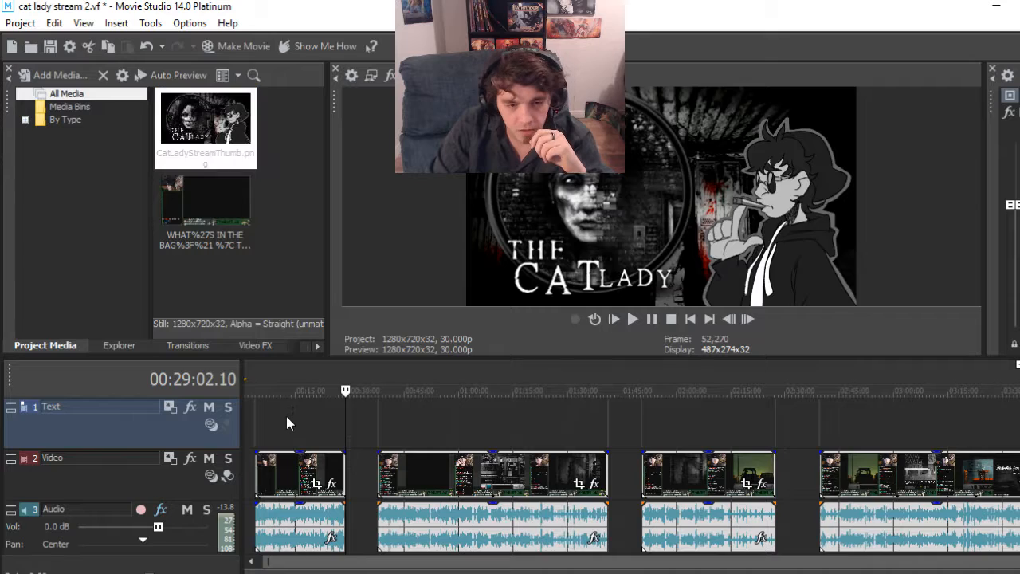
scroll(336, 418, "up", 10)
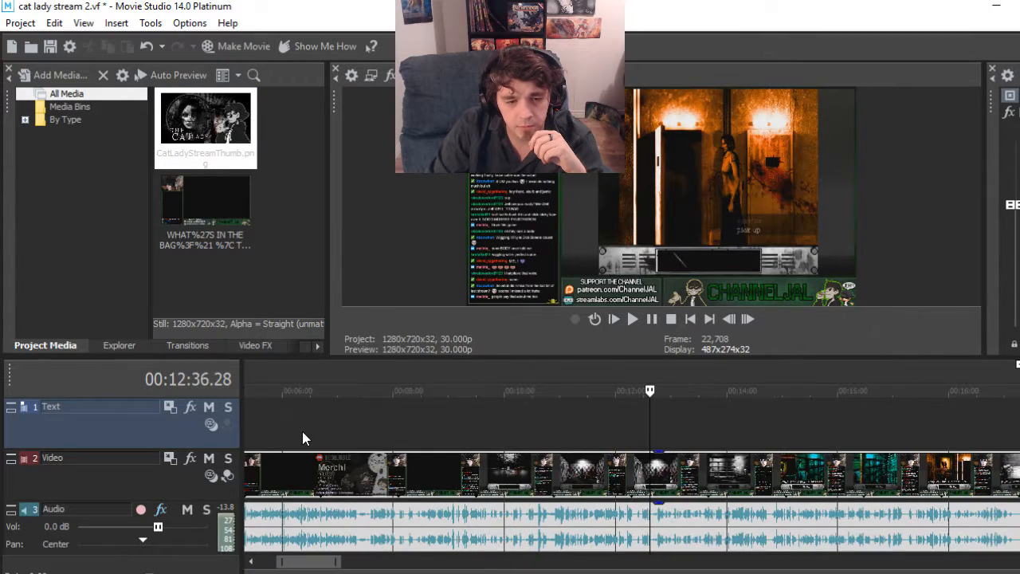
scroll(302, 432, "down", 10)
left_click(365, 423)
scroll(421, 421, "up", 6)
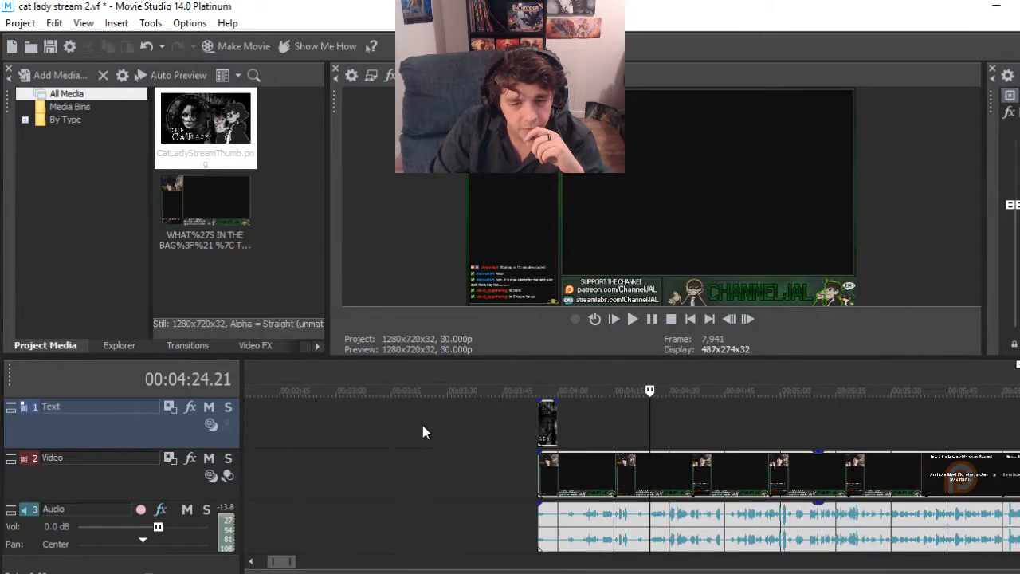
left_click(540, 427)
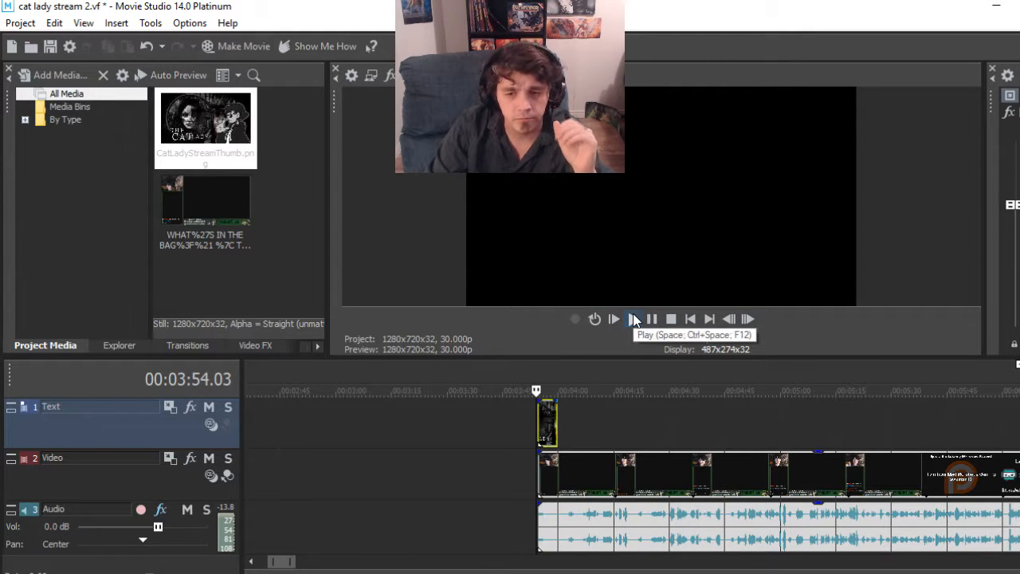
left_click(633, 319)
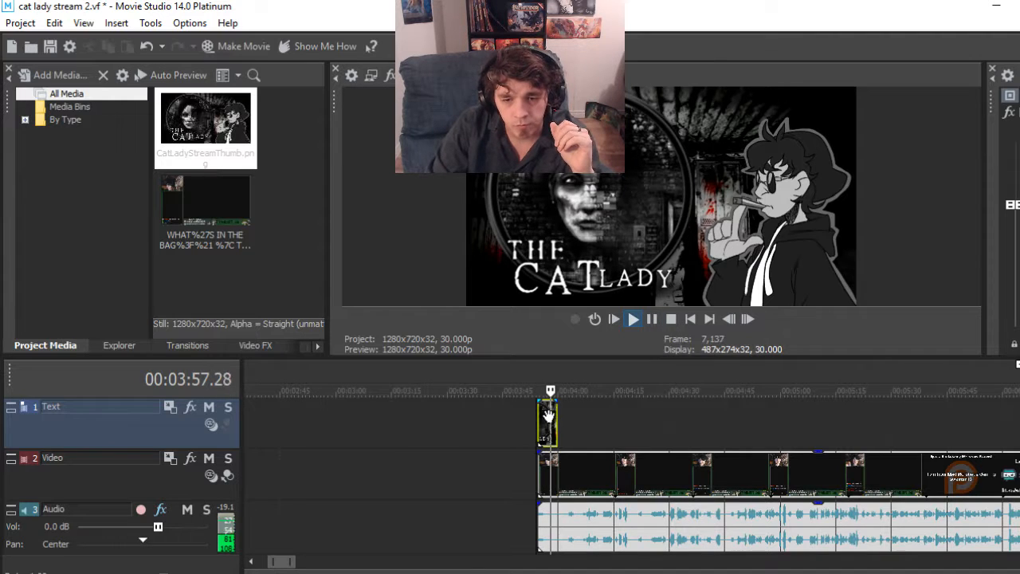
Move the opening thumbnail about 16 seconds earlier on the Text track and play the uncovered start of the first stream segment
left_click_drag(548, 417, 487, 410)
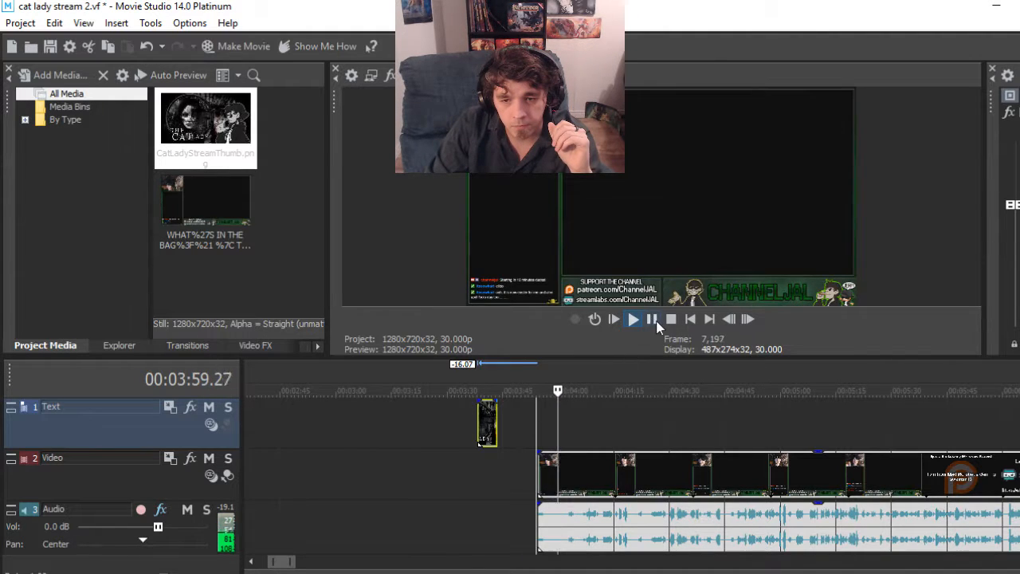
left_click(635, 323)
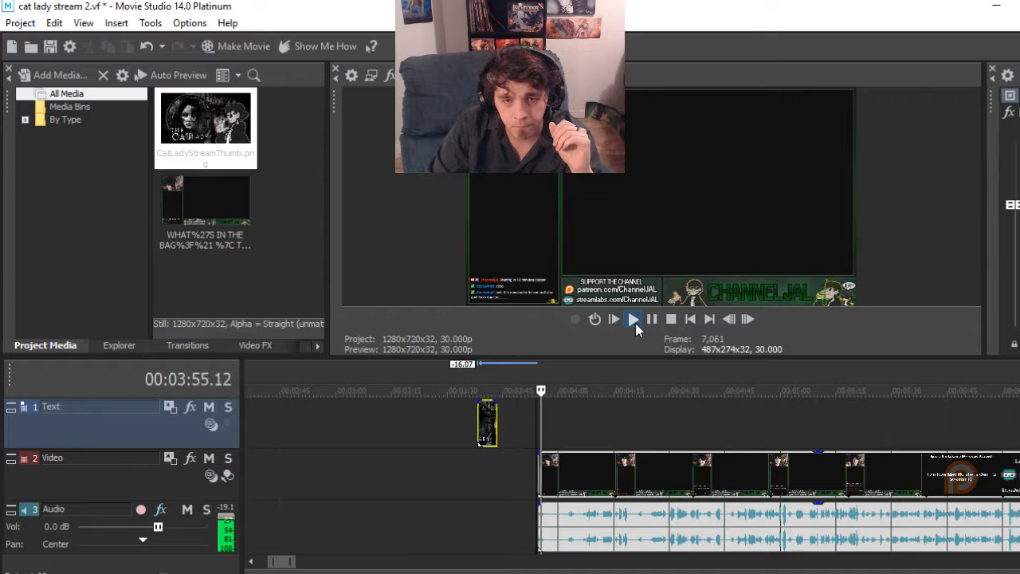
left_click(651, 319)
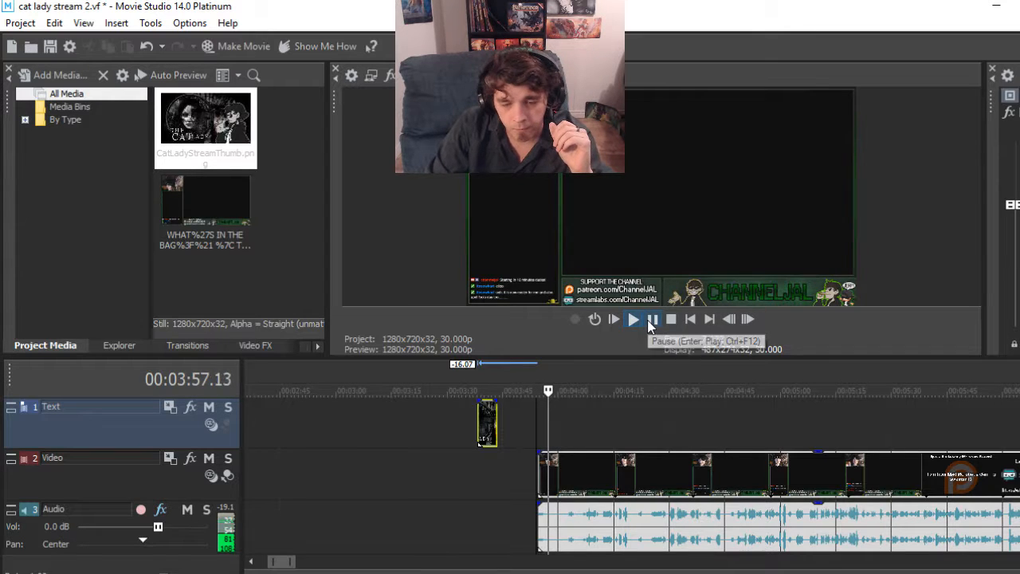
Move the opening thumbnail about 9 seconds later, closer to the first segment, and set the playhead at the thumbnail's end
scroll(510, 402, "up", 4)
scroll(510, 401, "up", 2)
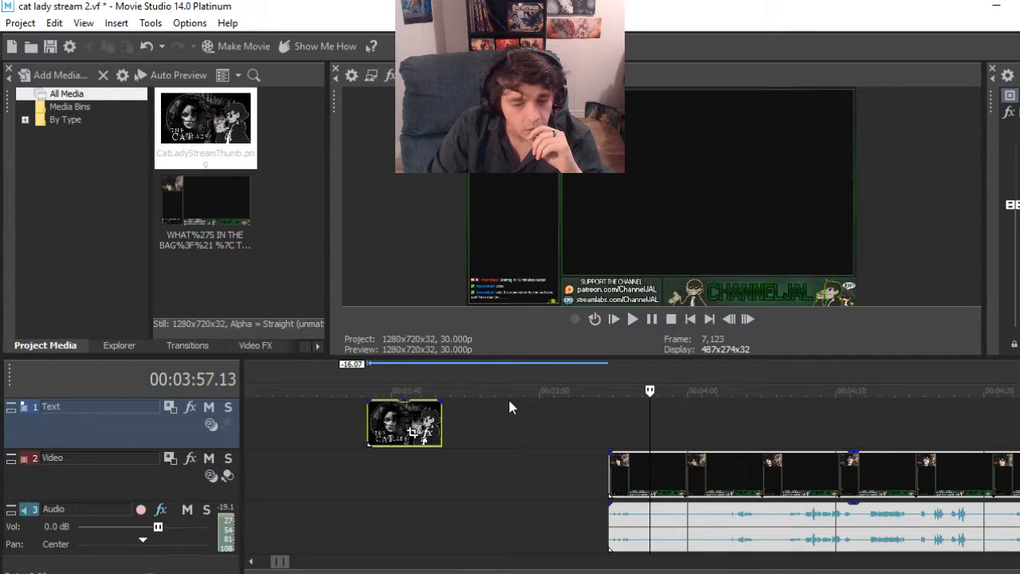
left_click_drag(405, 416, 542, 436)
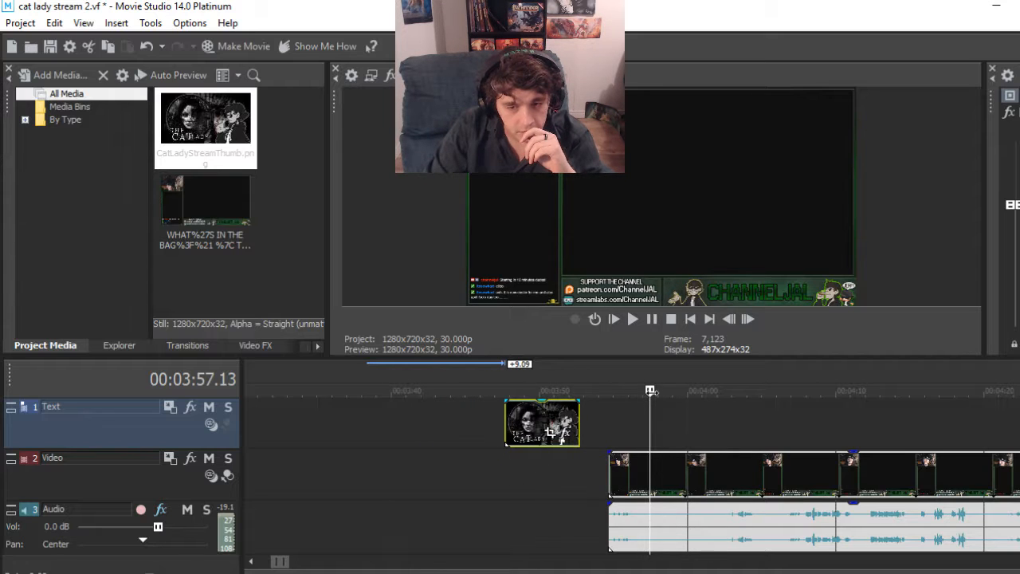
left_click_drag(650, 389, 582, 390)
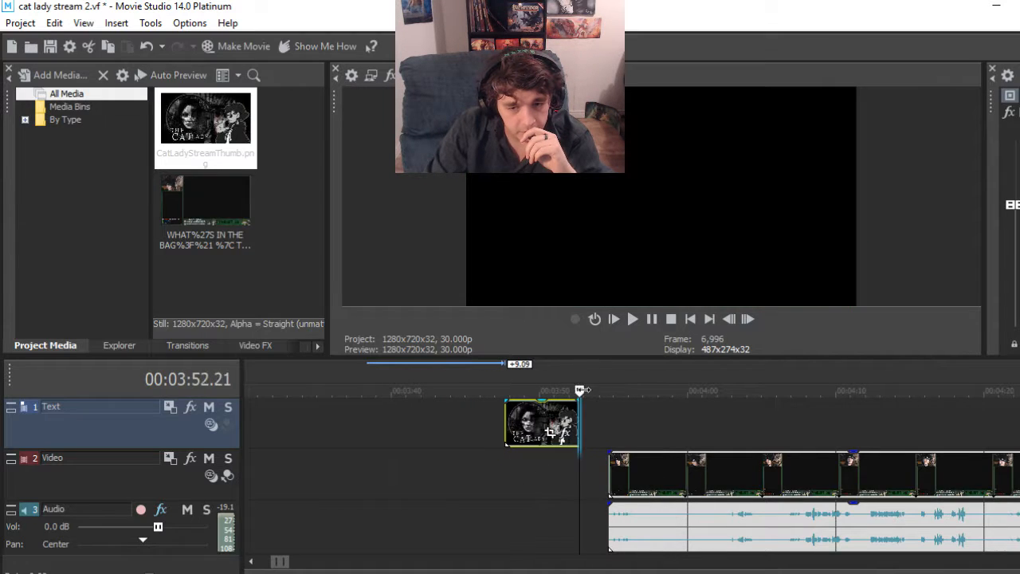
Examine the opening thumbnail's Pan/Crop position, rotation and workspace settings, leaving them unaltered
left_click(552, 435)
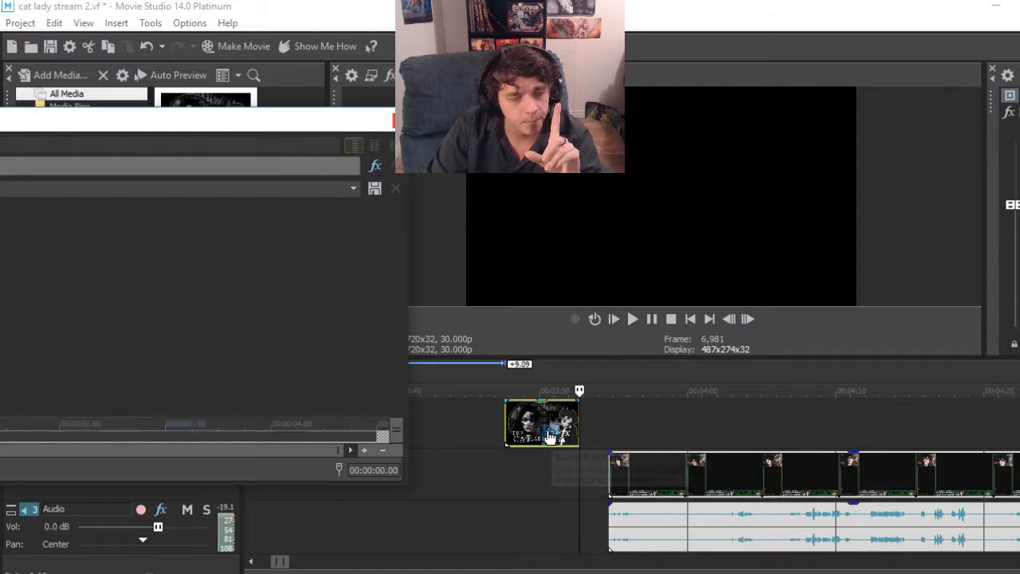
left_click_drag(244, 125, 576, 104)
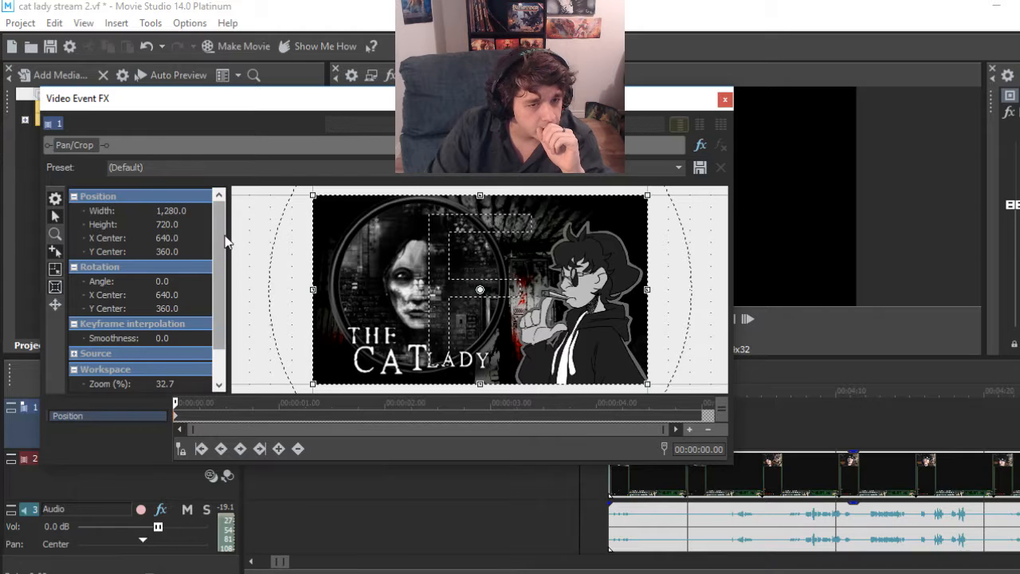
left_click_drag(223, 235, 223, 275)
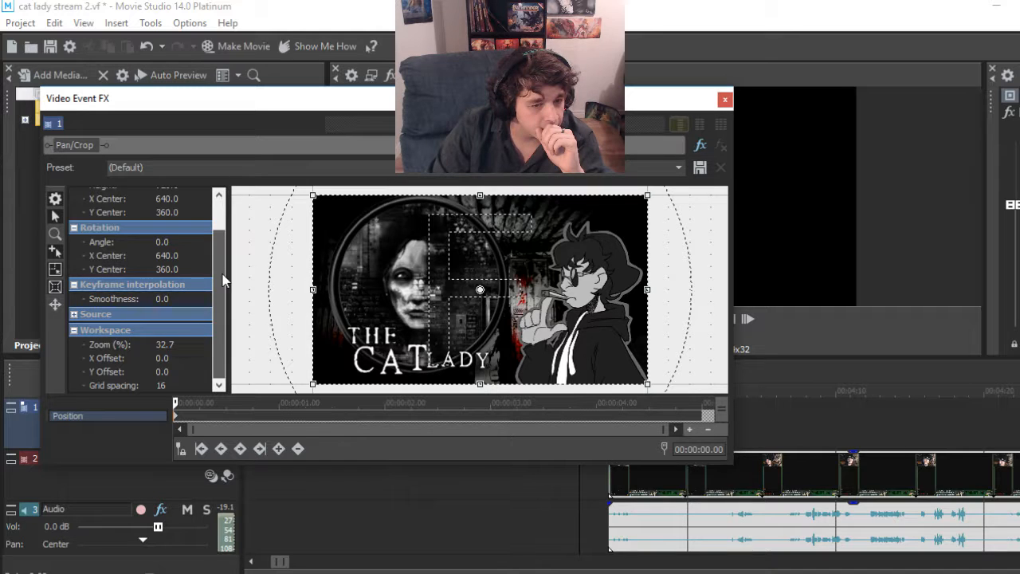
scroll(224, 279, "up", 3)
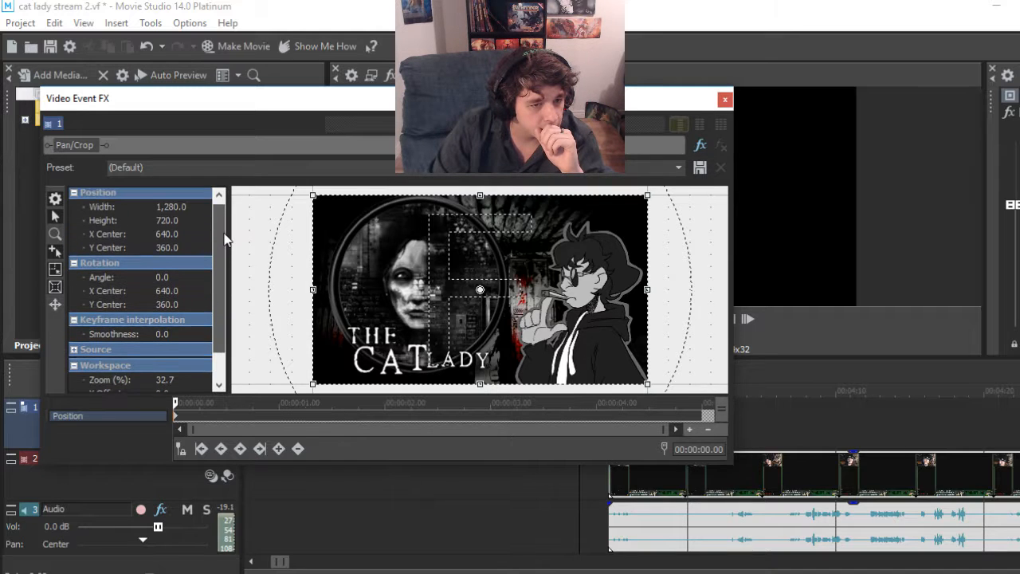
left_click(725, 99)
Trim the start of the opening thumbnail to 00:03:49.21, leaving the clip three seconds long
mouse_move(580, 389)
left_mouse_down()
mouse_move(601, 388)
mouse_move(578, 389)
left_mouse_up()
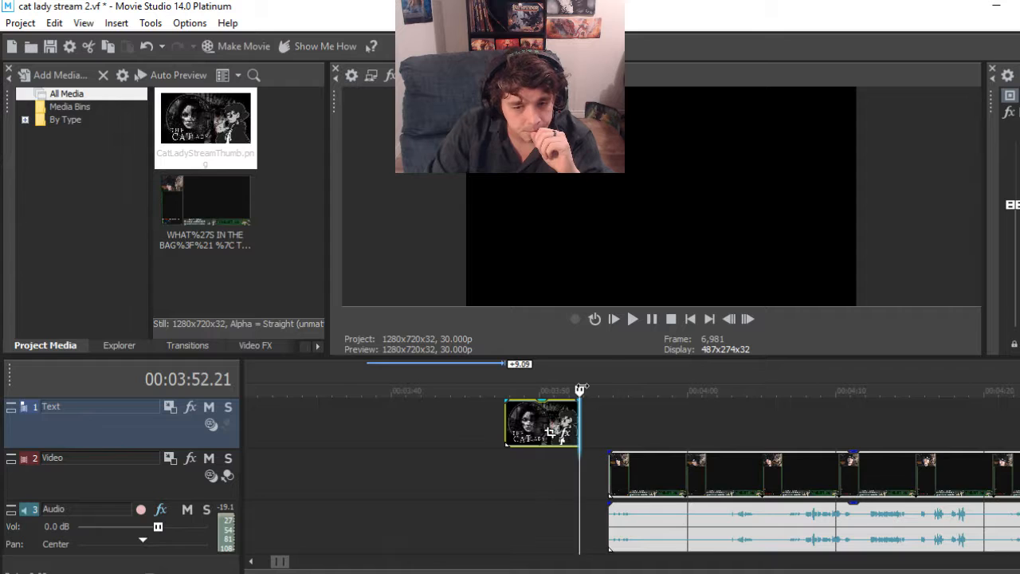
mouse_move(582, 388)
left_mouse_down()
mouse_move(603, 388)
mouse_move(583, 389)
left_mouse_up()
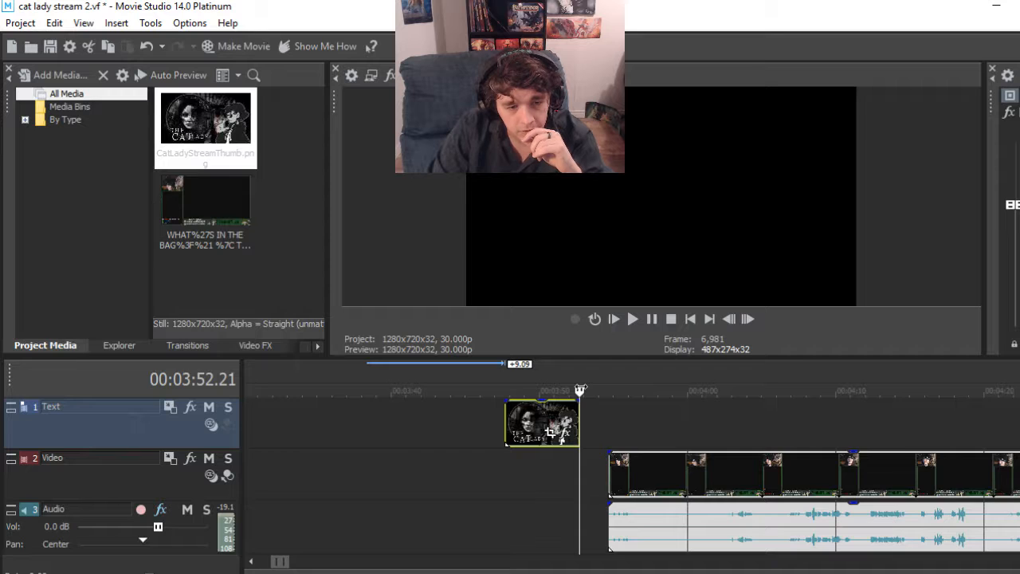
left_click_drag(580, 390, 539, 390)
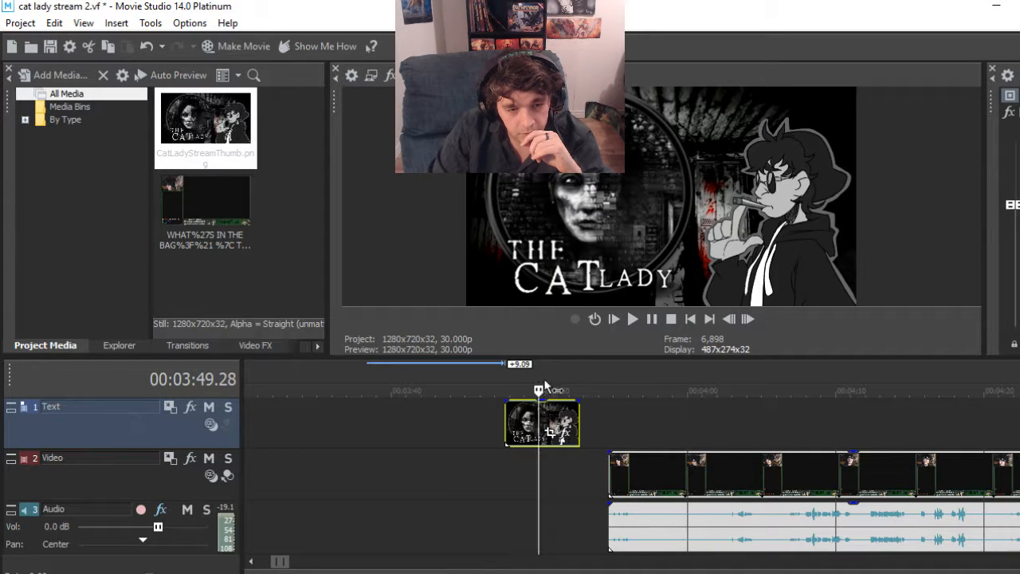
left_click(732, 320)
left_click(732, 320)
left_click(732, 319)
left_click(732, 319)
left_click(731, 319)
left_click(731, 320)
left_click(731, 319)
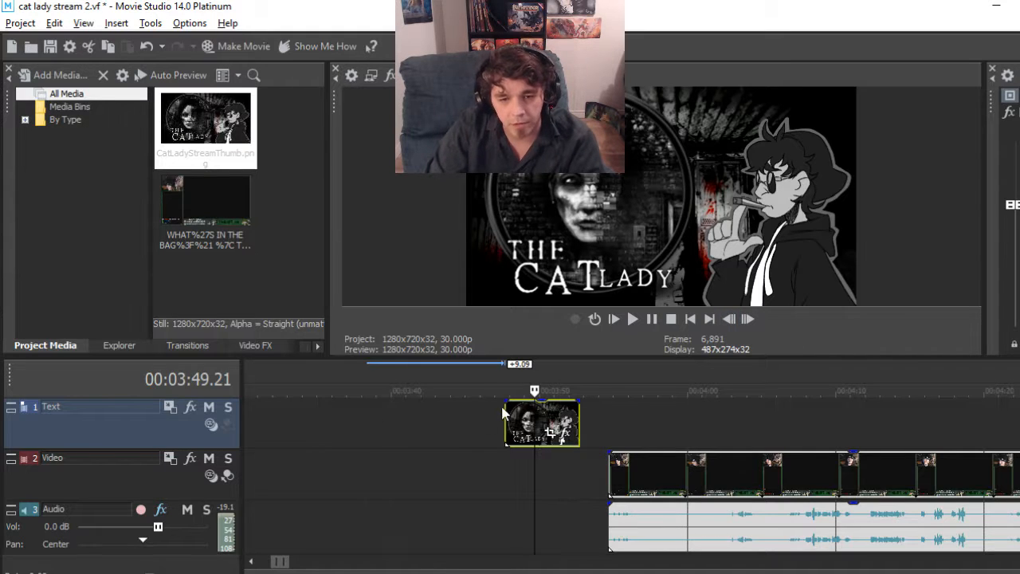
left_click_drag(507, 408, 535, 408)
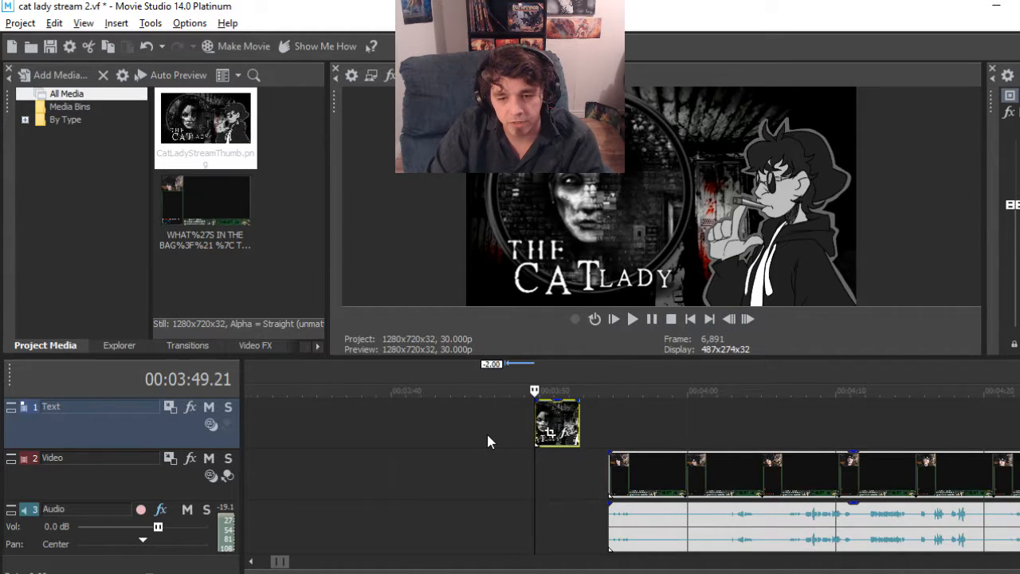
Move the opening thumbnail to the Video track and overlap it with the first segment's start for a one-second crossfade
scroll(487, 439, "down", 3)
scroll(635, 425, "up", 4)
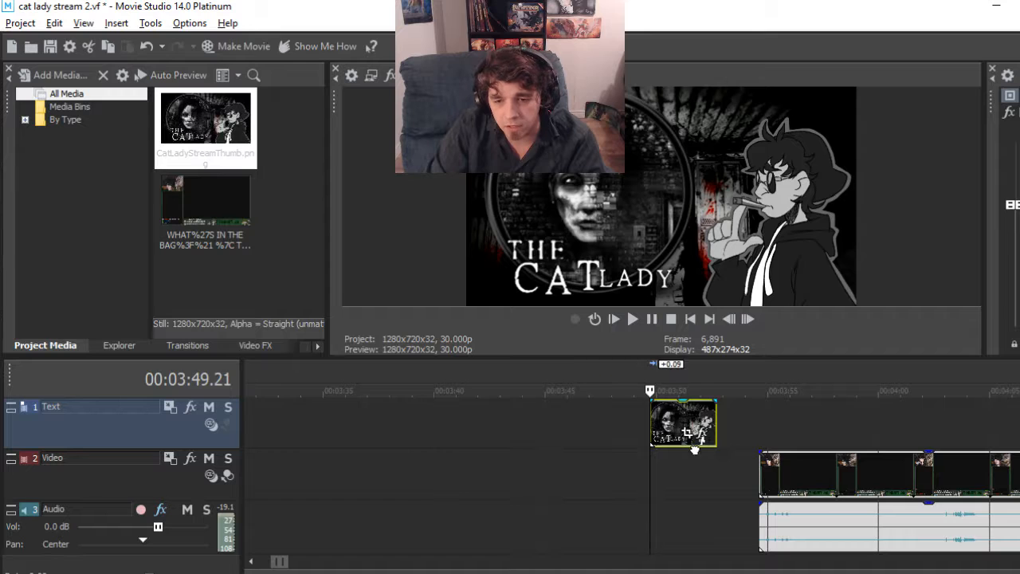
left_click_drag(687, 420, 715, 494)
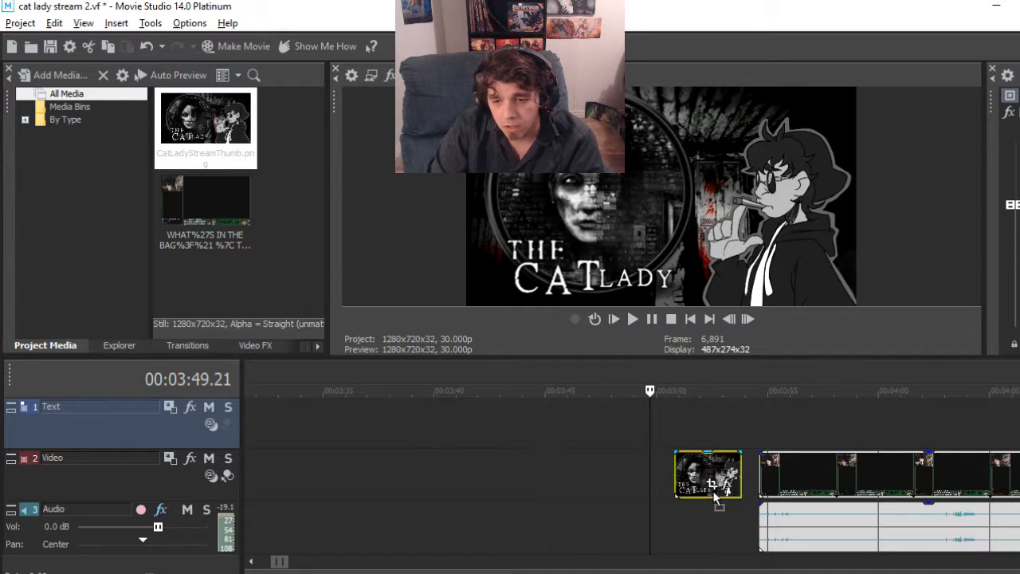
left_click(664, 469)
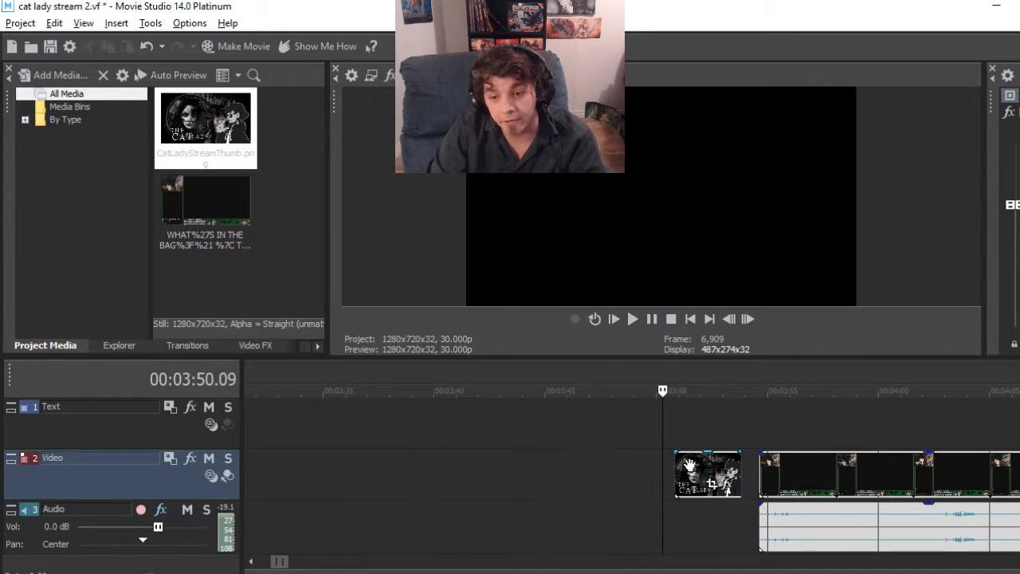
left_click_drag(708, 488, 729, 466)
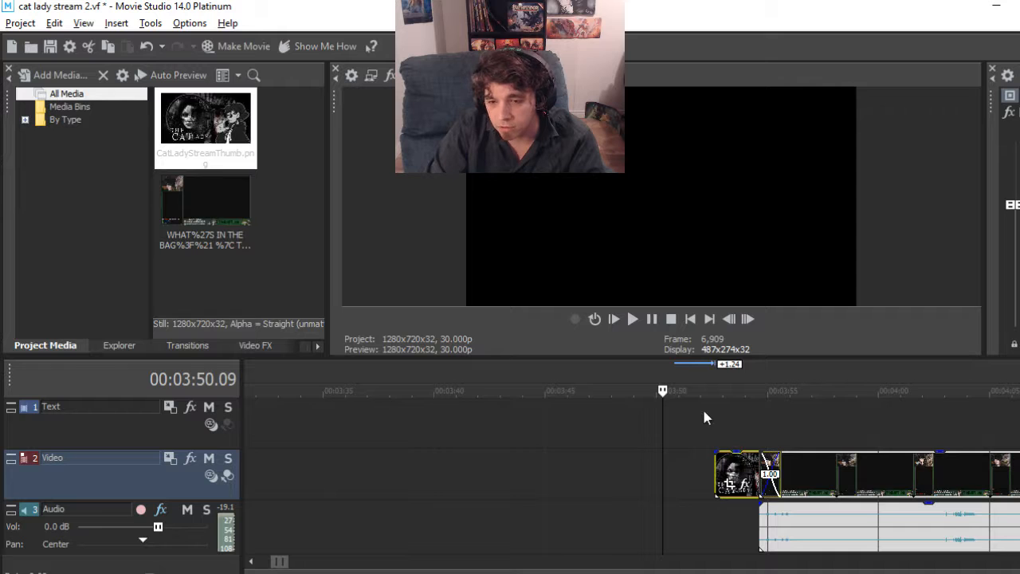
Play back the crossfade from the thumbnail into the first segment and return the playhead to the segment's start at 00:03:54.19
left_click_drag(662, 390, 744, 398)
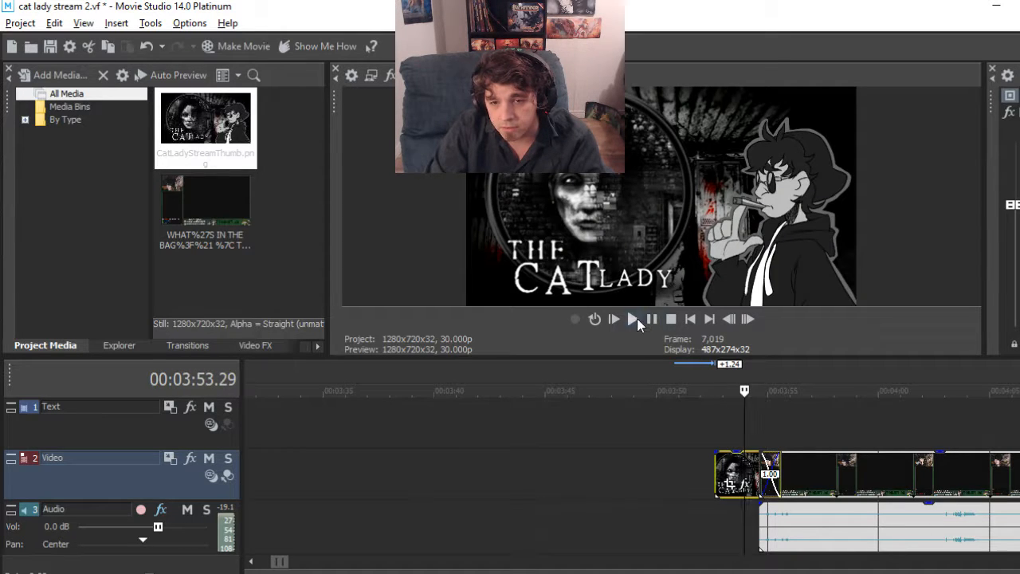
left_click(635, 319)
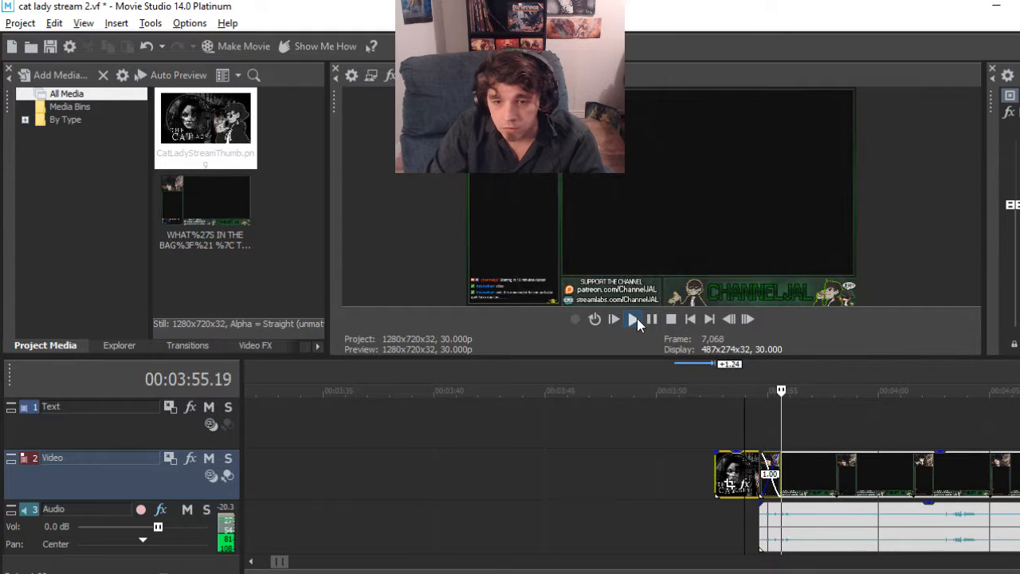
left_click(651, 319)
left_click_drag(800, 390, 759, 391)
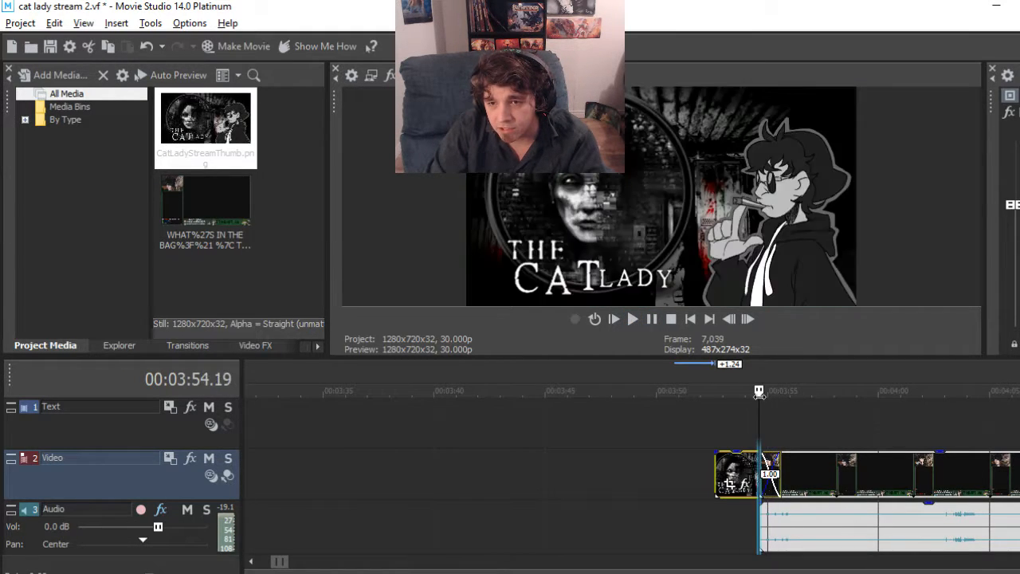
Add a one-second fade-in to the first segment's audio, matching the length of the video crossfade
left_click_drag(755, 502, 779, 503)
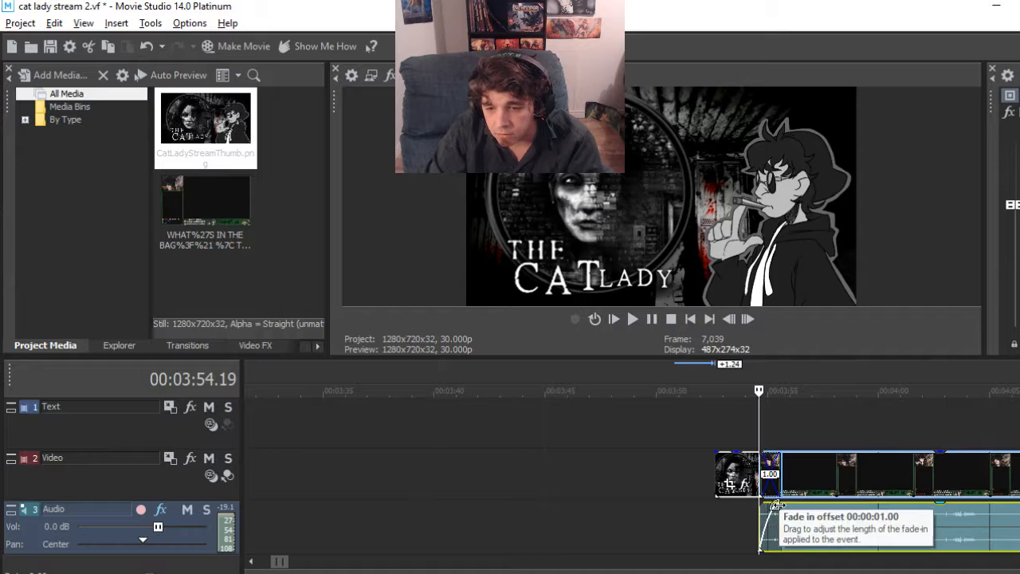
scroll(770, 510, "up", 5)
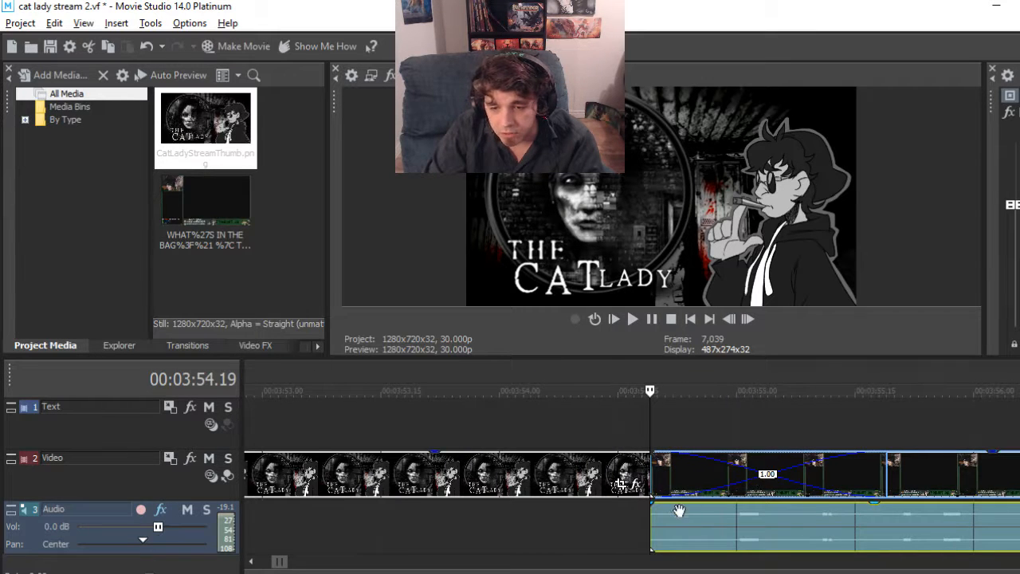
left_click(628, 527)
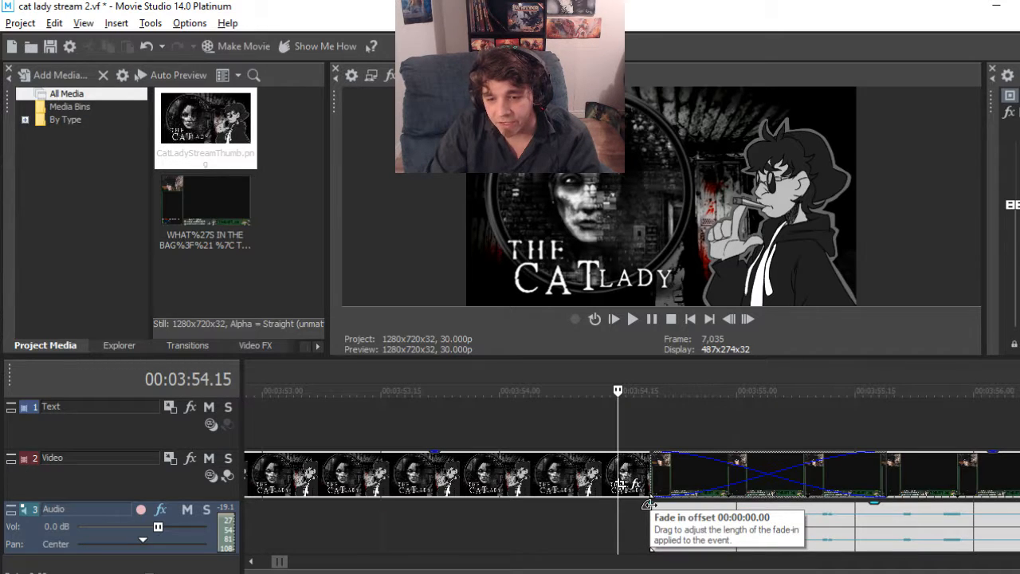
left_click_drag(649, 503, 880, 508)
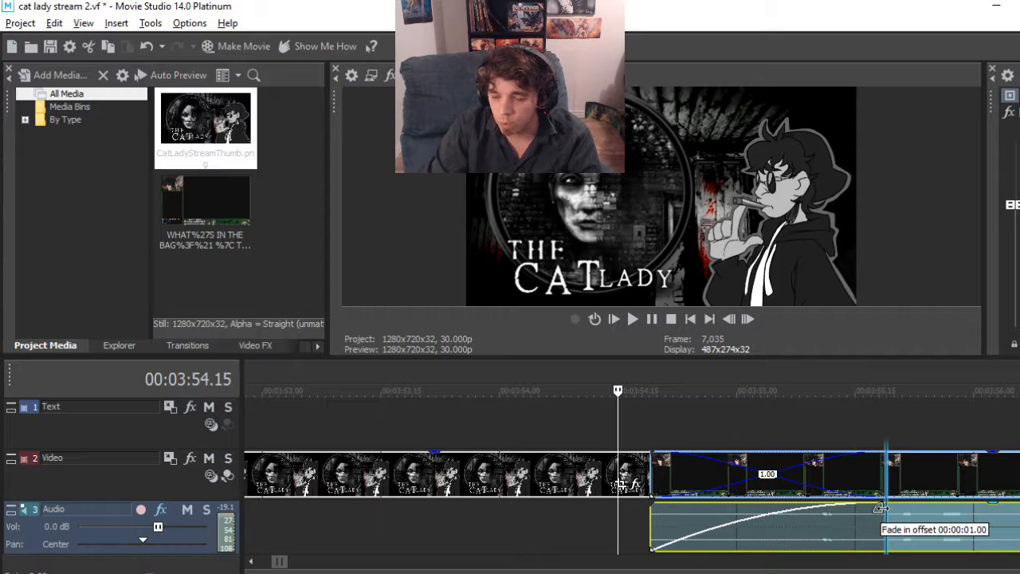
Finish the first segment's one-second audio fade-in and fade in the opening thumbnail over its first second, up to 00:03:53.19
left_click_drag(880, 508, 880, 507)
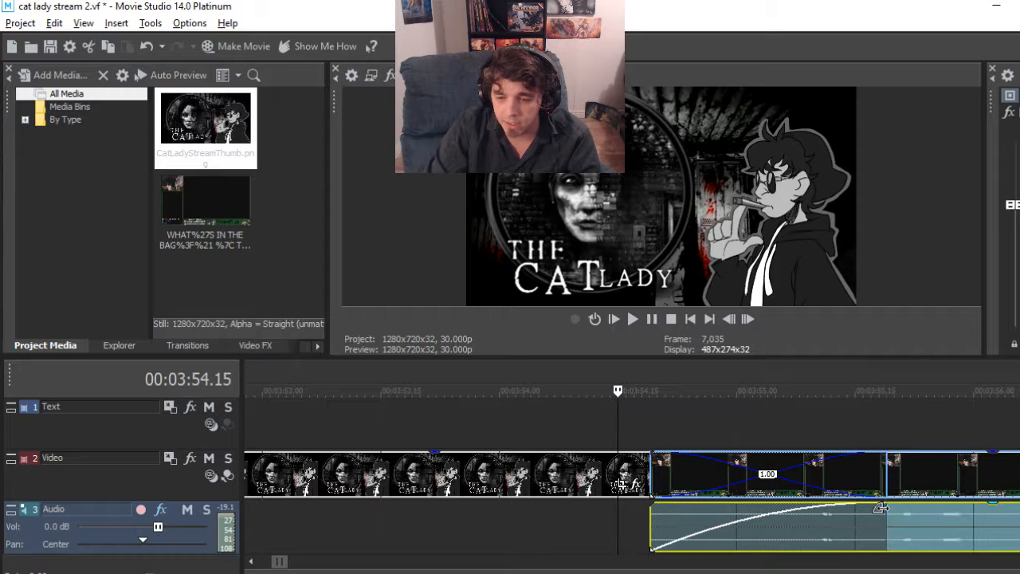
scroll(482, 533, "down", 5)
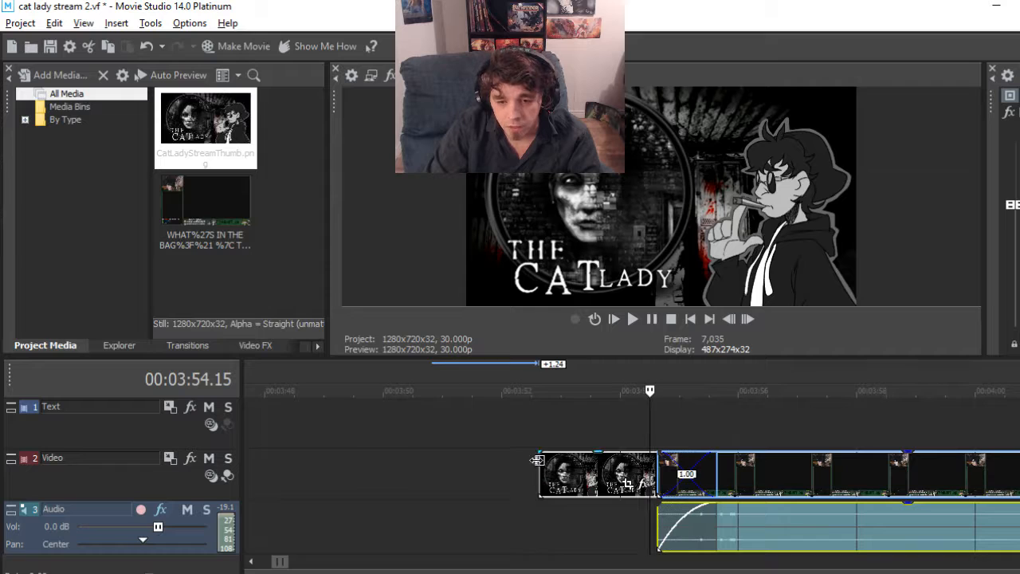
left_click(539, 426)
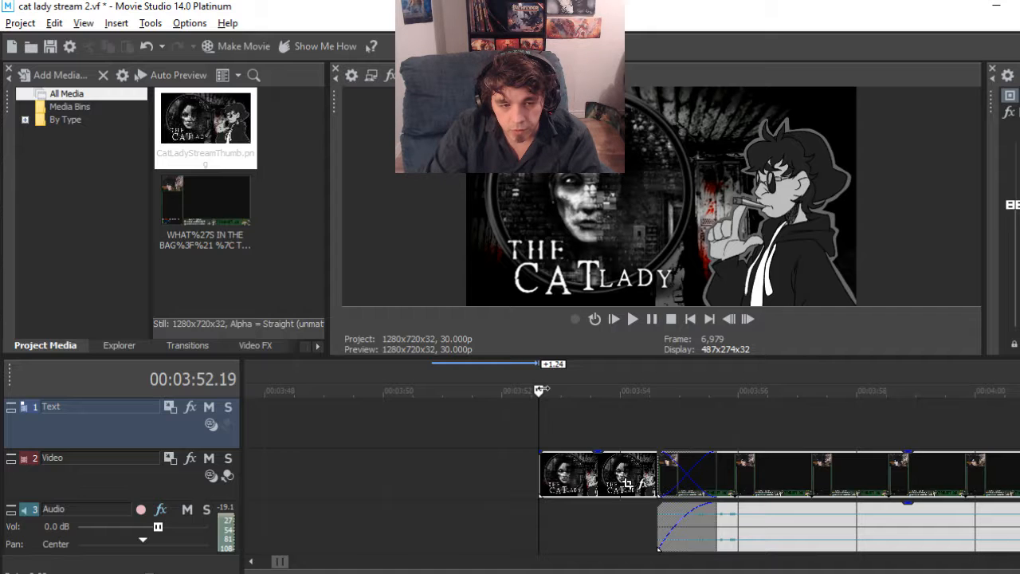
left_click(749, 318)
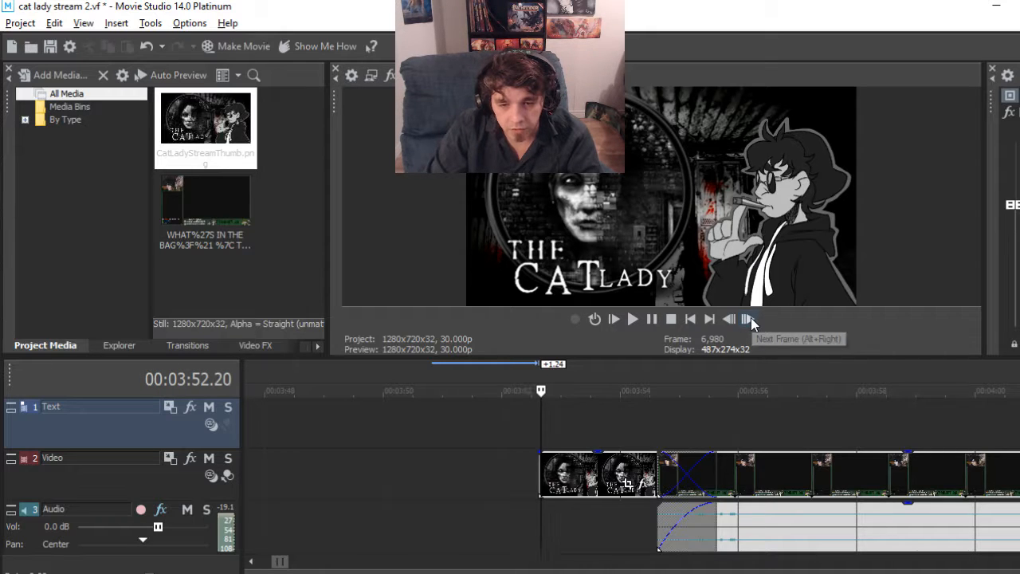
left_click(731, 320)
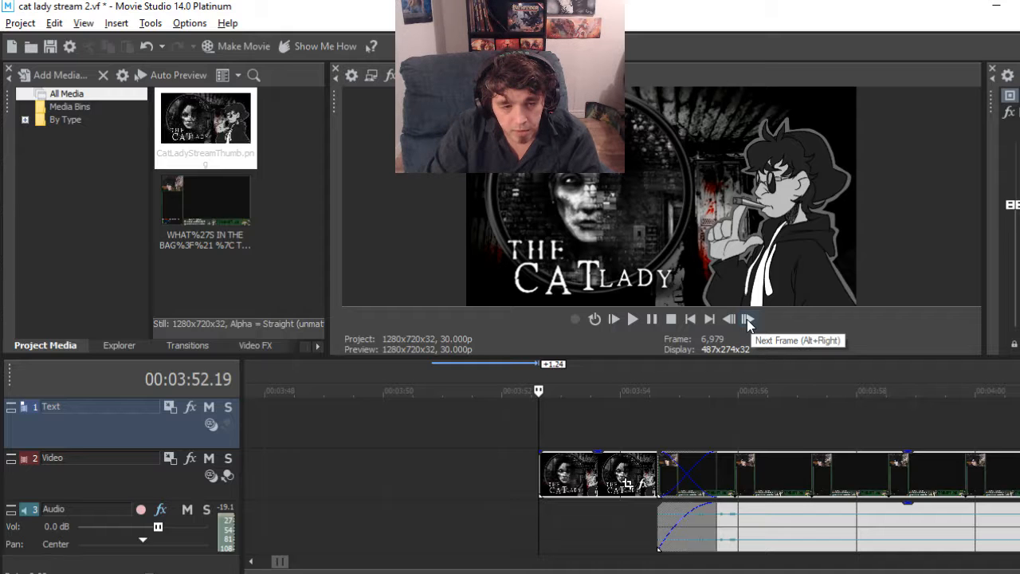
left_click(749, 319)
left_click(749, 319)
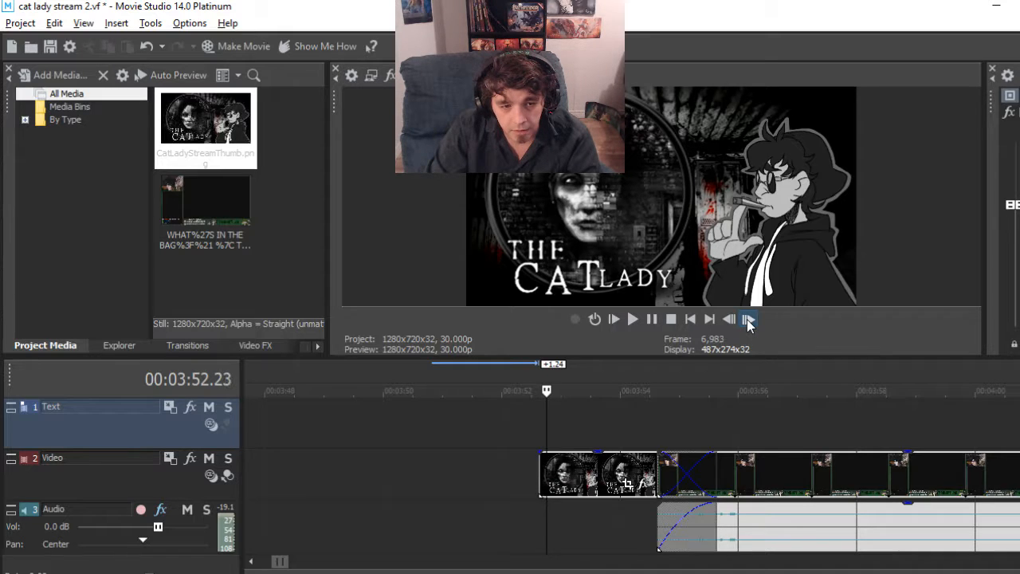
left_click(749, 320)
left_click(749, 320)
left_click(749, 319)
left_click(749, 320)
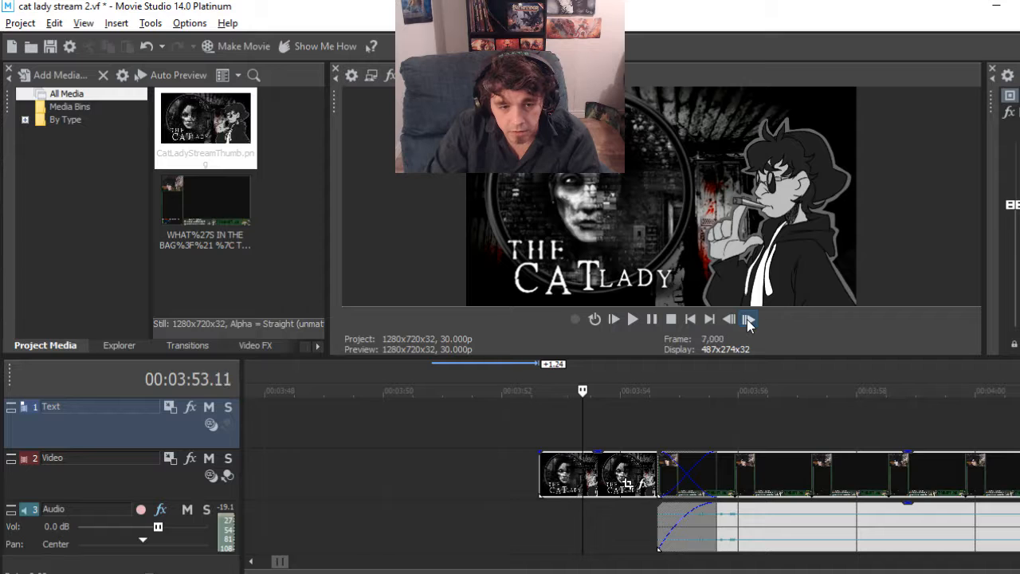
left_click(749, 320)
left_click(749, 320)
left_click(749, 320)
left_click(749, 319)
left_click(749, 320)
left_click(749, 319)
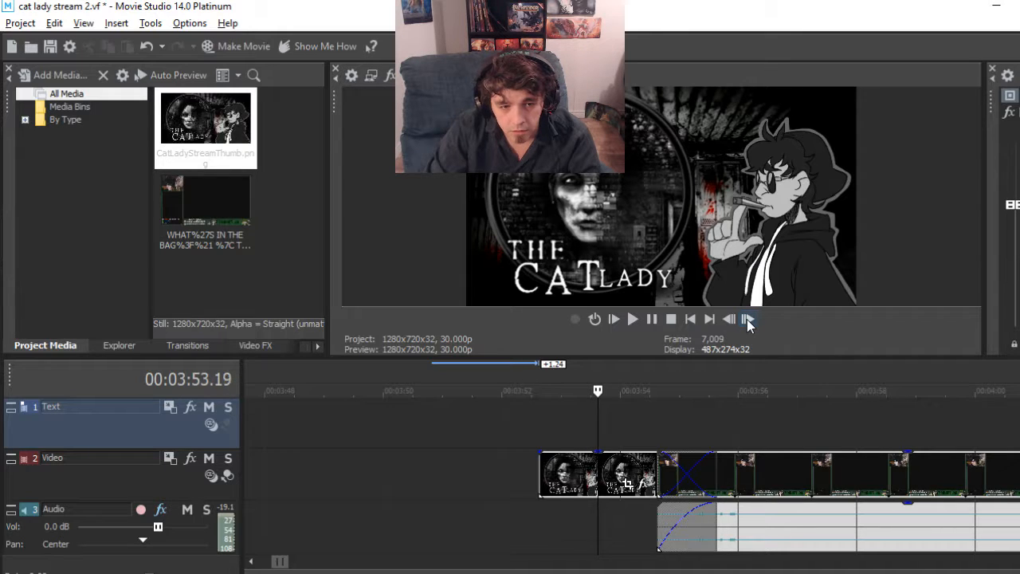
left_click_drag(536, 454, 598, 455)
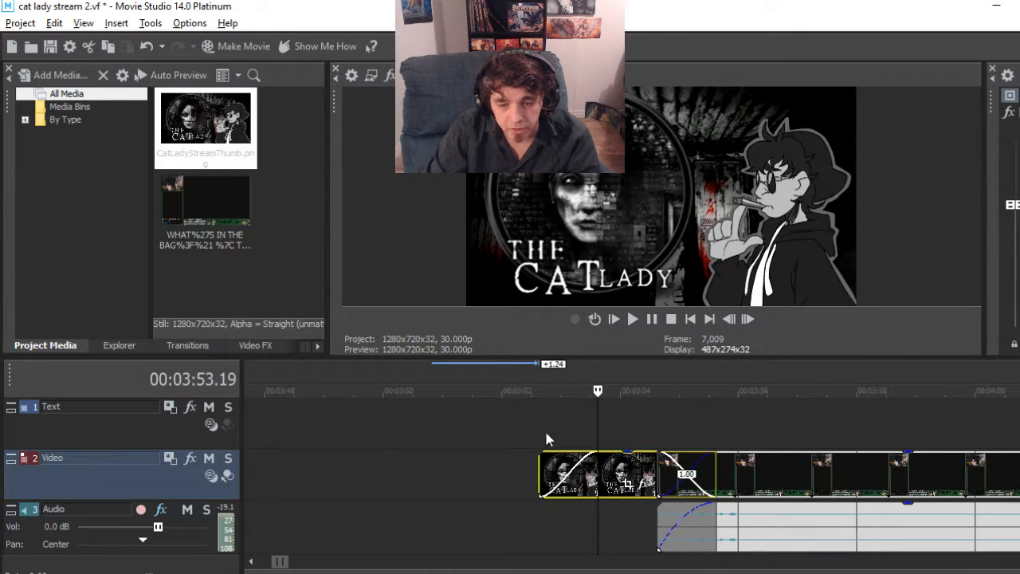
Play back the opening from 00:03:52.02 through the thumbnail's fade-in and its crossfade into the first segment
left_click(505, 410)
scroll(655, 412, "down", 5)
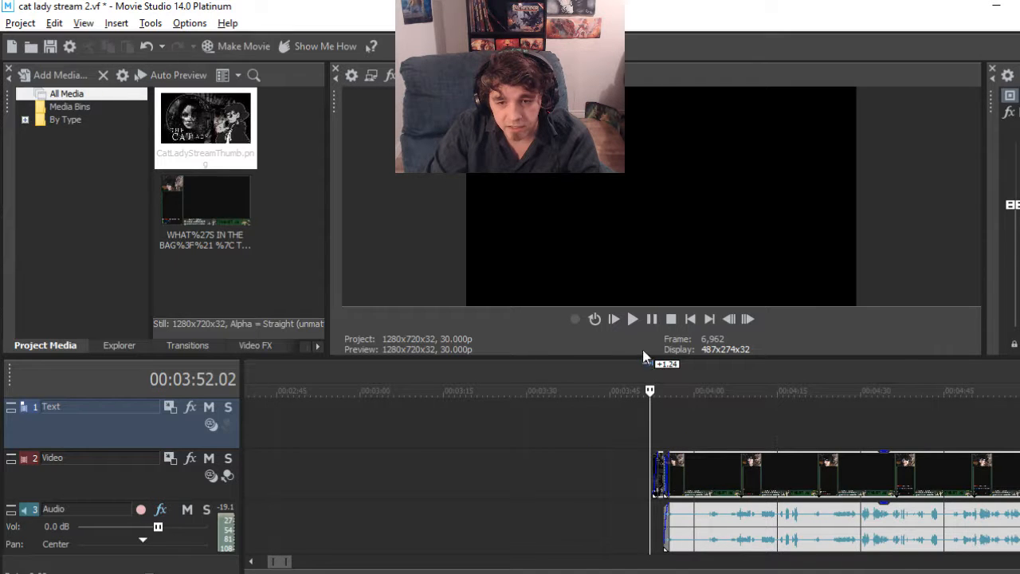
left_click(631, 319)
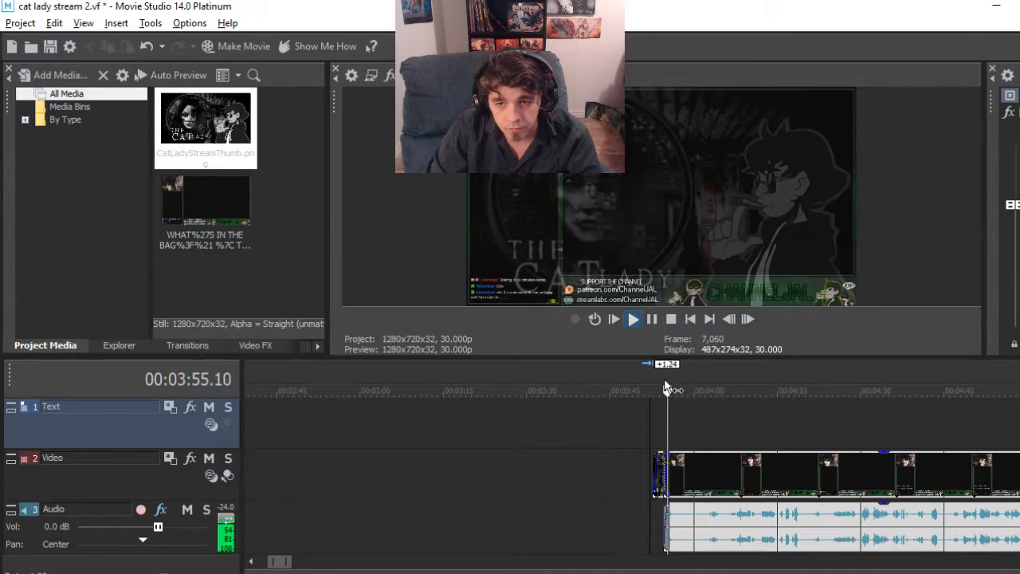
left_click(652, 320)
Move the closing thumbnail on the Text track away from the first segment's end so it starts at 00:29:12.08
scroll(574, 468, "down", 6)
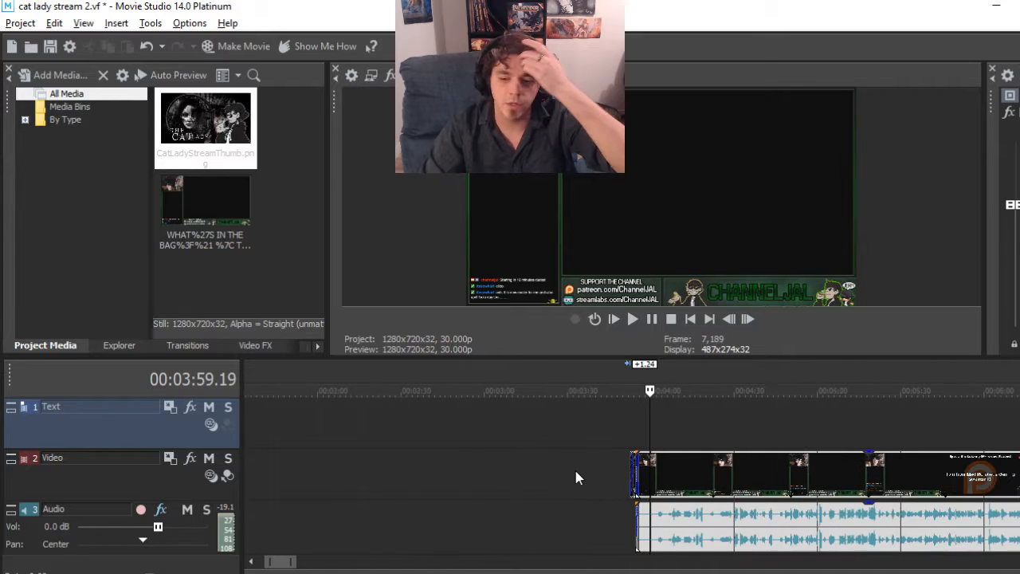
scroll(576, 477, "down", 3)
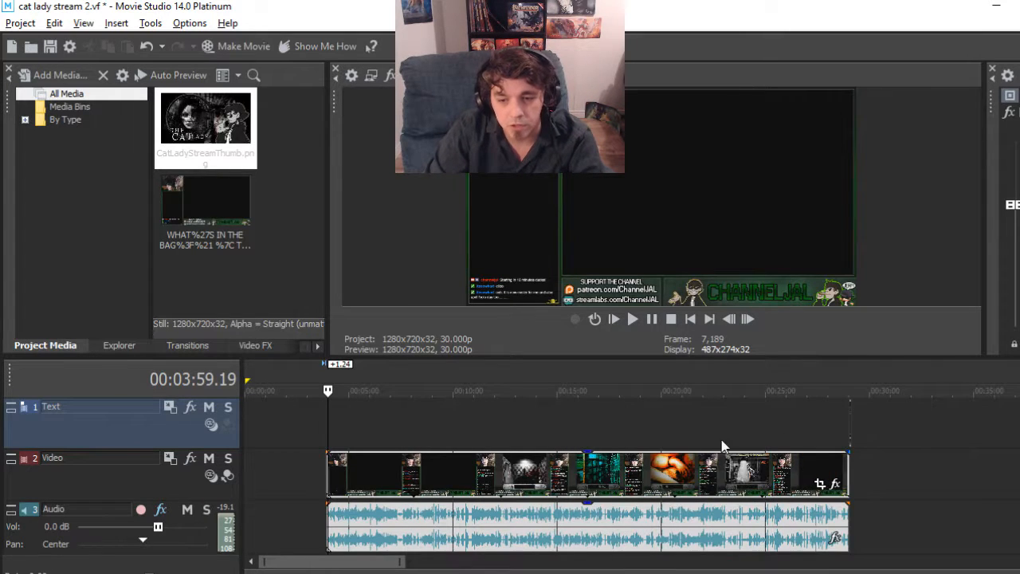
left_click(837, 430)
scroll(897, 461, "up", 8)
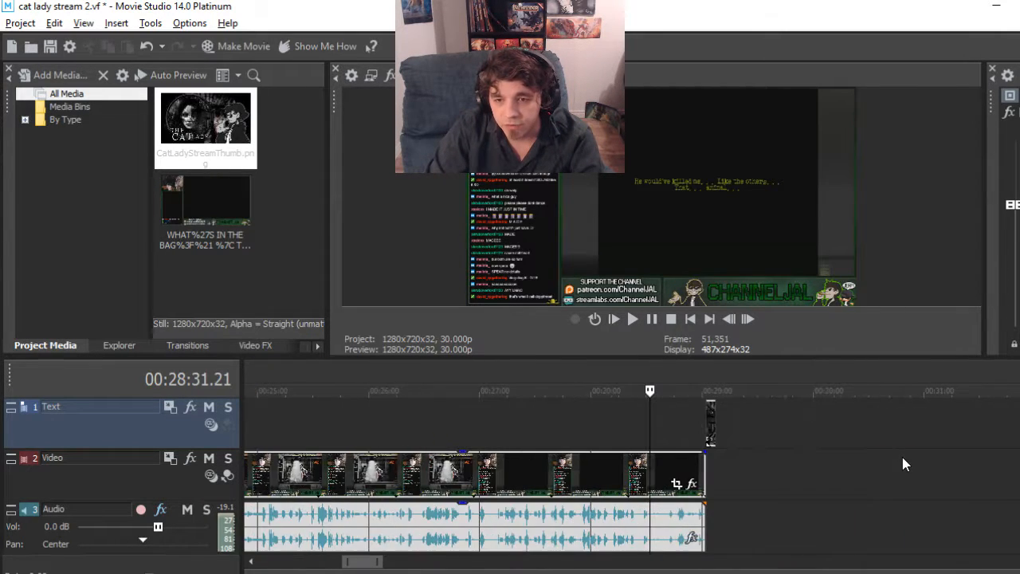
scroll(842, 478, "up", 2)
scroll(843, 471, "down", 3)
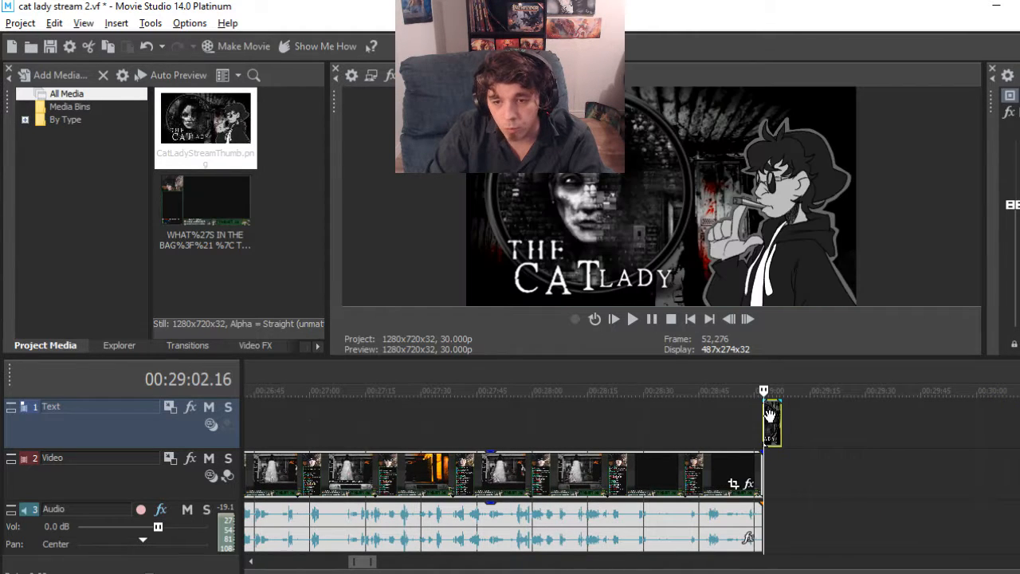
left_click_drag(773, 412, 807, 412)
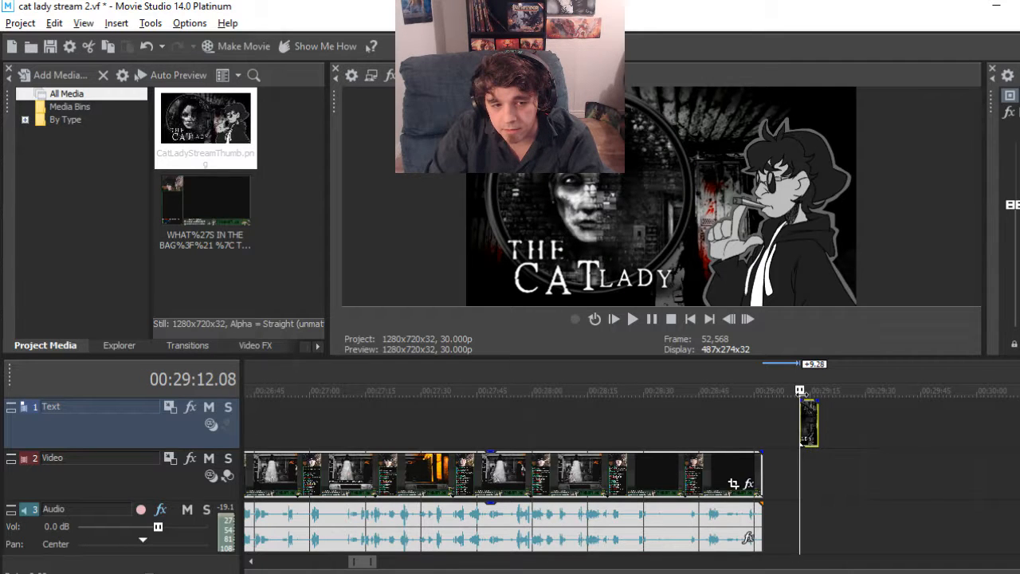
Place the playhead at 00:29:22.08, ten seconds after the closing thumbnail's start
scroll(783, 436, "down", 5)
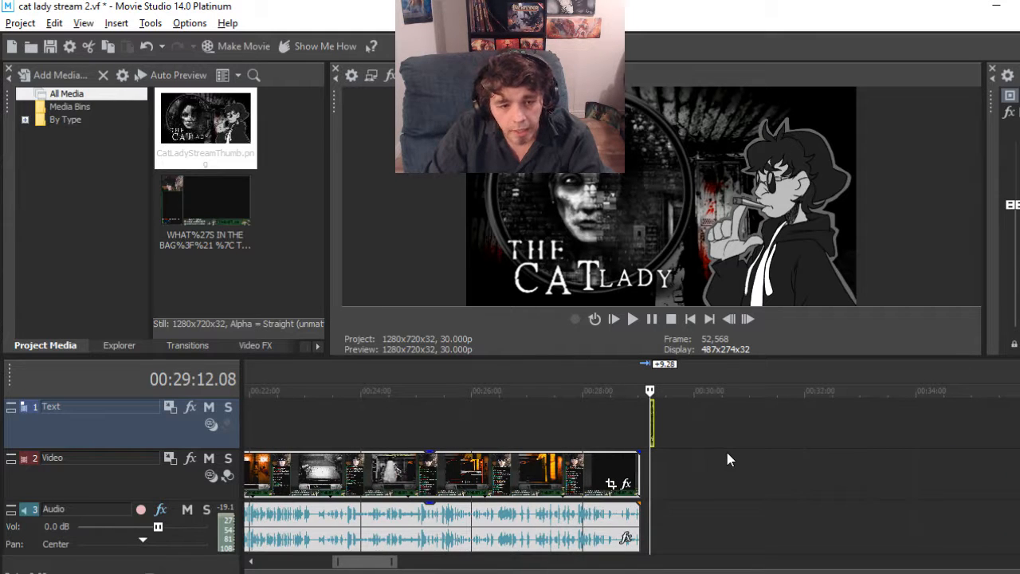
left_click(650, 392)
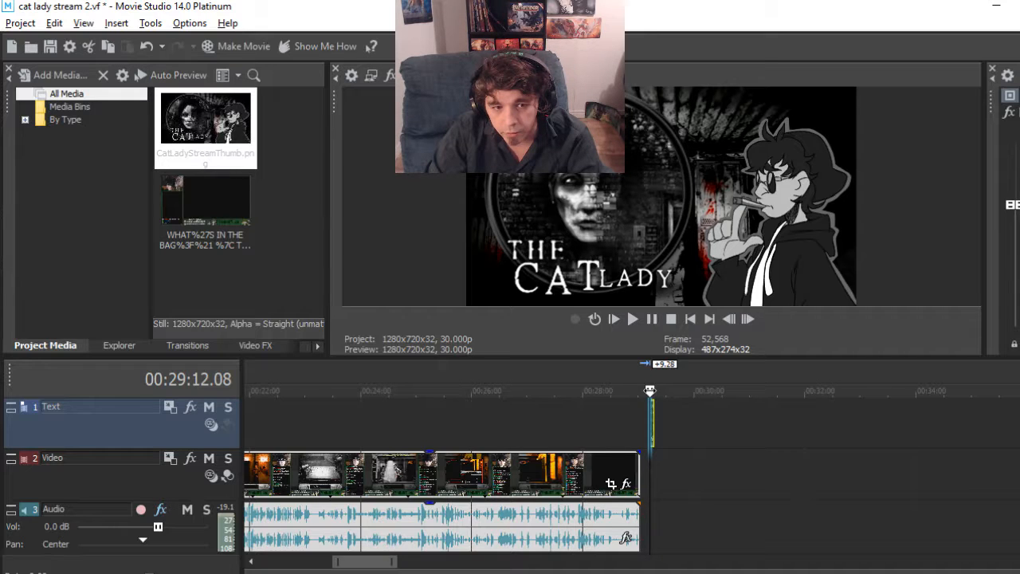
mouse_move(649, 391)
left_mouse_down()
mouse_move(668, 390)
mouse_move(654, 391)
left_mouse_up()
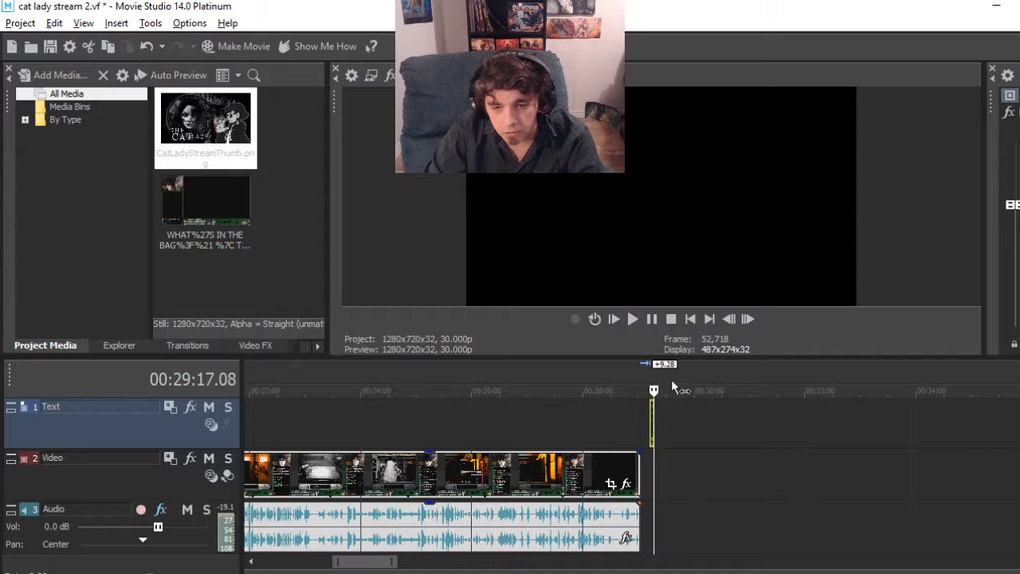
left_click(746, 319)
left_click(746, 319)
left_click(747, 319)
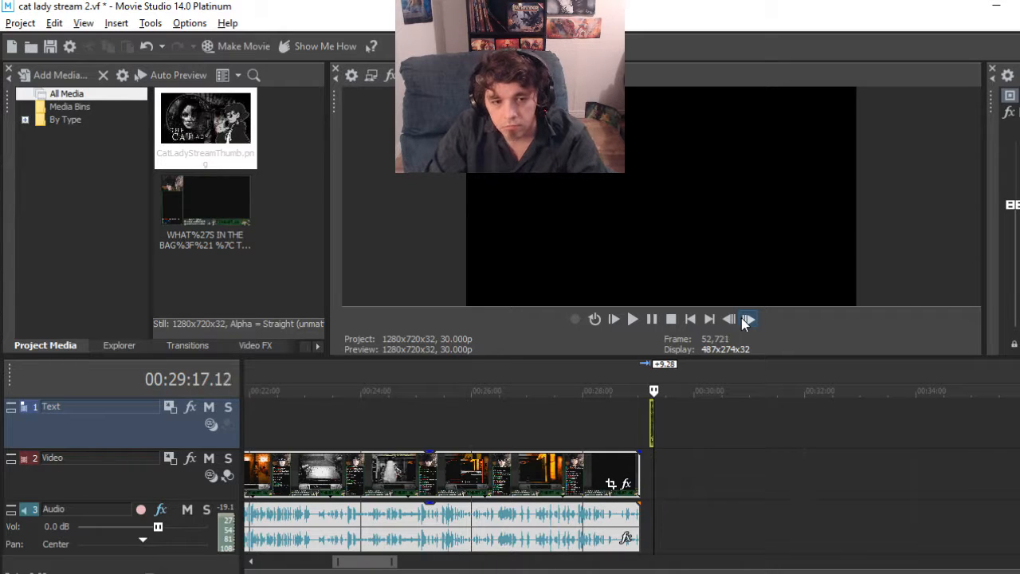
left_click(747, 319)
left_click(746, 318)
left_click(747, 319)
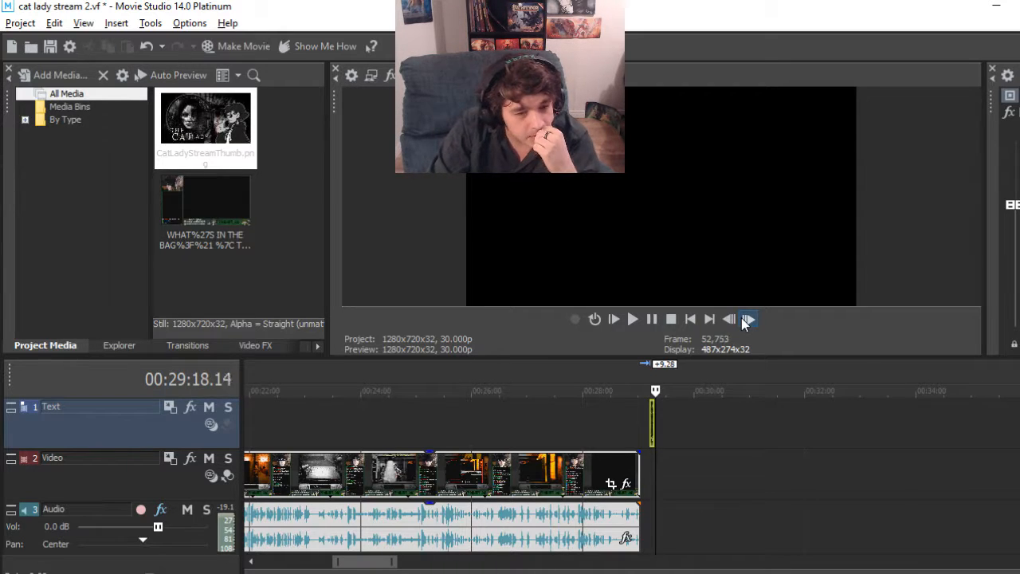
left_click(746, 319)
left_click(746, 319)
left_click(746, 319)
left_click(747, 319)
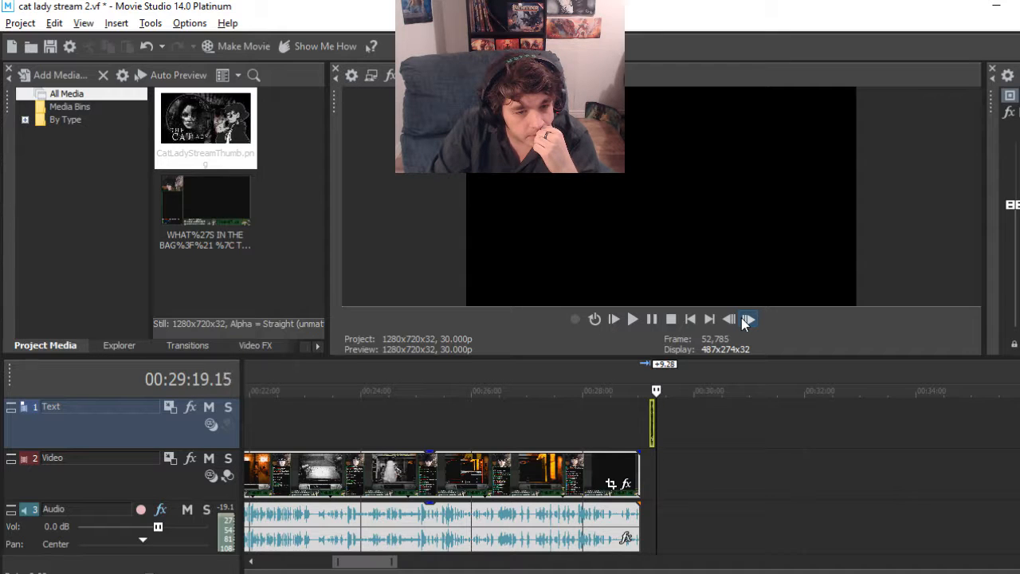
left_click(747, 319)
left_click(747, 319)
left_click(746, 319)
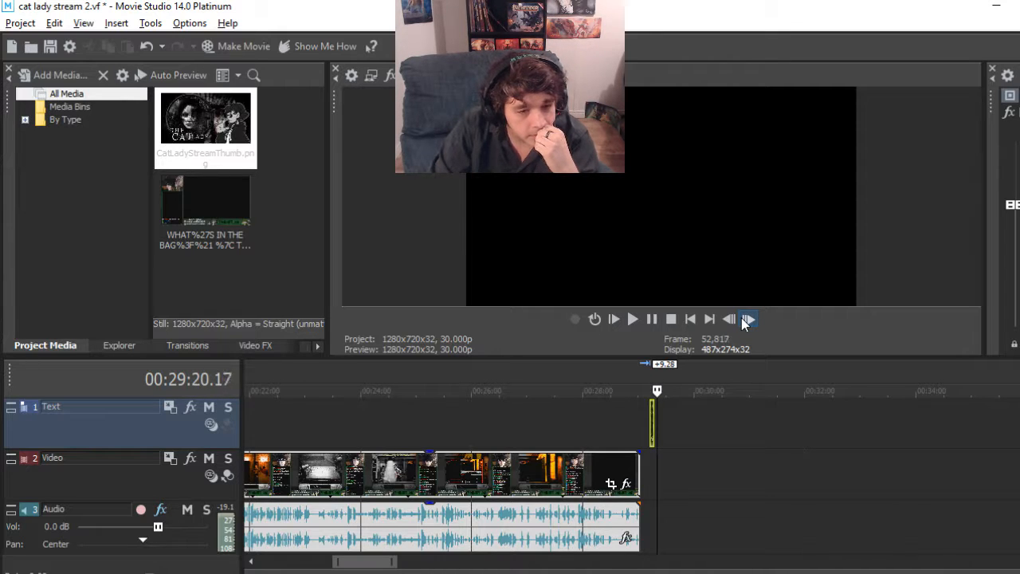
left_click(747, 319)
left_click(747, 318)
left_click(747, 319)
left_click(747, 319)
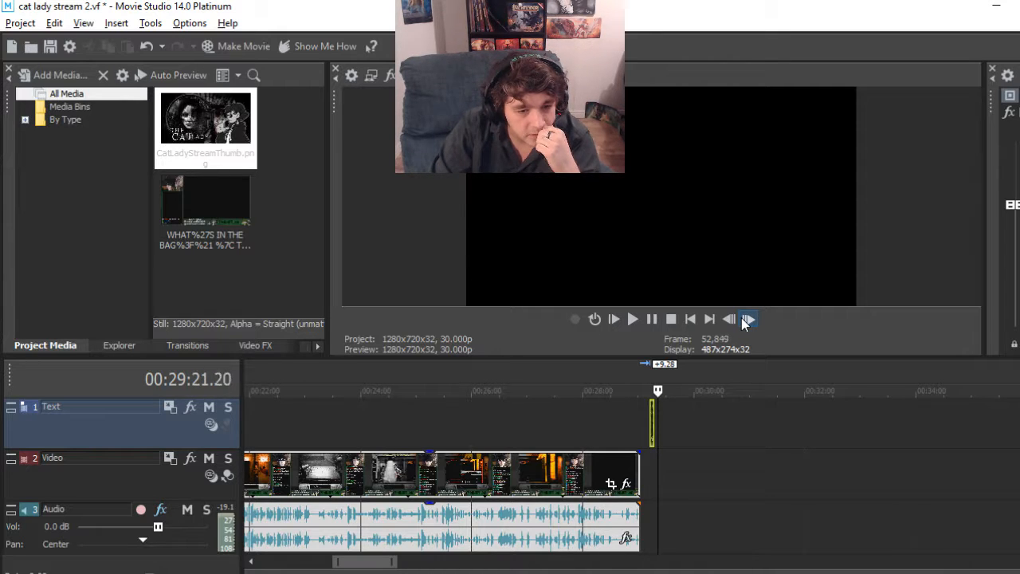
left_click(746, 319)
left_click(747, 319)
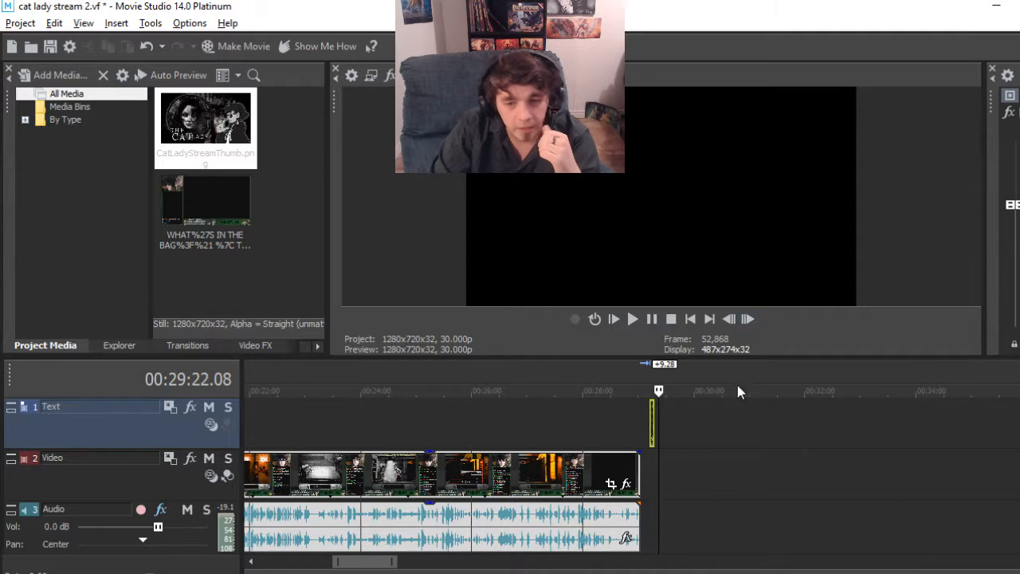
Extend the closing thumbnail's end by five seconds to 00:29:22.08, making the clip ten seconds long
scroll(678, 422, "up", 6)
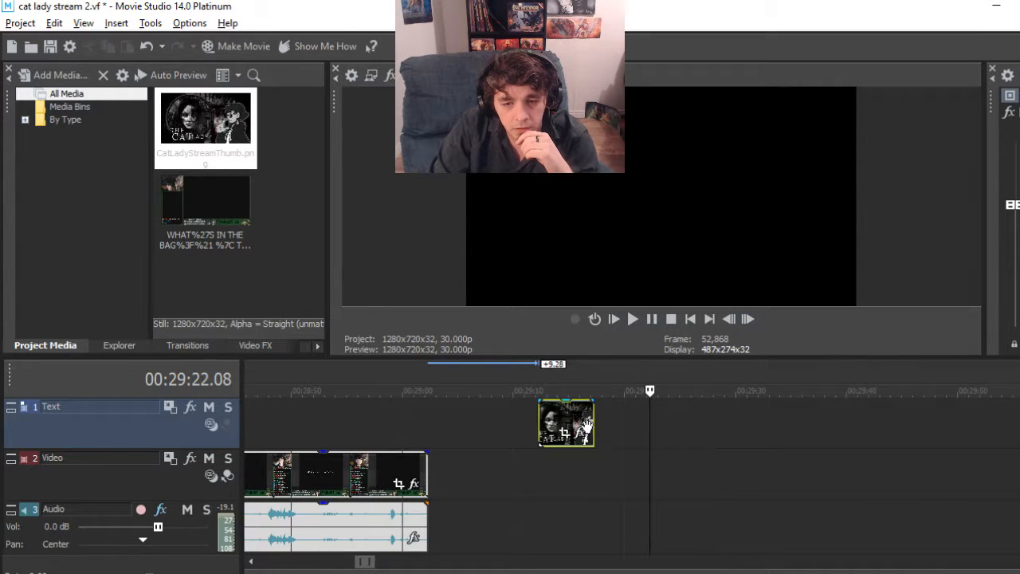
left_click(595, 429)
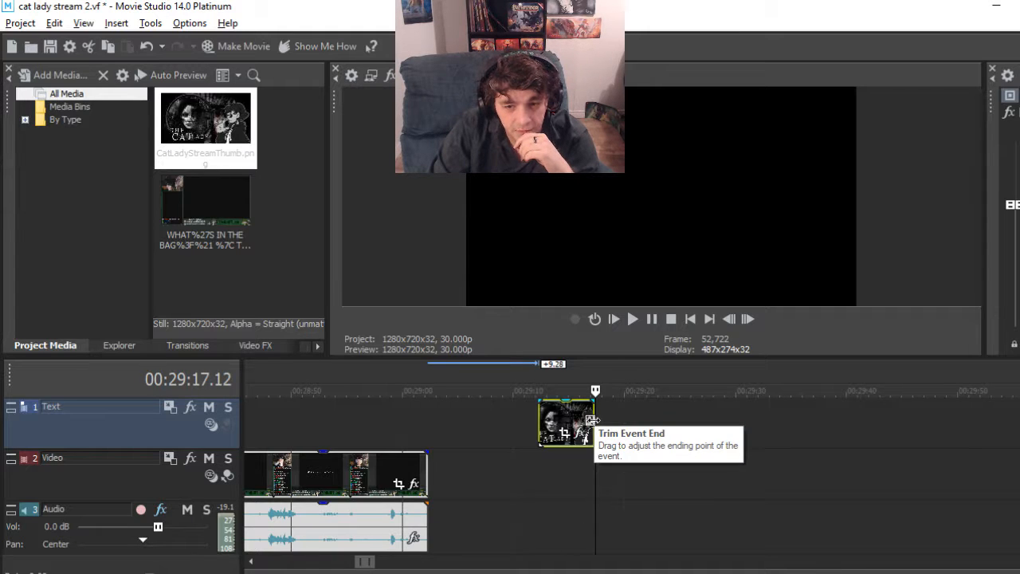
left_click_drag(595, 390, 594, 391)
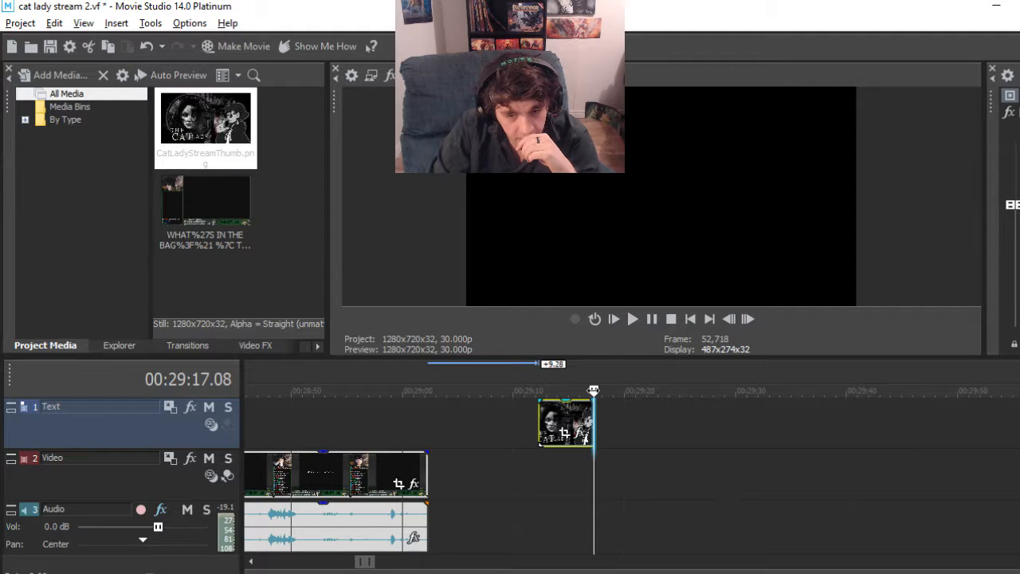
left_click_drag(594, 390, 647, 391)
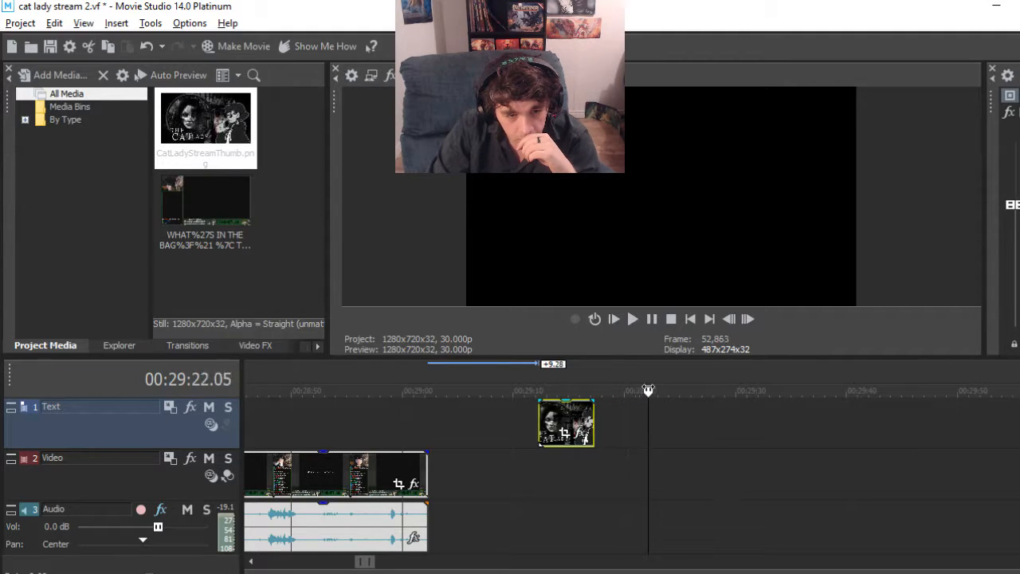
left_click(748, 319)
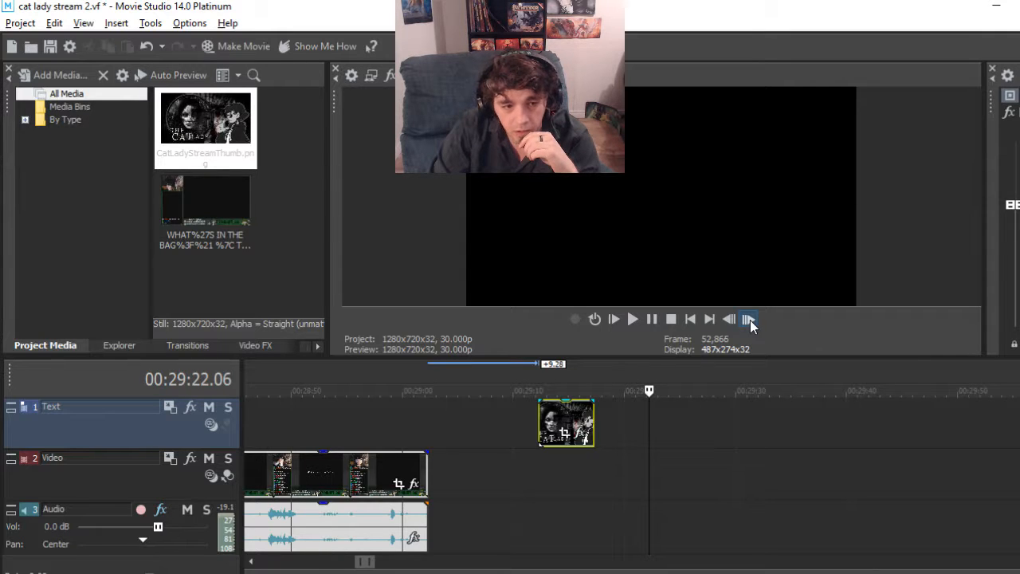
left_click(750, 319)
left_click(750, 320)
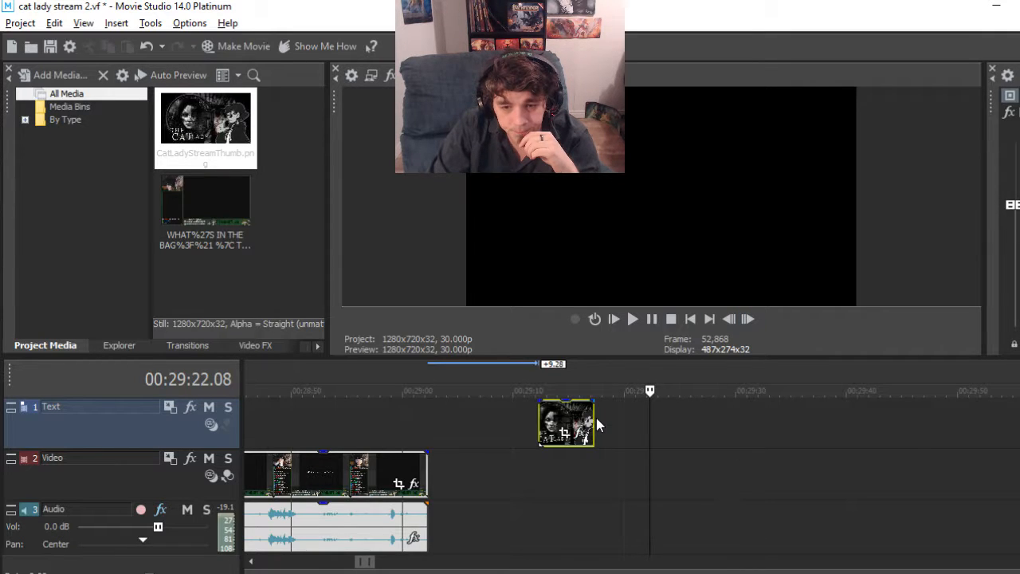
left_click_drag(595, 421, 650, 423)
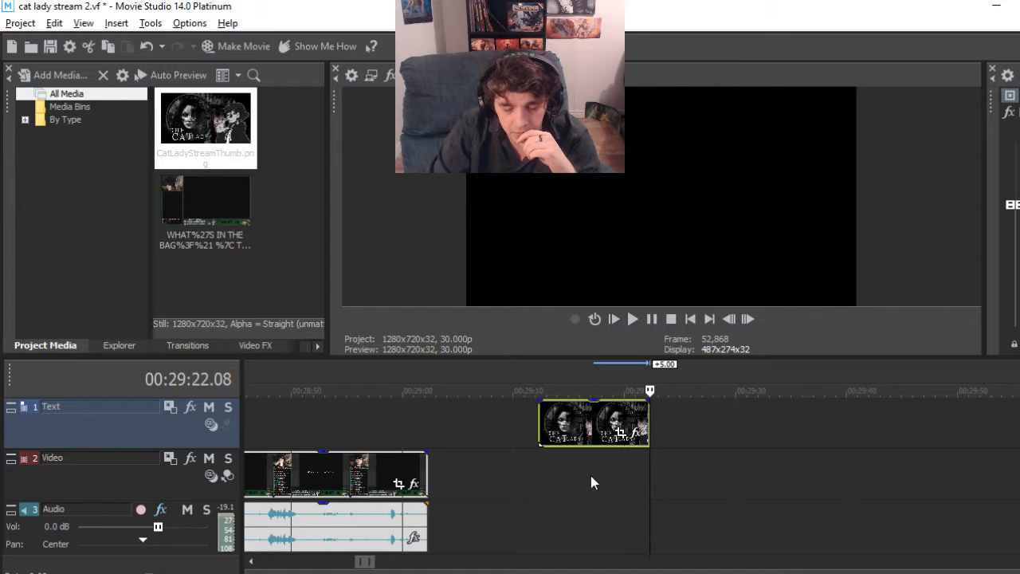
Move the closing thumbnail down to the Video track and place it directly against the first segment's end
scroll(551, 486, "down", 3)
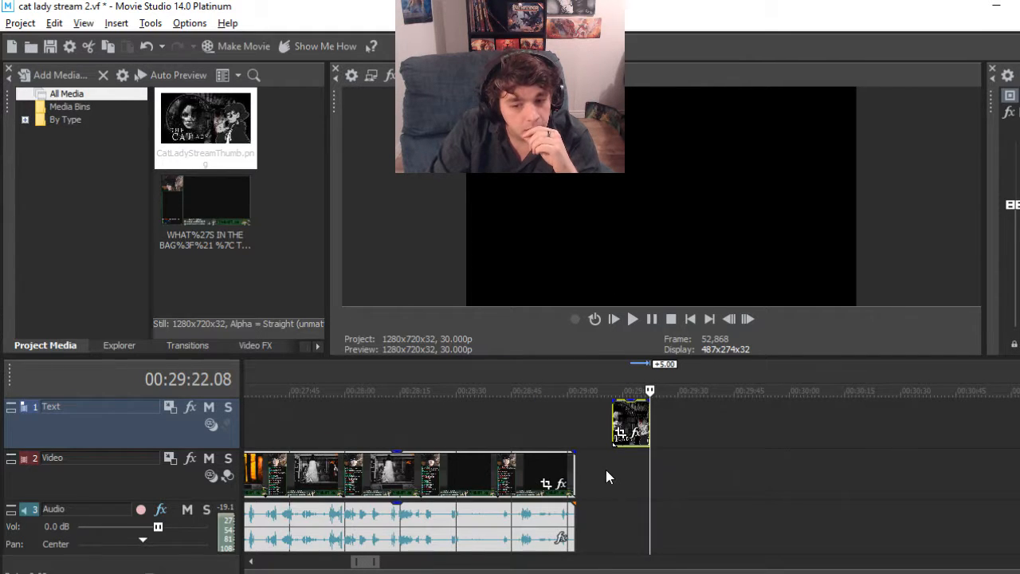
left_click_drag(631, 413, 632, 472)
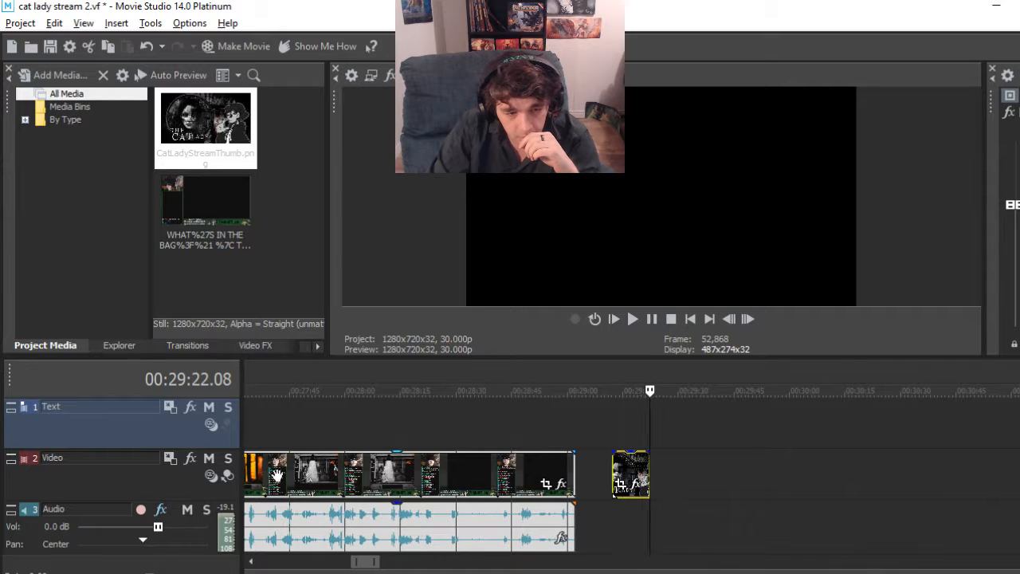
left_click_drag(630, 469, 592, 469)
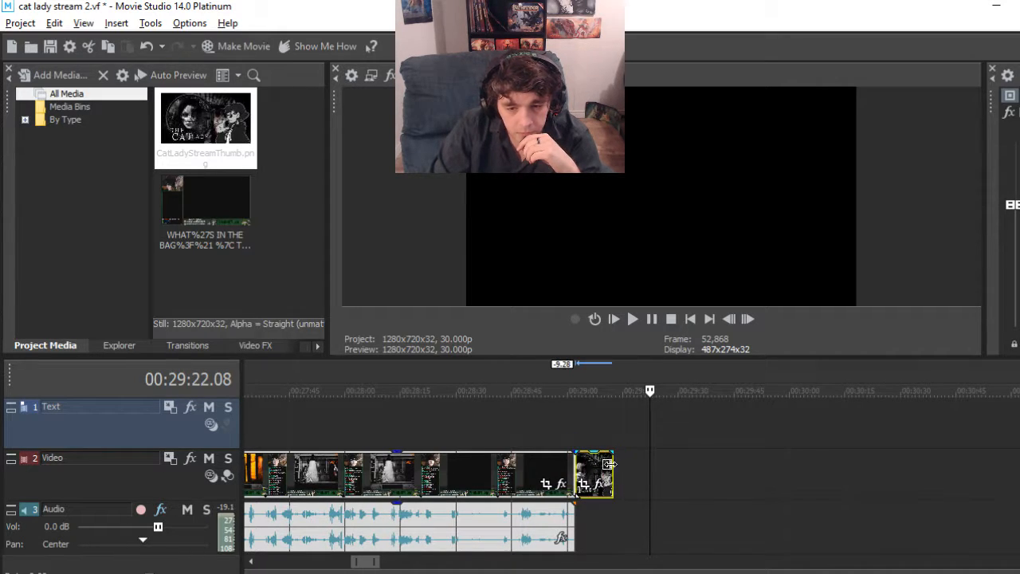
Overlap the closing thumbnail with the first segment's end as a one-second crossfade and fade the segment's audio out over that same second
scroll(566, 478, "up", 4)
left_click(523, 422)
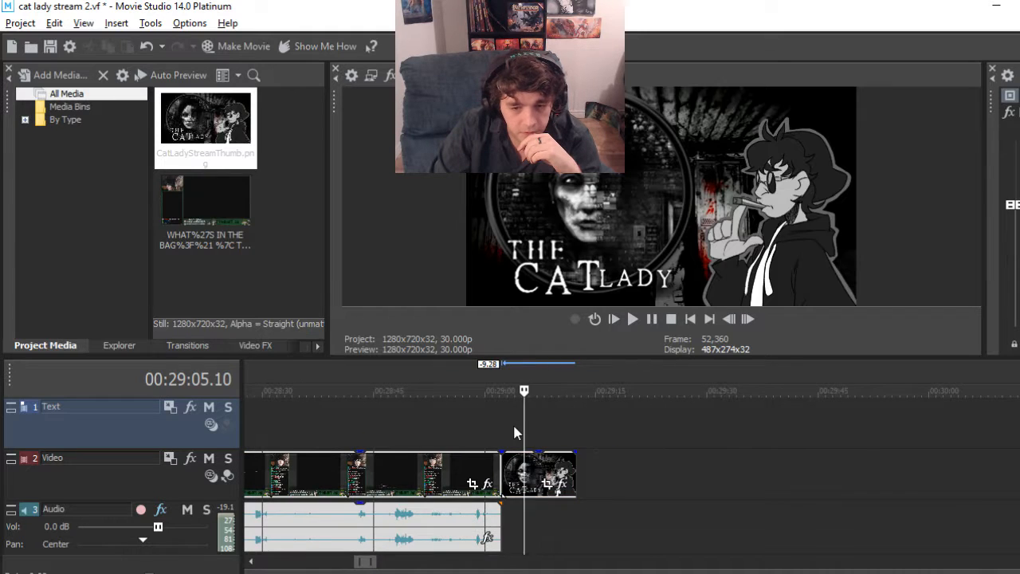
scroll(515, 428, "up", 4)
left_click_drag(564, 469, 476, 500)
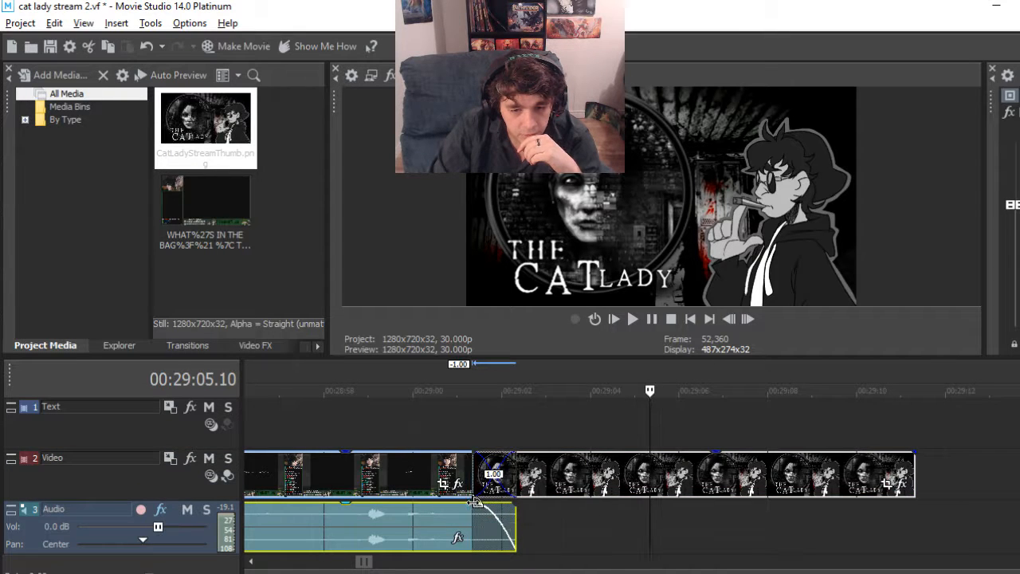
scroll(547, 431, "down", 4)
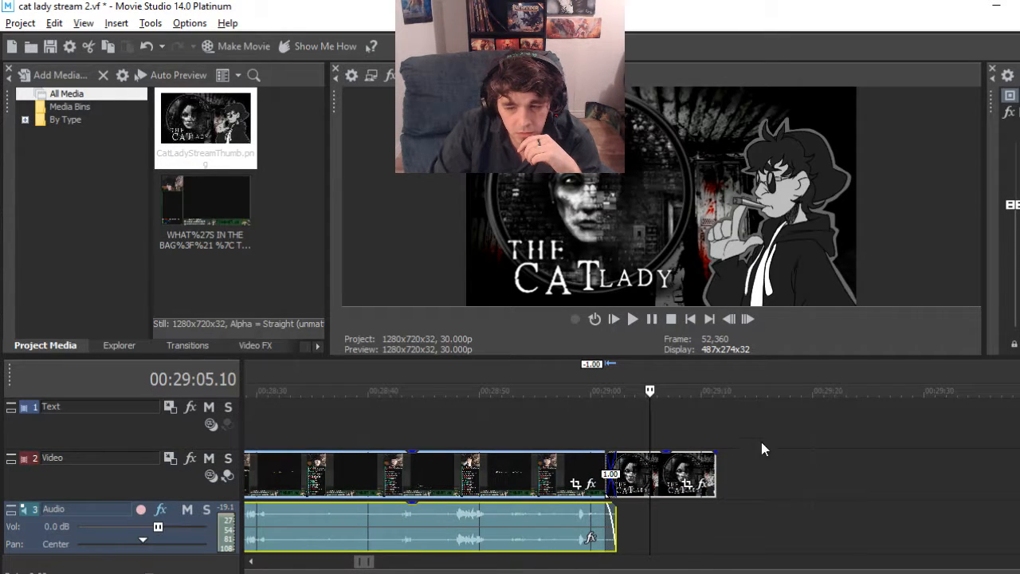
Place the playhead at 00:29:10.10, one second before the closing thumbnail's end, and give the thumbnail a one-second fade-out from there
left_click(712, 420)
scroll(695, 424, "up", 3)
scroll(696, 424, "up", 2)
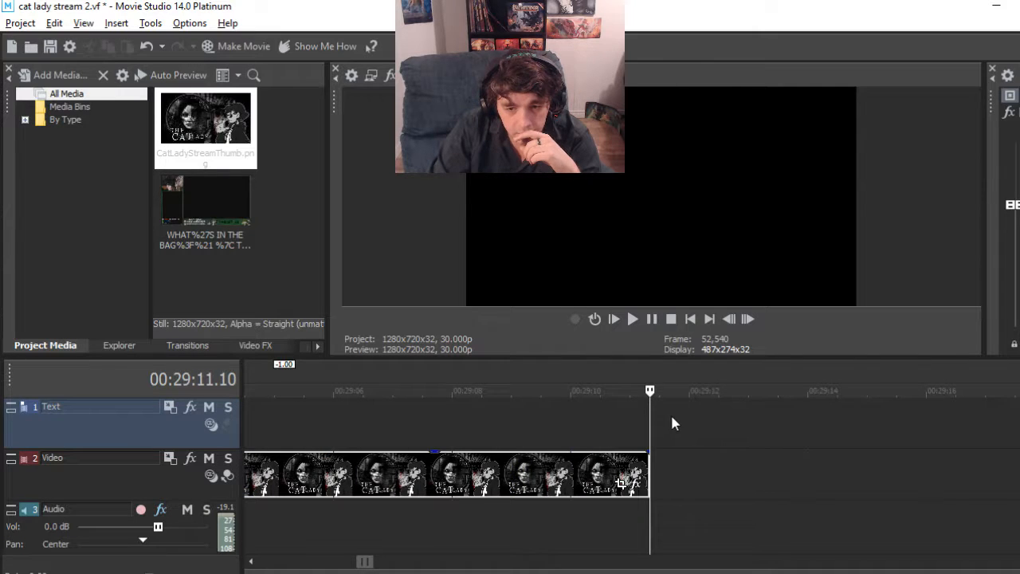
mouse_move(651, 392)
left_mouse_down()
mouse_move(662, 392)
mouse_move(649, 392)
left_mouse_up()
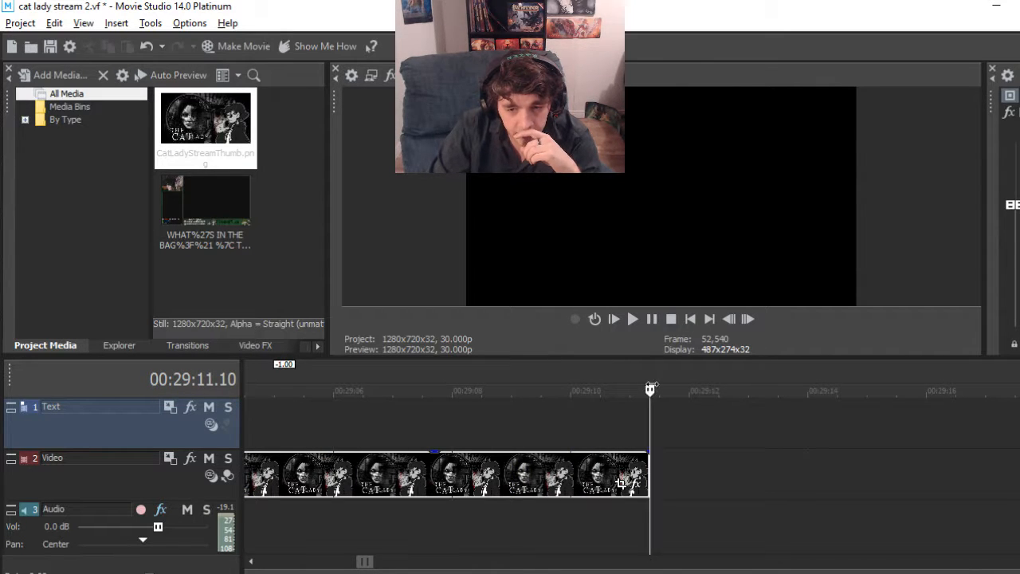
left_click(728, 319)
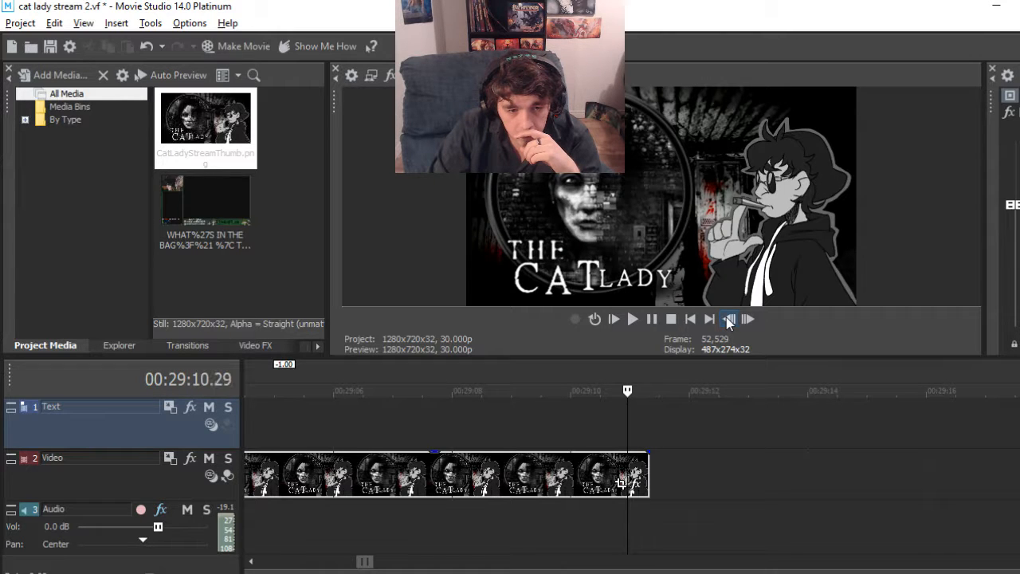
left_click(728, 322)
left_click(729, 321)
left_click(729, 321)
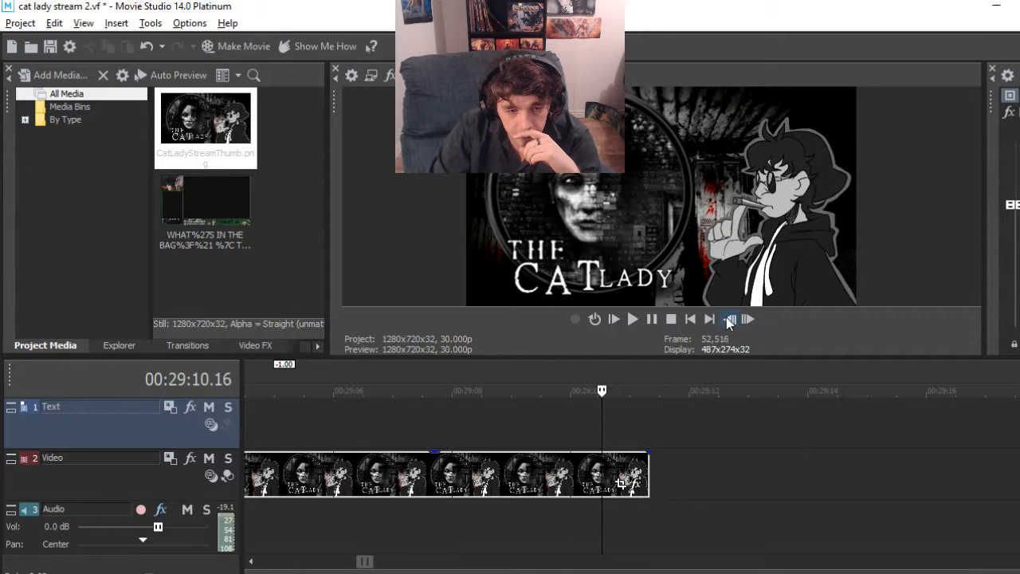
left_click(727, 319)
left_click(727, 320)
left_click(727, 319)
left_click(728, 320)
left_click(728, 320)
left_click(728, 319)
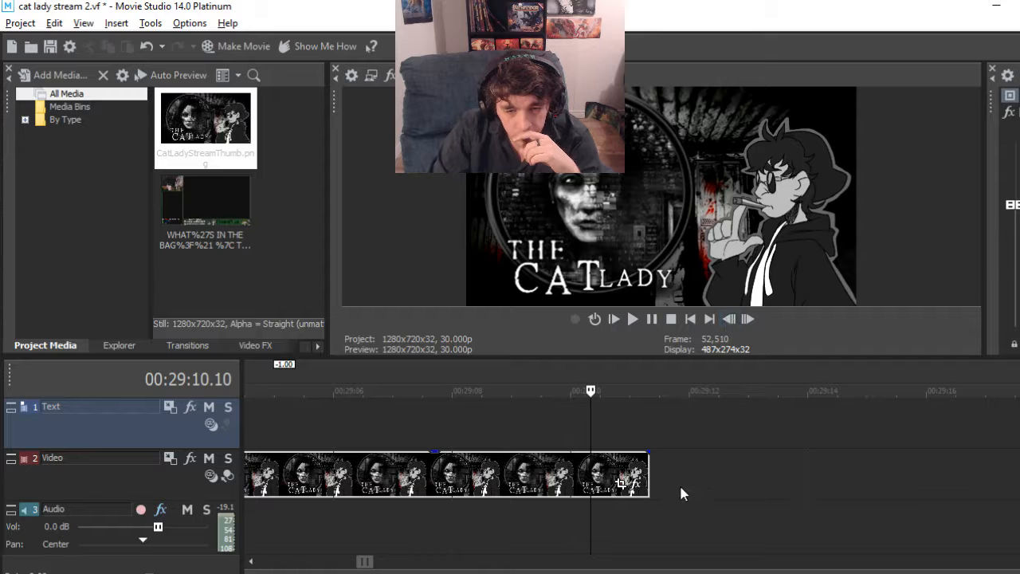
left_click_drag(646, 456, 590, 456)
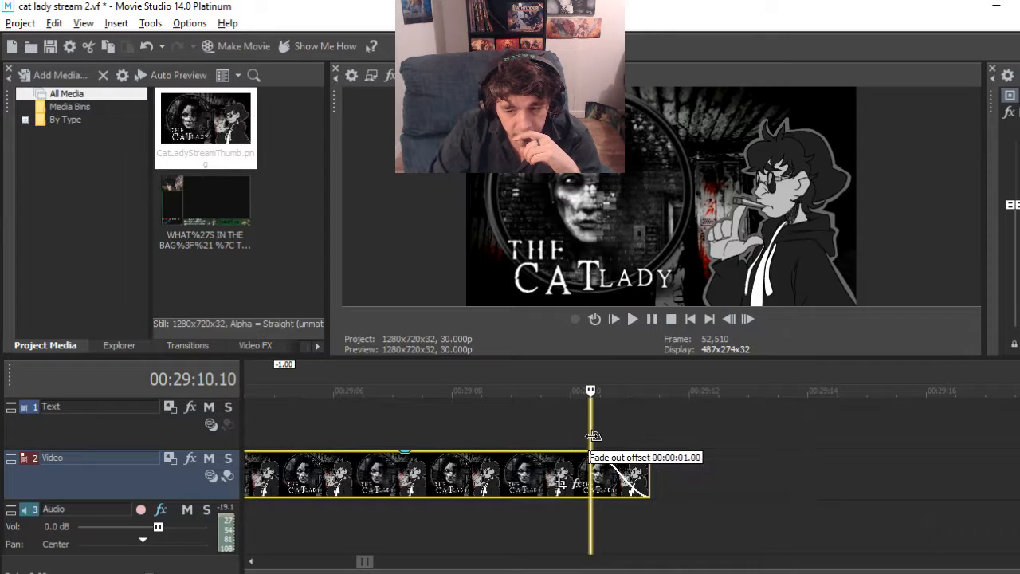
Play back the transition from the first segment into its closing thumbnail, starting at 00:28:57.04
scroll(577, 444, "down", 5)
left_click(577, 421)
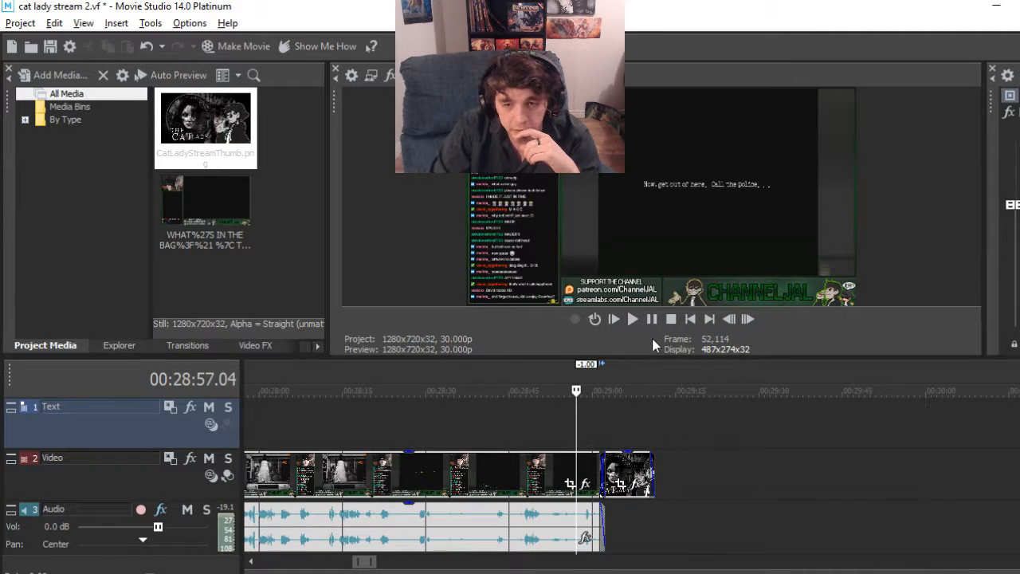
left_click(633, 319)
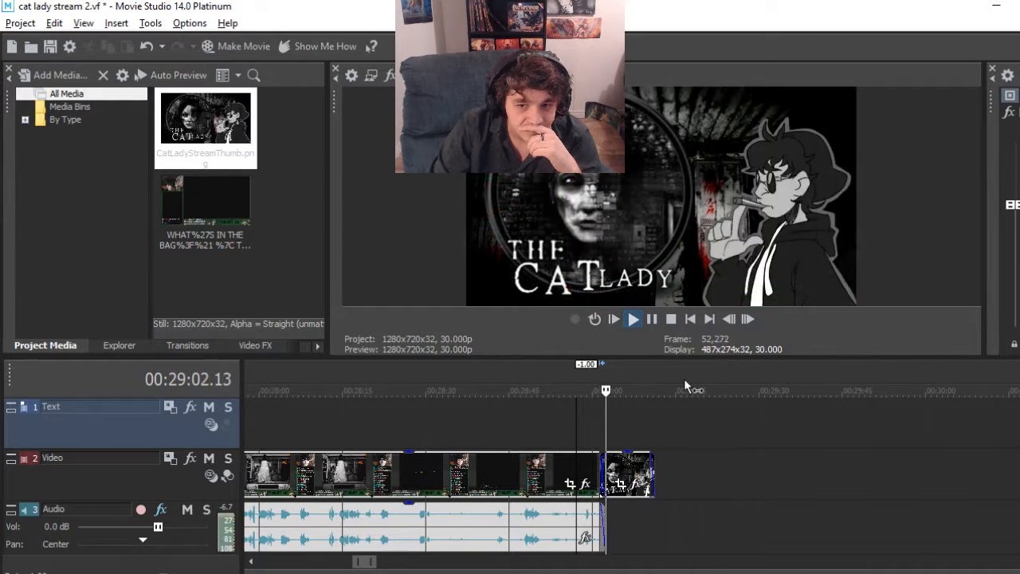
left_click(652, 318)
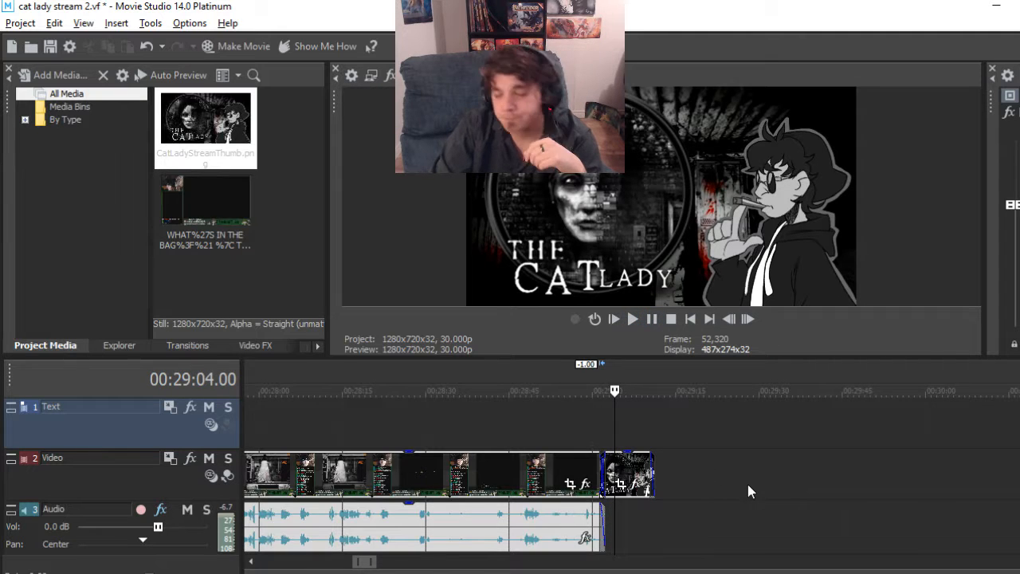
scroll(747, 483, "down", 3)
scroll(749, 478, "down", 2)
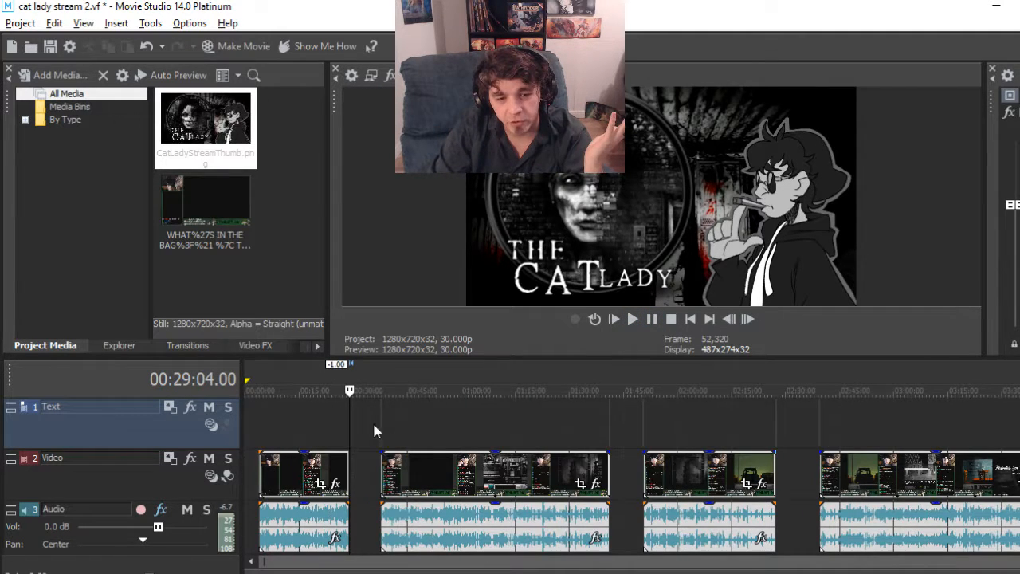
scroll(373, 421, "up", 1)
scroll(430, 414, "down", 3)
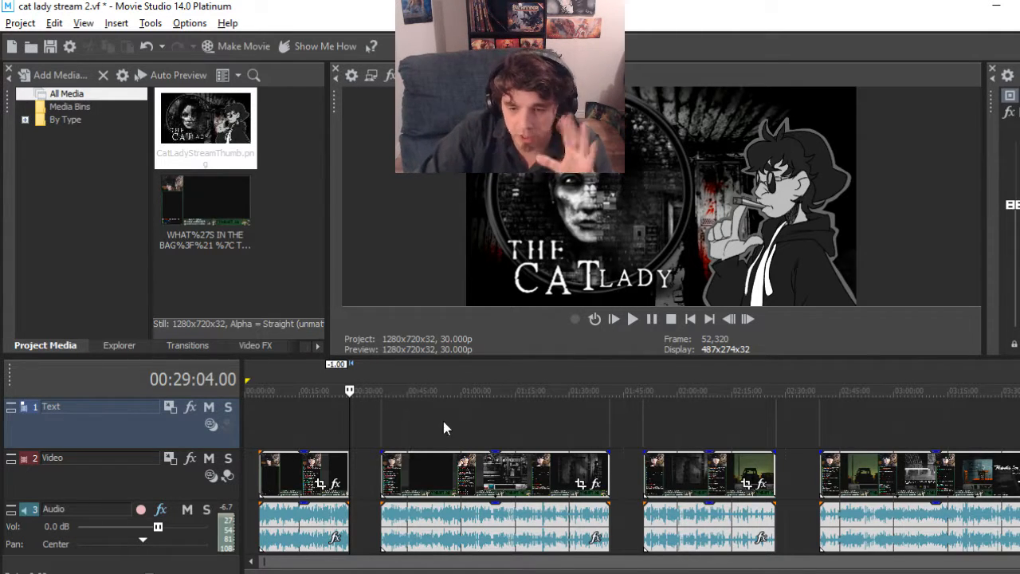
left_click(382, 427)
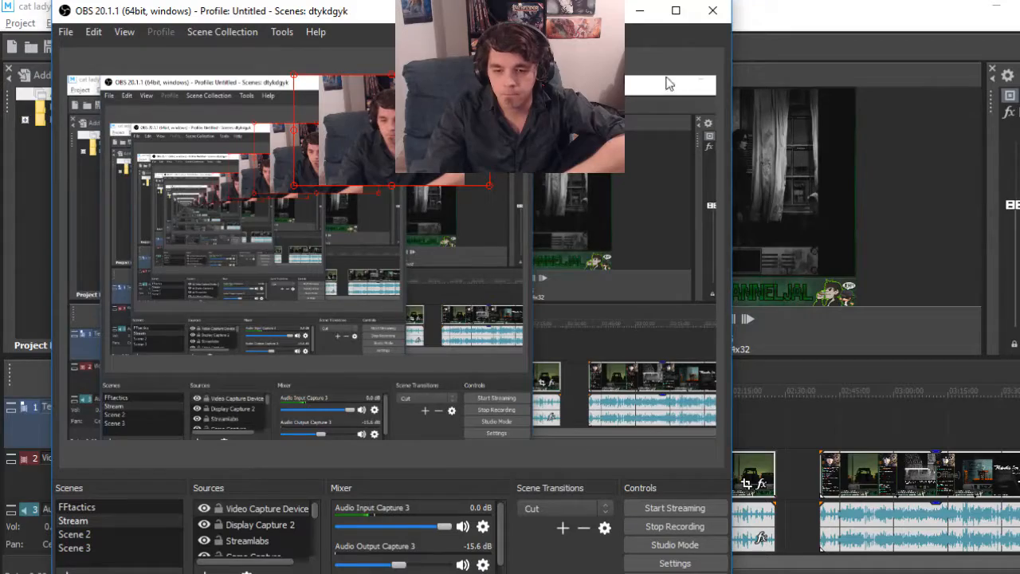
left_click(638, 11)
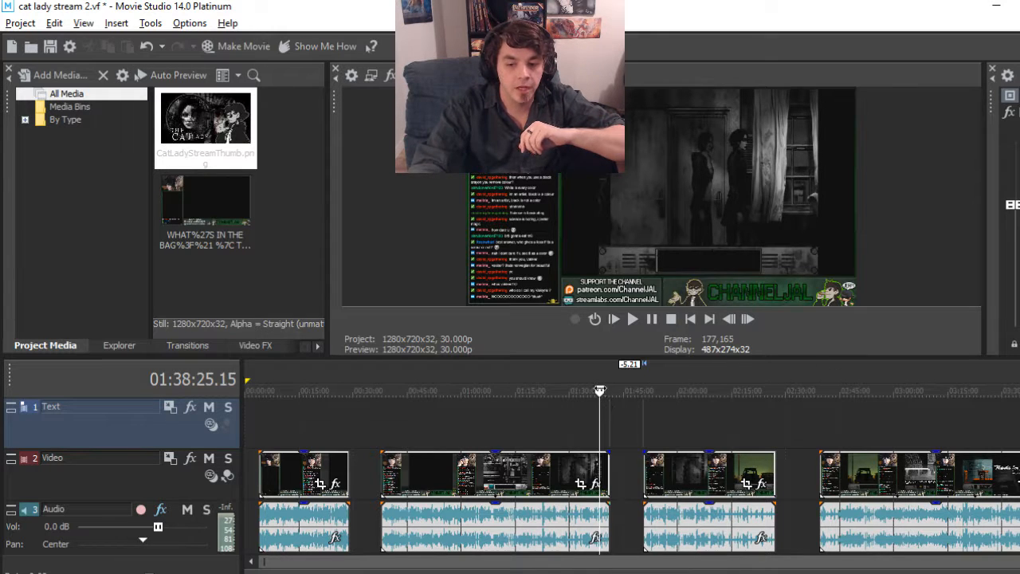
Examine the opening thumbnail and its transition at the start of the second segment, at 00:37:48.29
left_click(444, 391)
left_click_drag(446, 396, 384, 403)
scroll(395, 411, "up", 12)
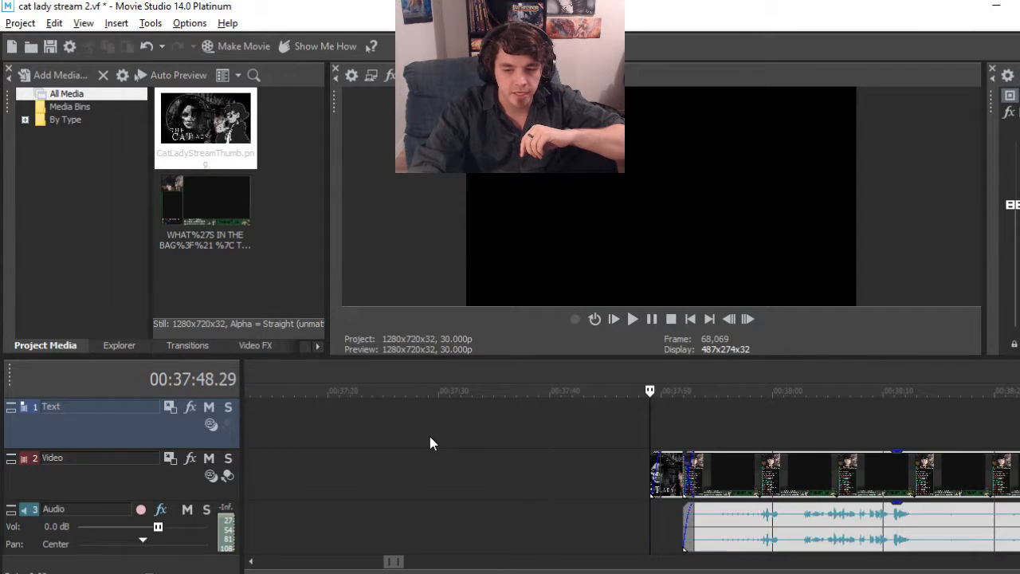
scroll(638, 414, "down", 12)
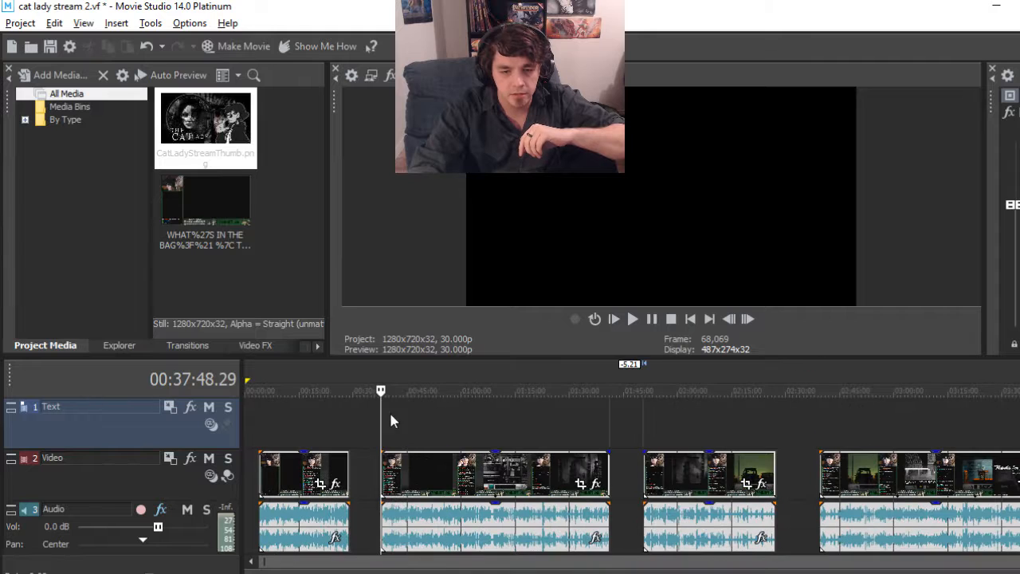
left_click(352, 413)
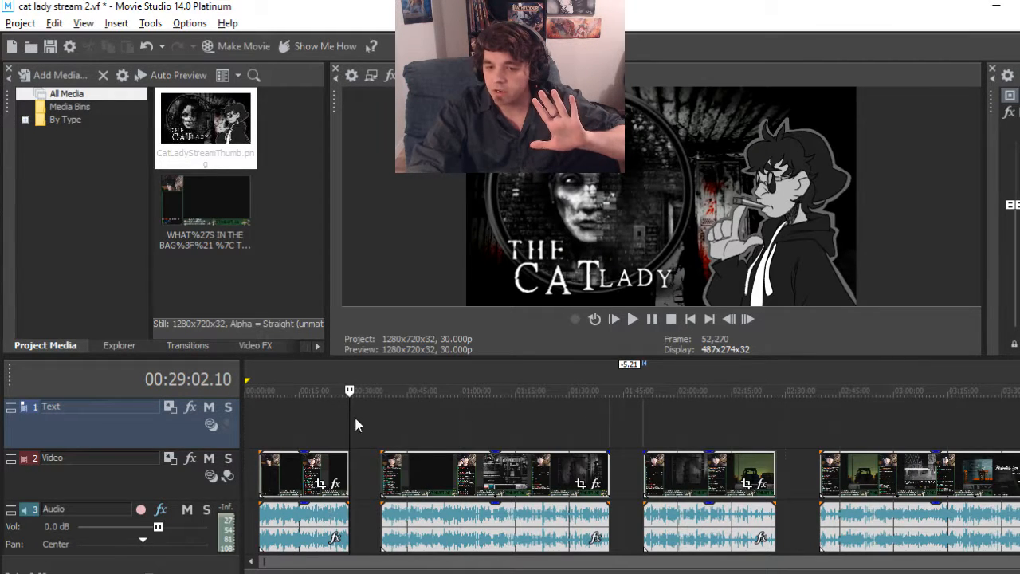
Move the closing thumbnail on the Text track about three seconds later, away from the second segment's end
left_click_drag(369, 398, 628, 397)
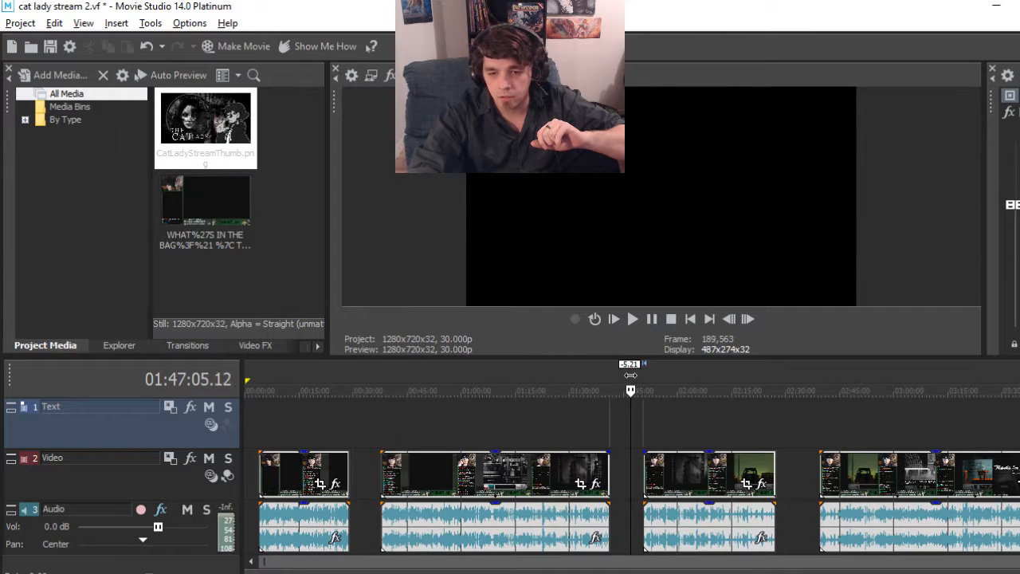
scroll(624, 397, "up", 8)
scroll(624, 394, "up", 3)
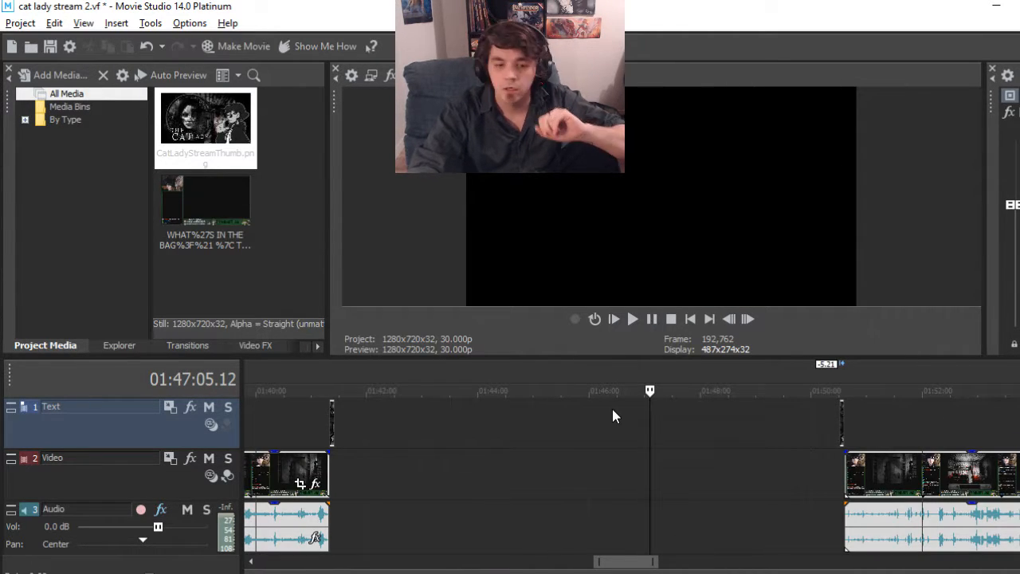
left_click(317, 413)
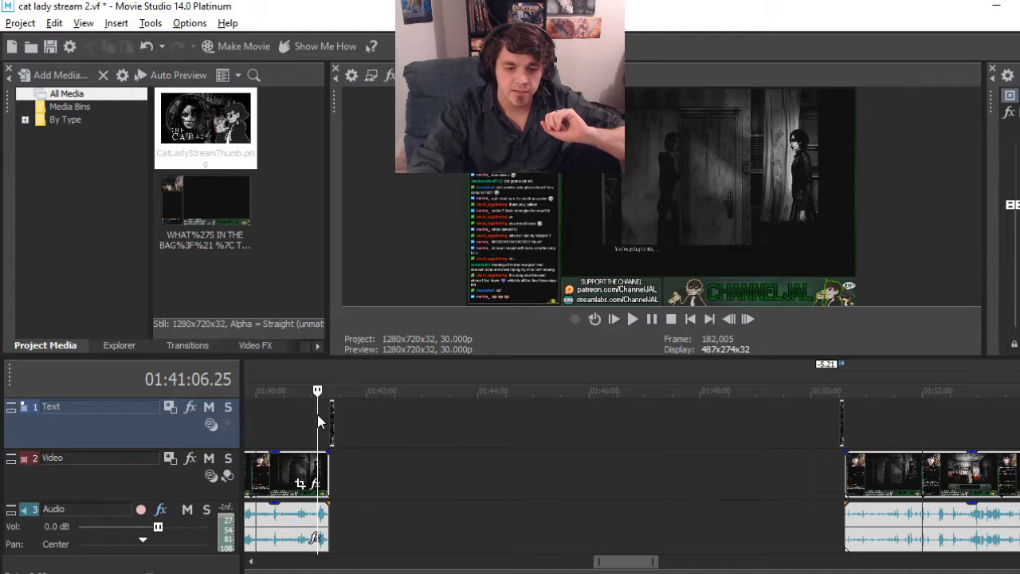
scroll(329, 425, "up", 4)
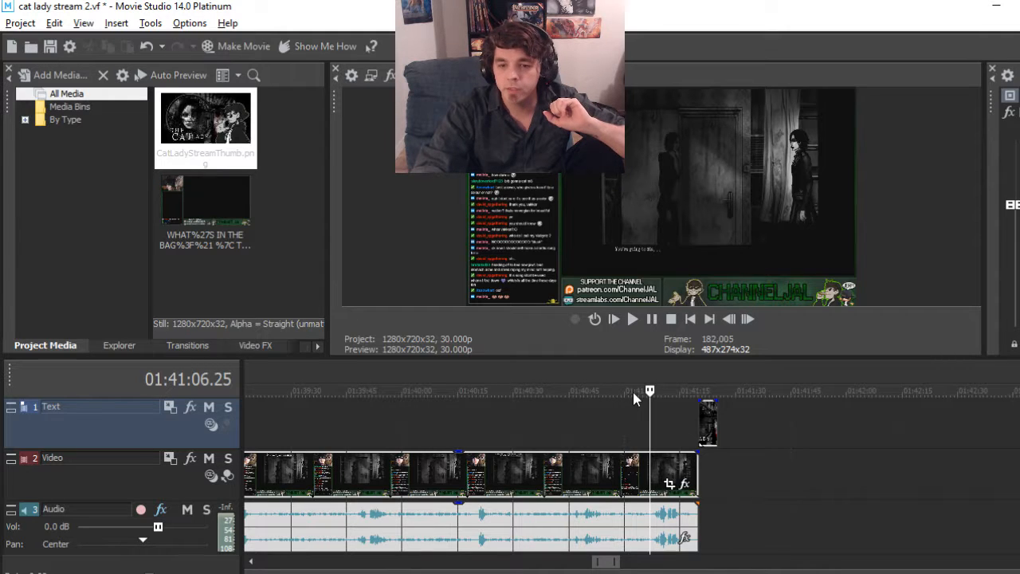
left_click_drag(648, 390, 671, 392)
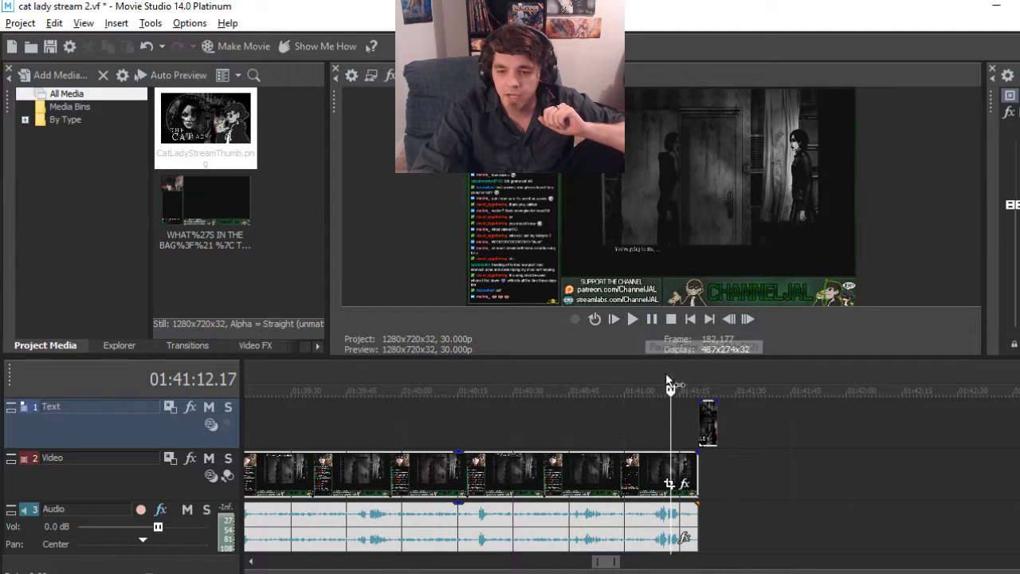
left_click_drag(707, 417, 717, 417)
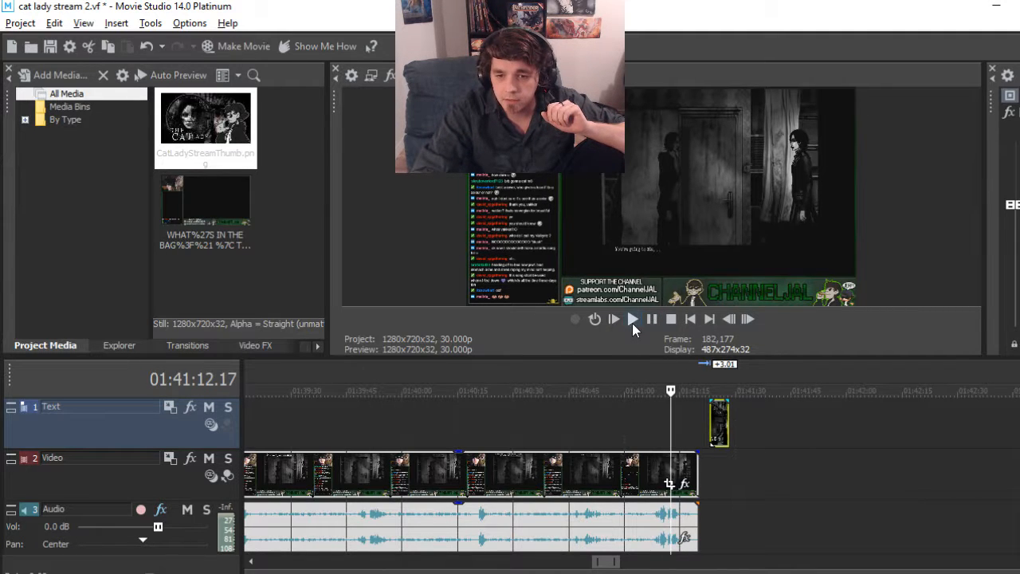
Play the second segment's last seconds from 01:41:12.17 and again from 01:41:14.02 to judge where it should end
left_click(632, 320)
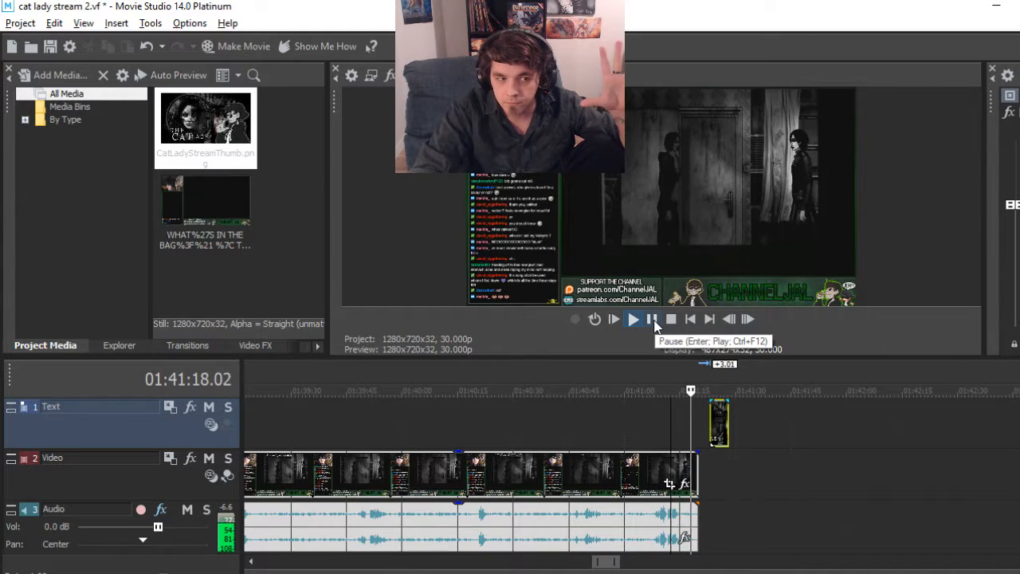
left_click(653, 319)
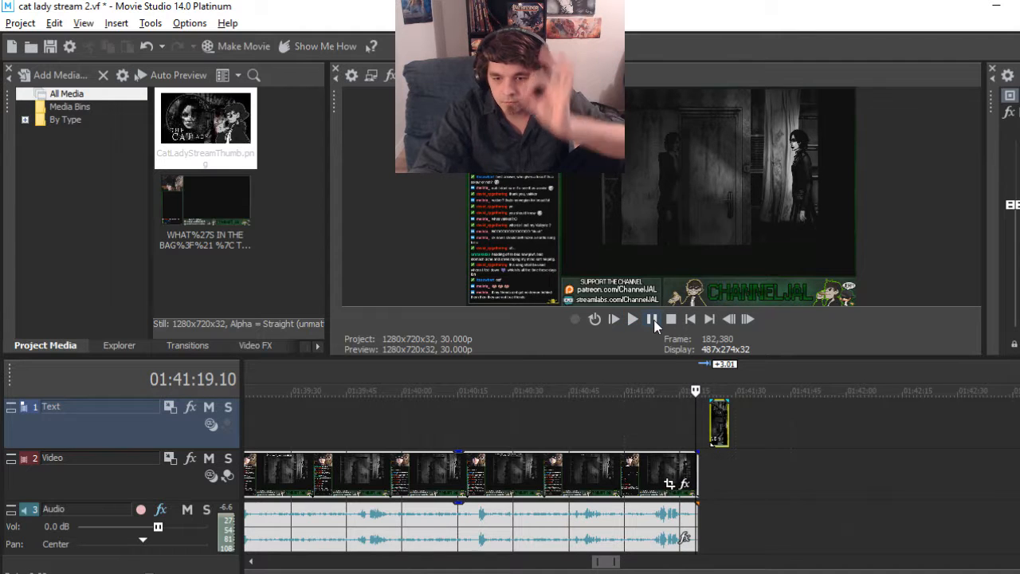
left_click(654, 319)
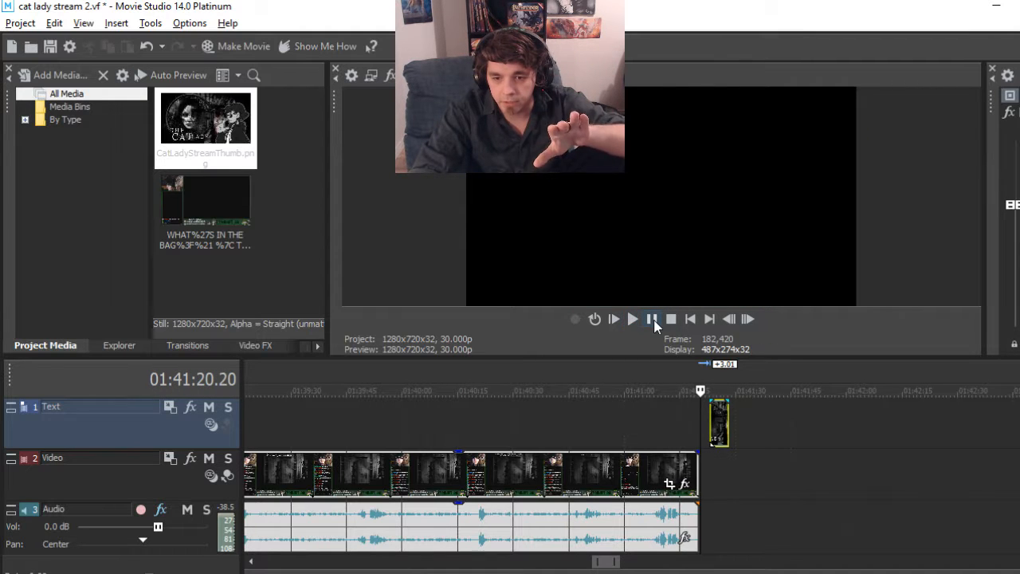
left_click(687, 424)
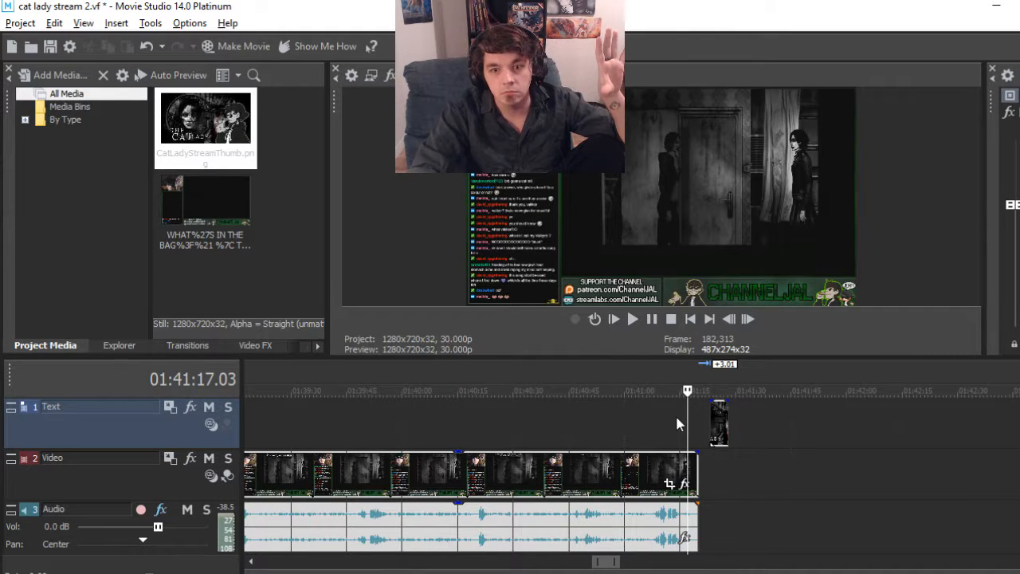
left_click(676, 423)
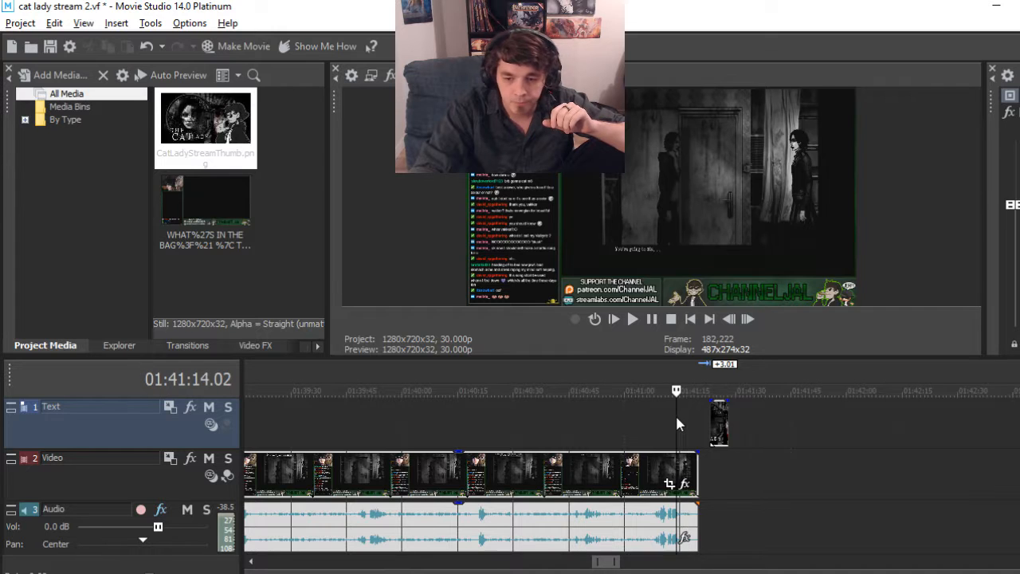
left_click(636, 316)
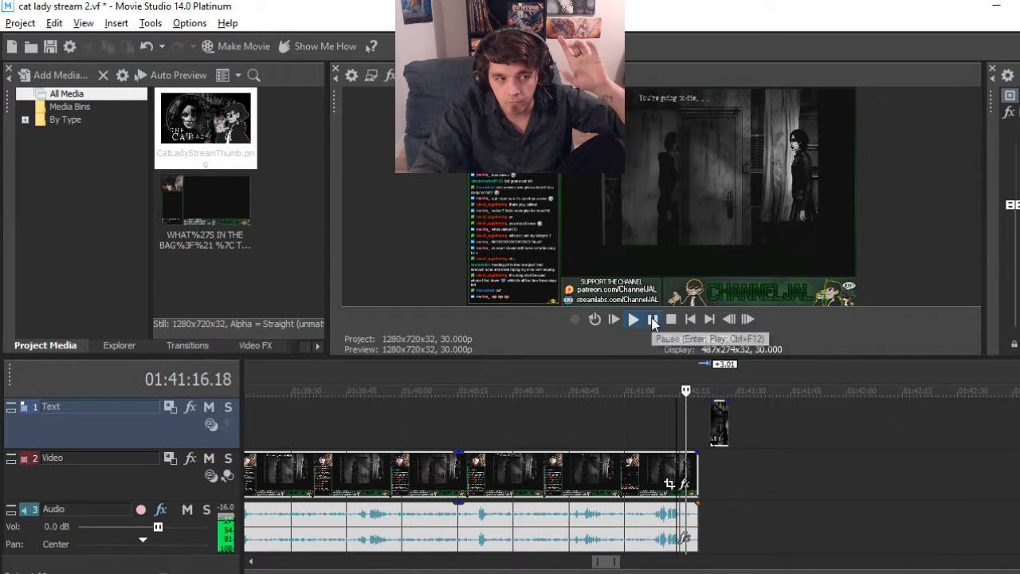
left_click(652, 319)
Play the second segment's ending at close zoom from 01:41:16.19 and place the playhead at 01:41:17.01
scroll(678, 419, "up", 6)
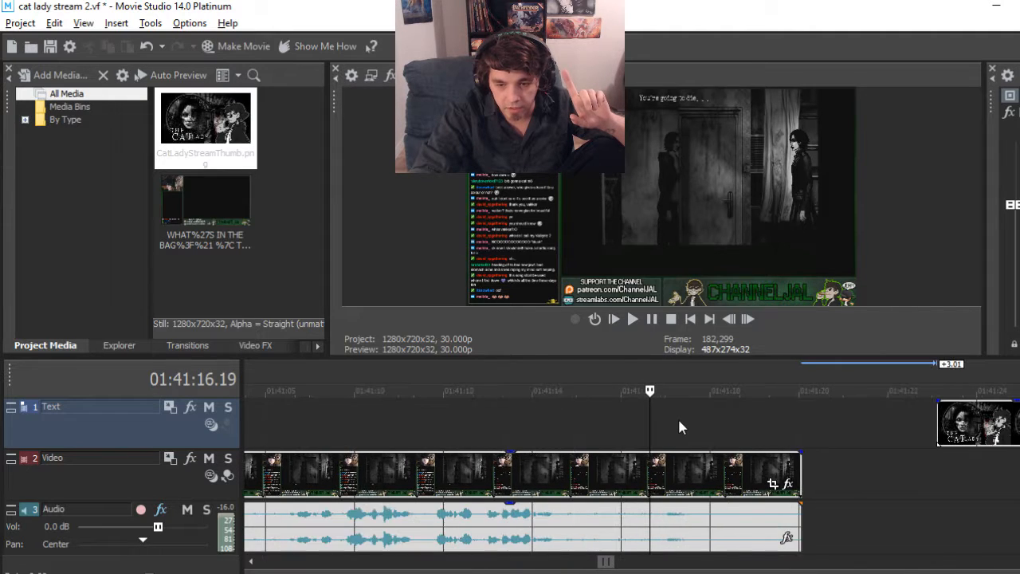
left_click(640, 319)
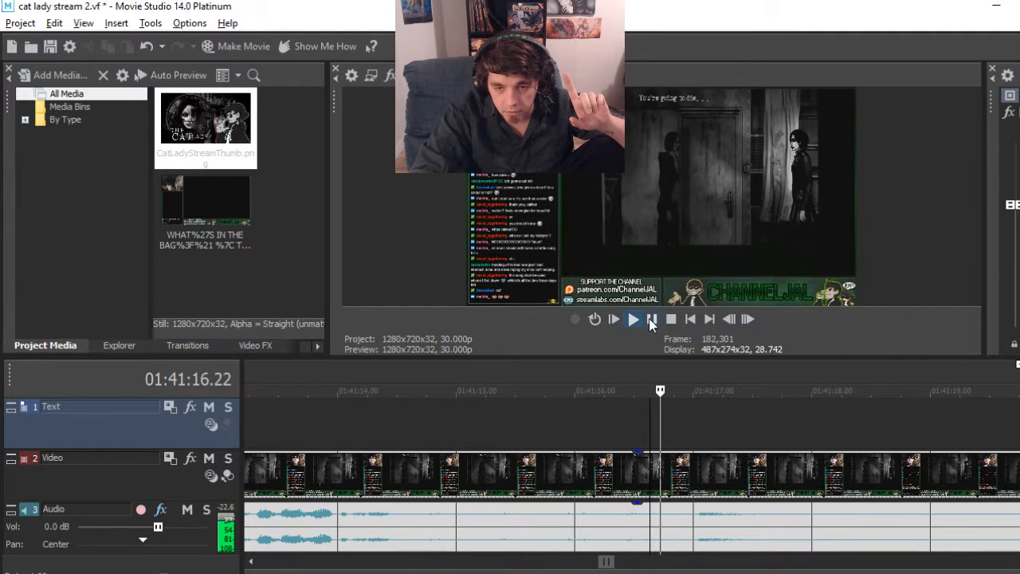
left_click(652, 320)
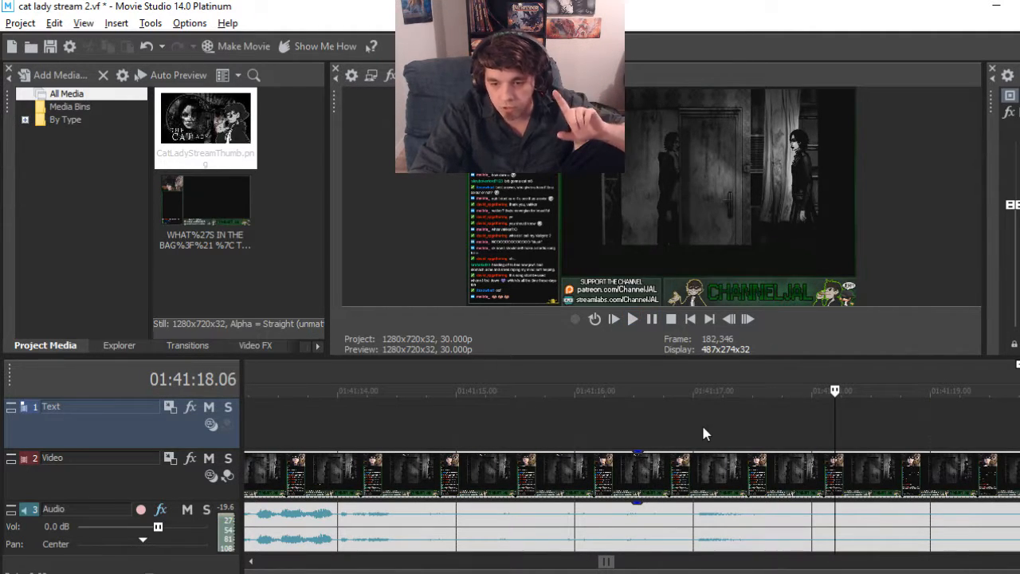
left_click(697, 420)
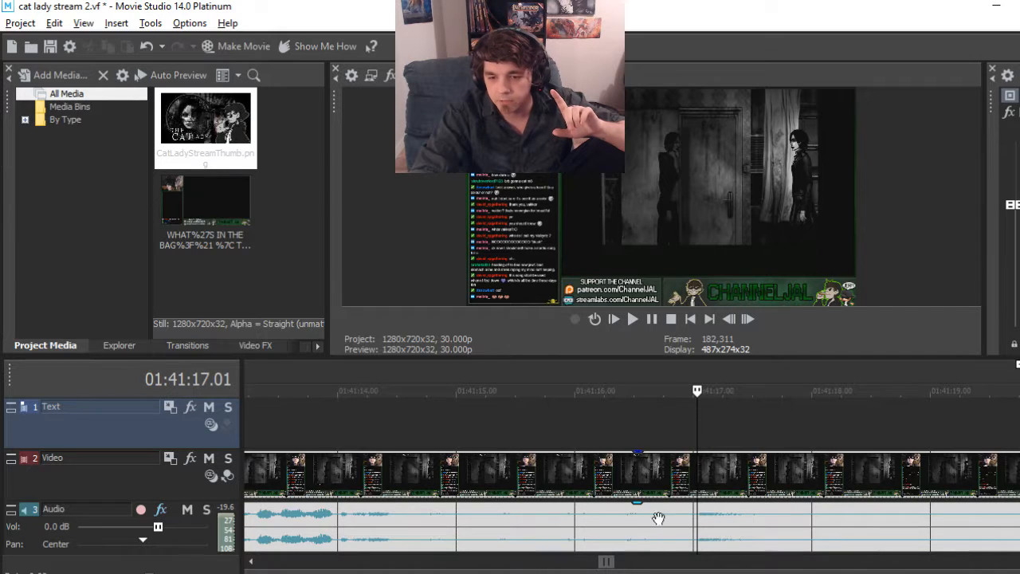
Move the closing thumbnail on the Text track earlier, starting about one second after the playhead at 01:41:17.01
scroll(725, 478, "up", 3)
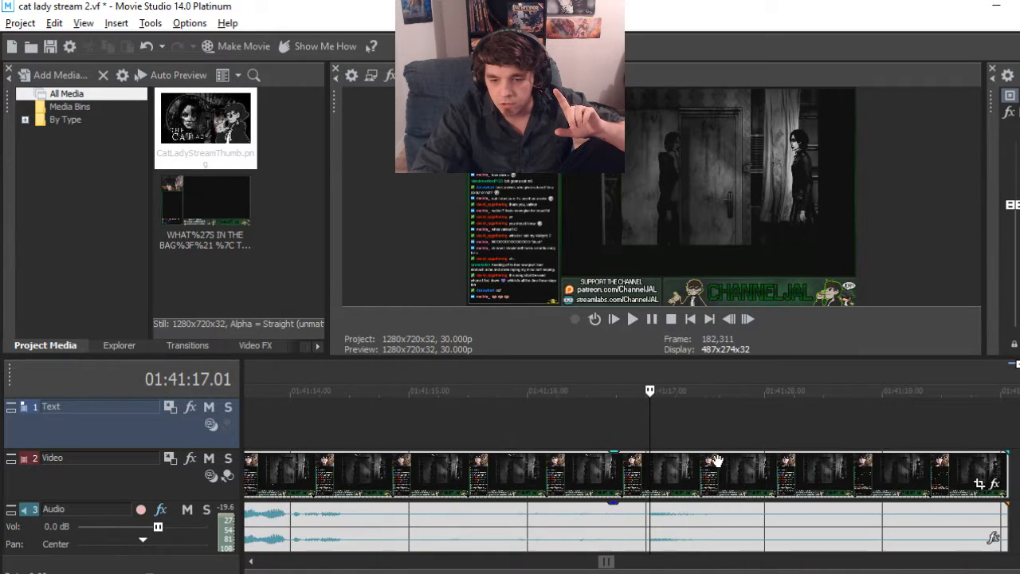
left_click(750, 319)
left_click(750, 319)
left_click(734, 318)
left_click(734, 319)
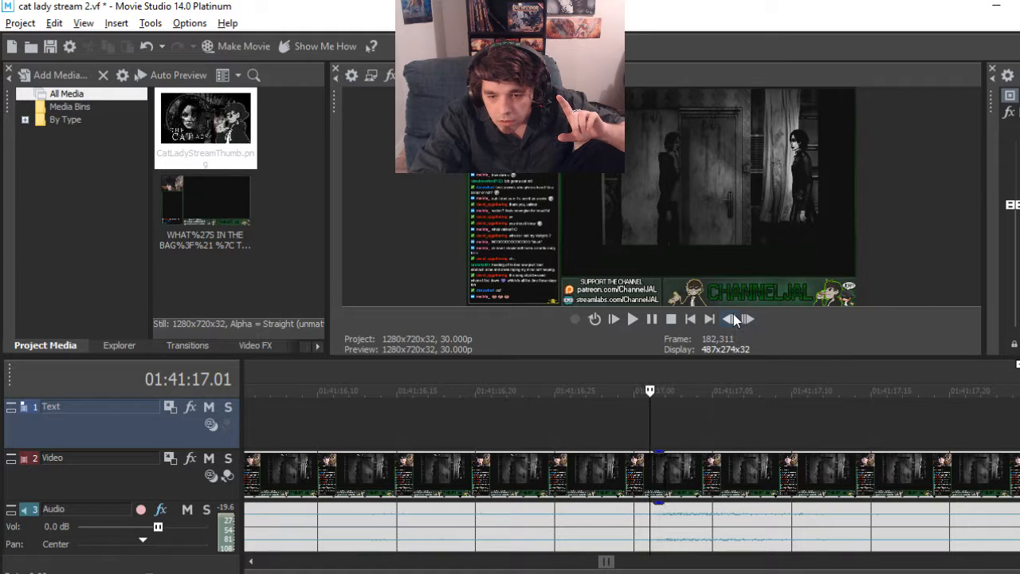
scroll(771, 398, "down", 6)
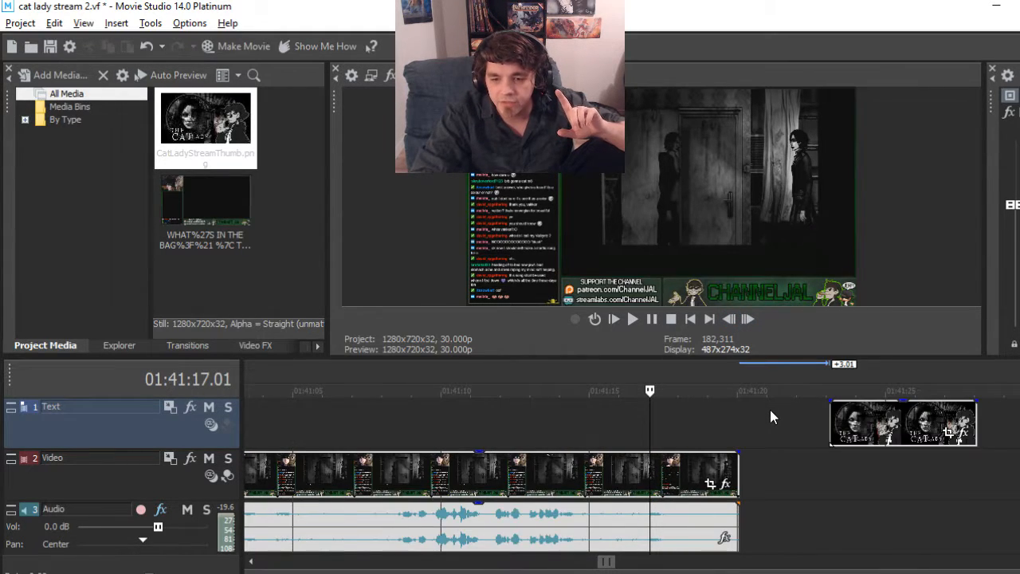
scroll(770, 409, "down", 2)
left_click_drag(778, 407, 706, 430)
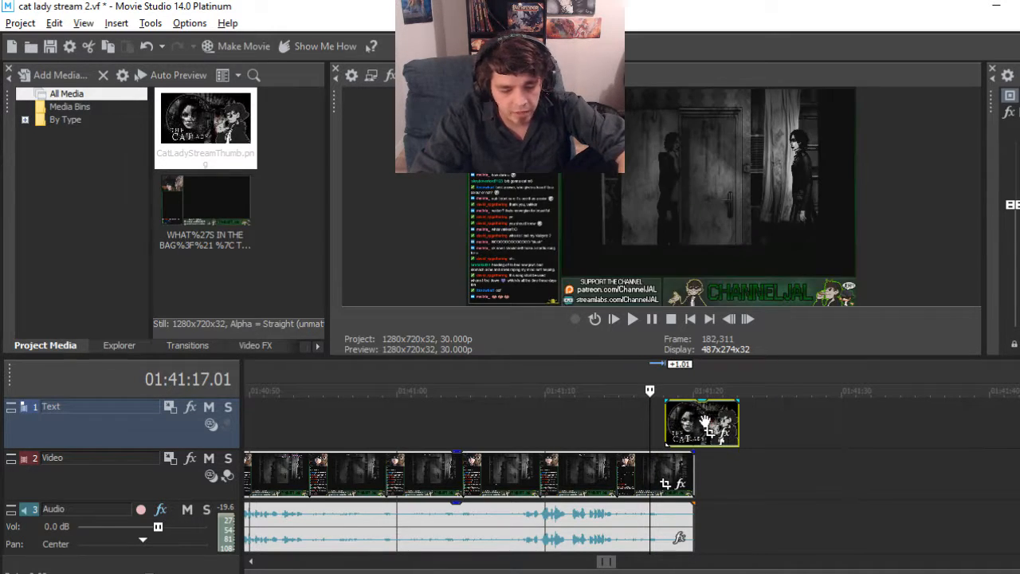
Split the video and audio clips at 01:41:17.01, where the second segment should end
left_click(653, 461)
scroll(656, 458, "up", 8)
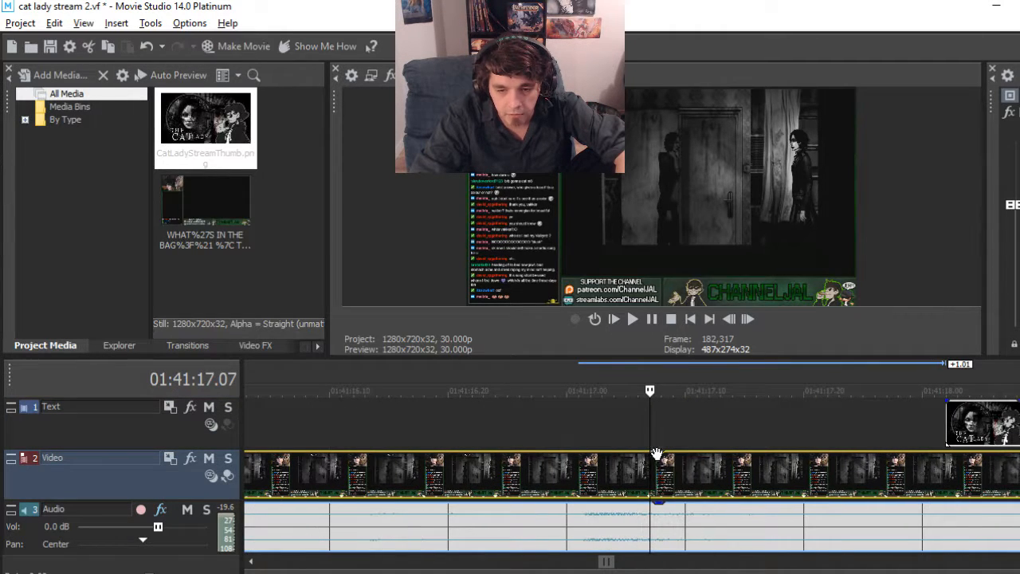
left_click(730, 319)
left_click(730, 319)
left_click(730, 319)
left_click(730, 319)
left_click(730, 319)
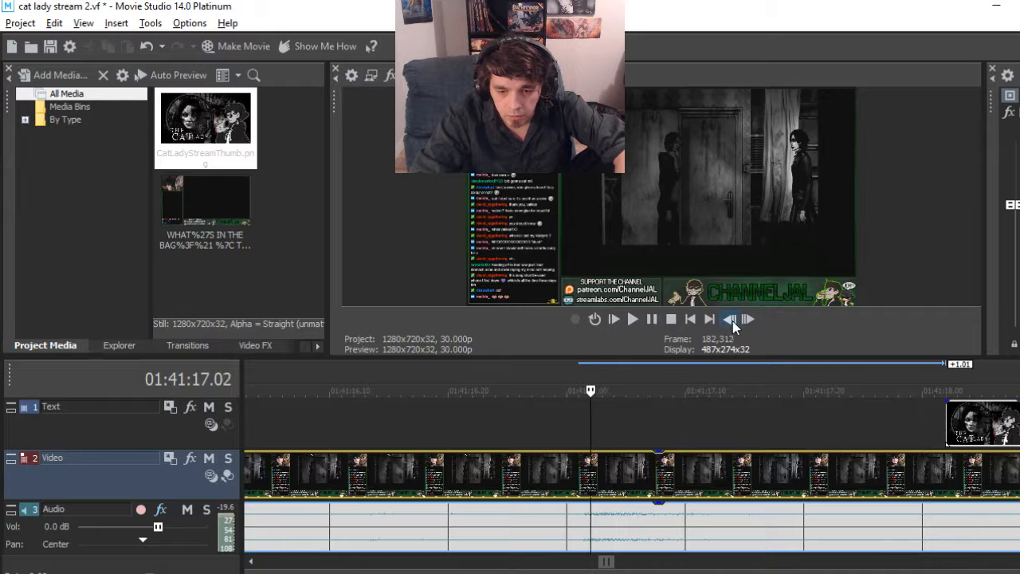
left_click(730, 319)
key("s")
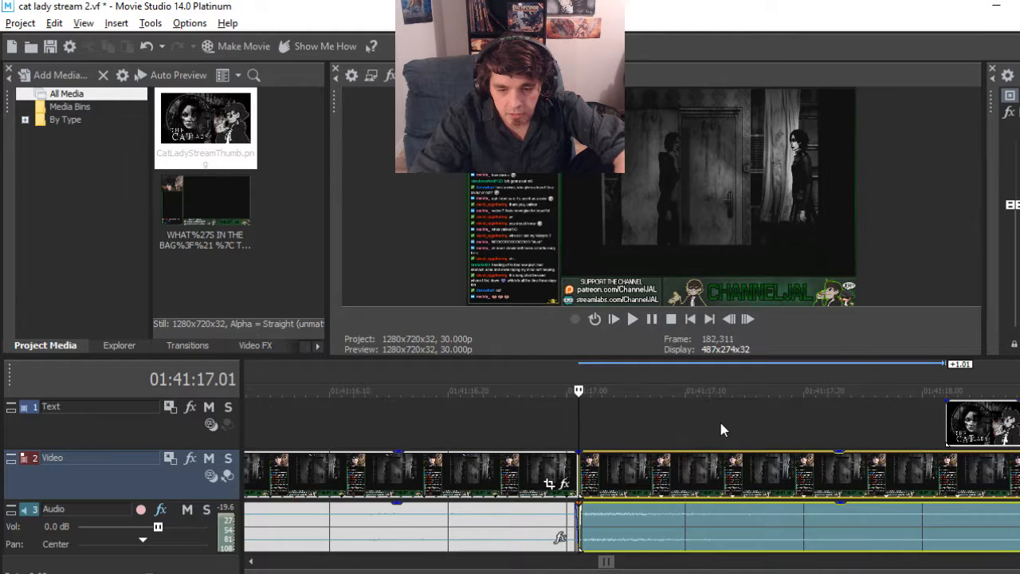
Lower the opacity of the leftover video piece after the split to zero, turning its picture black
scroll(719, 418, "down", 8)
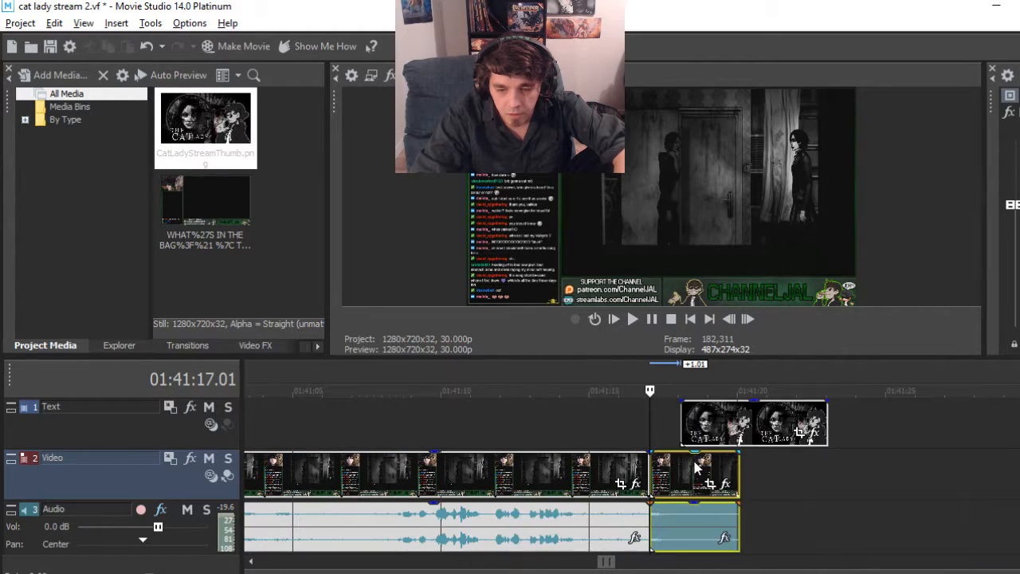
scroll(699, 465, "up", 5)
left_click(743, 483)
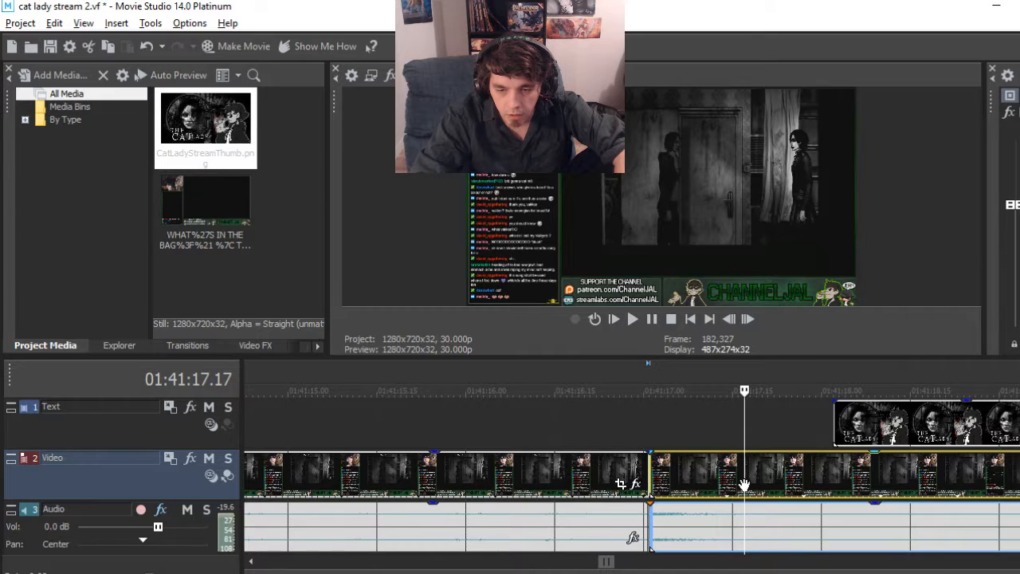
scroll(818, 486, "down", 3)
left_click_drag(770, 460, 784, 510)
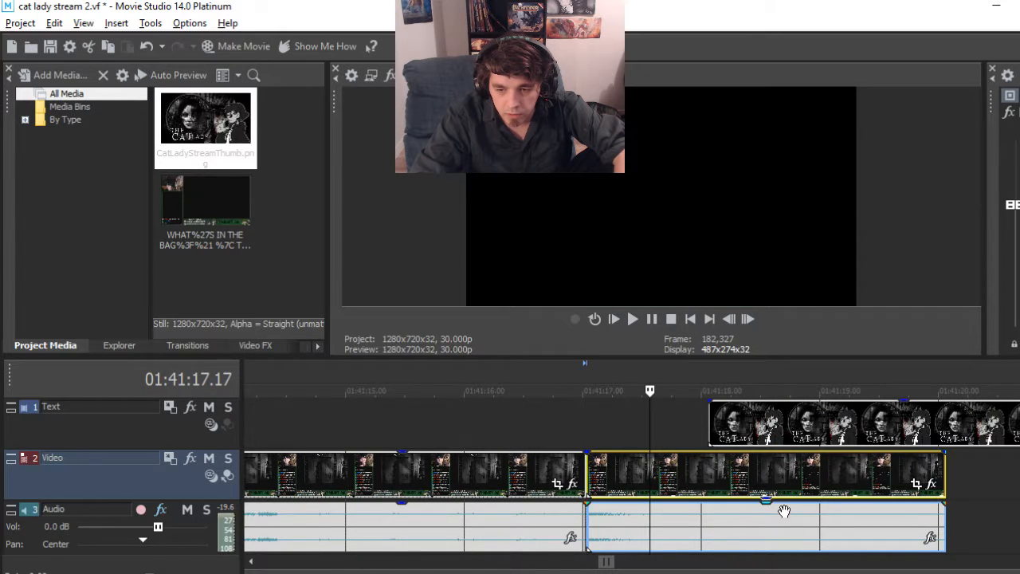
Move the closing thumbnail on the Text track so it starts exactly at the split, 01:41:17.01
scroll(654, 439, "down", 1)
scroll(655, 440, "down", 3)
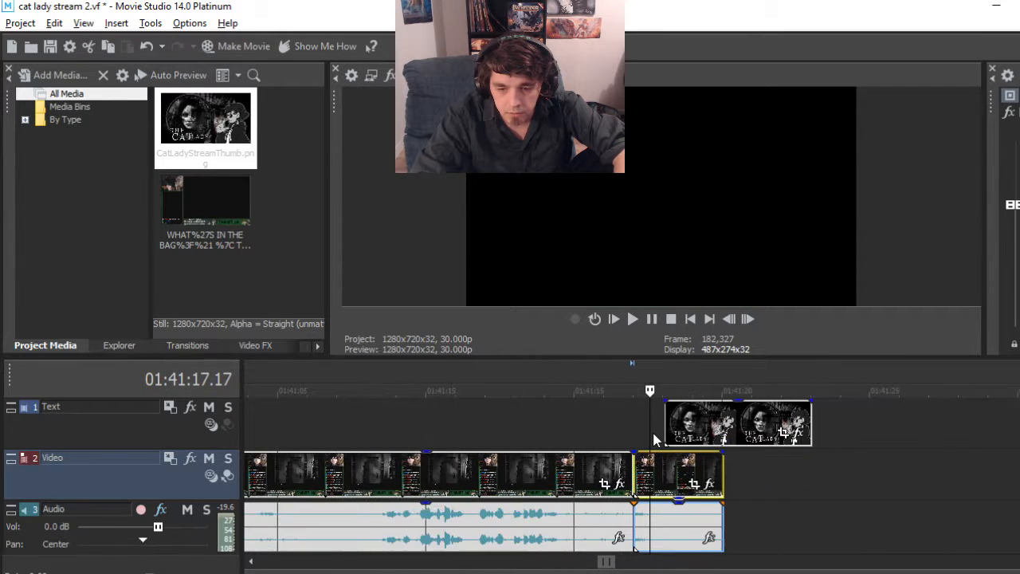
left_click_drag(711, 428, 690, 428)
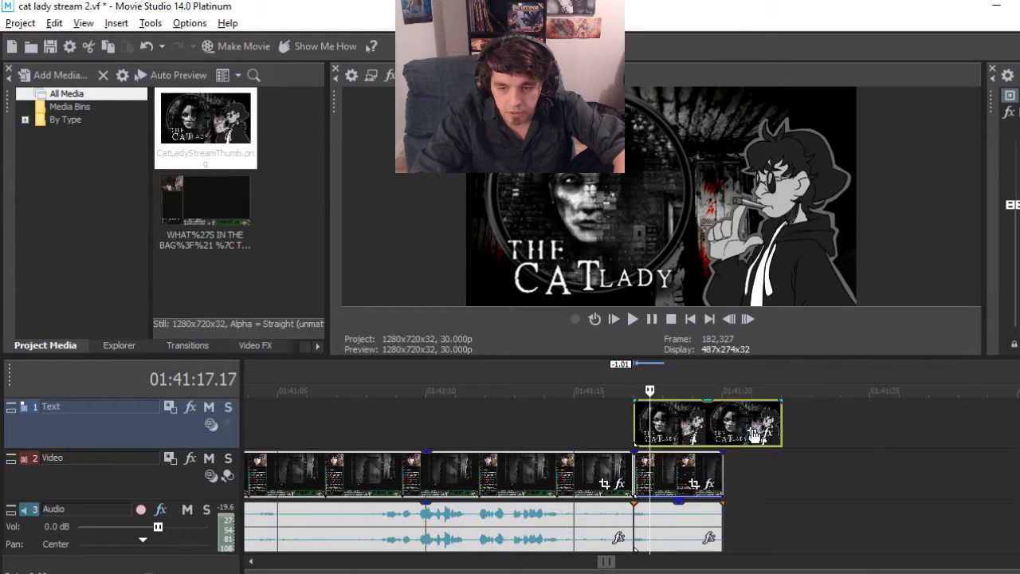
Extend the closing thumbnail's end to 01:41:27.01 and give it a one-second fade-out starting at 01:41:26.01
left_click_drag(650, 391, 634, 391)
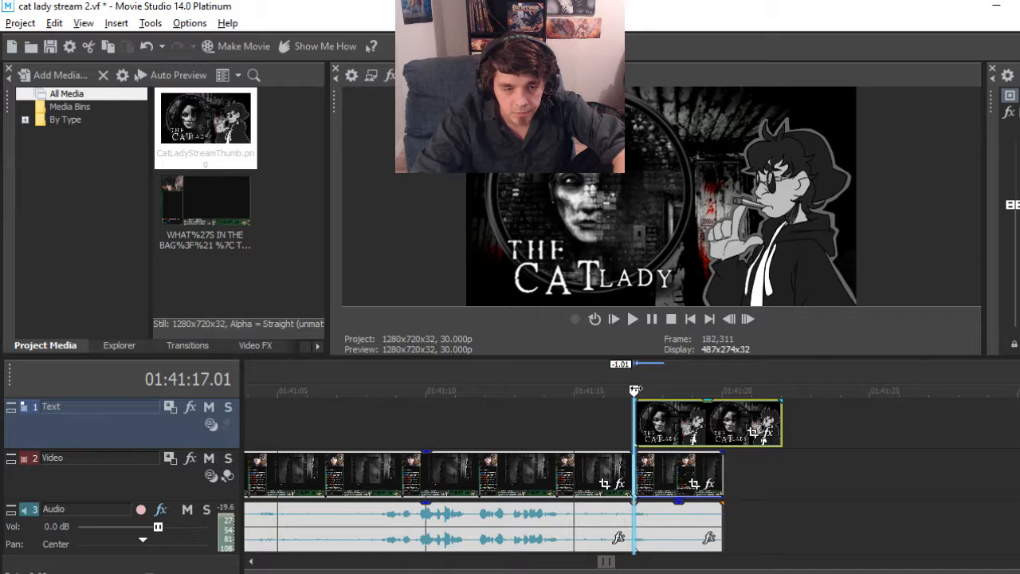
left_click_drag(635, 391, 938, 410)
left_click(734, 320)
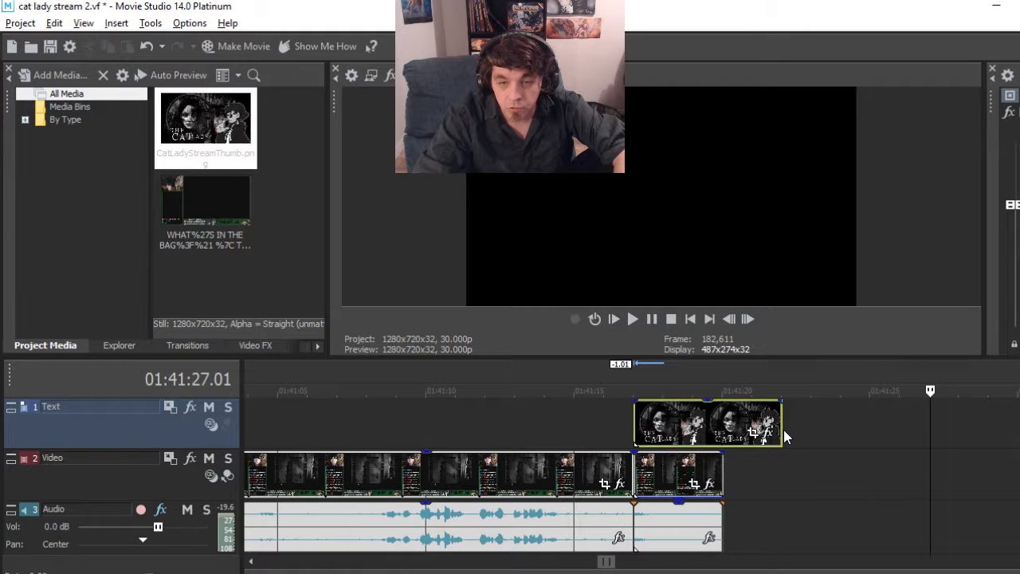
left_click_drag(781, 430, 924, 441)
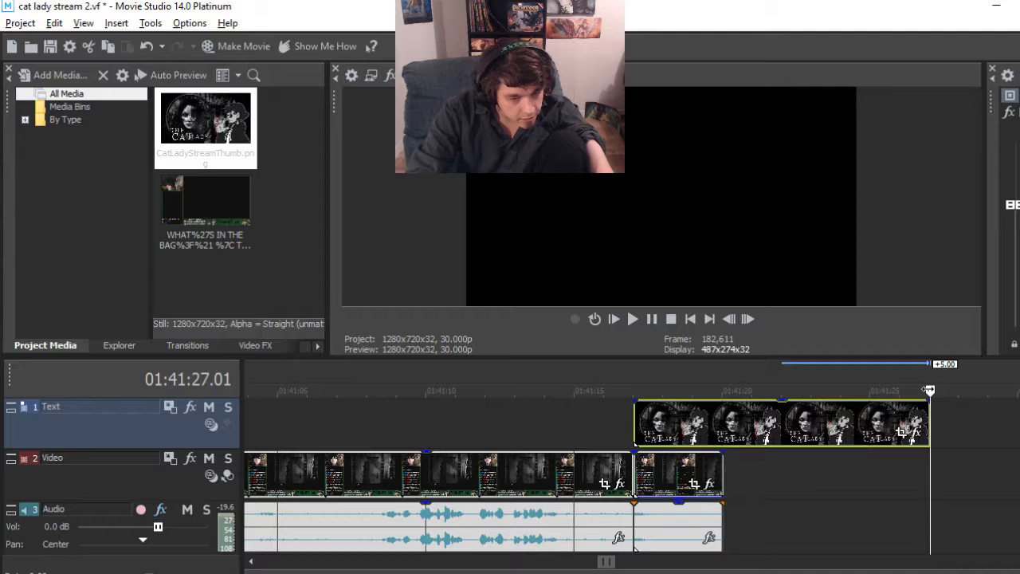
left_click(730, 325)
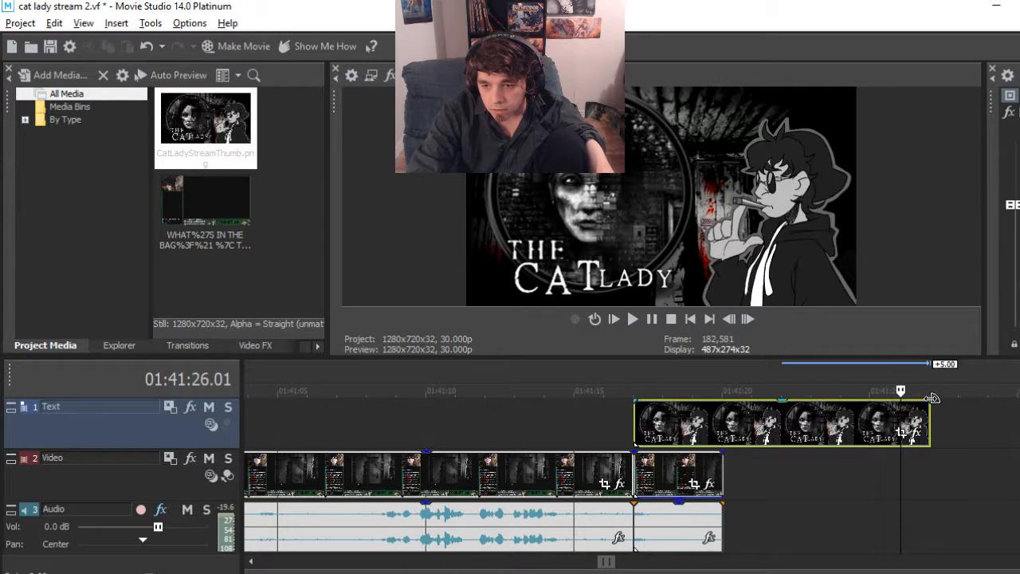
left_click_drag(932, 397, 902, 399)
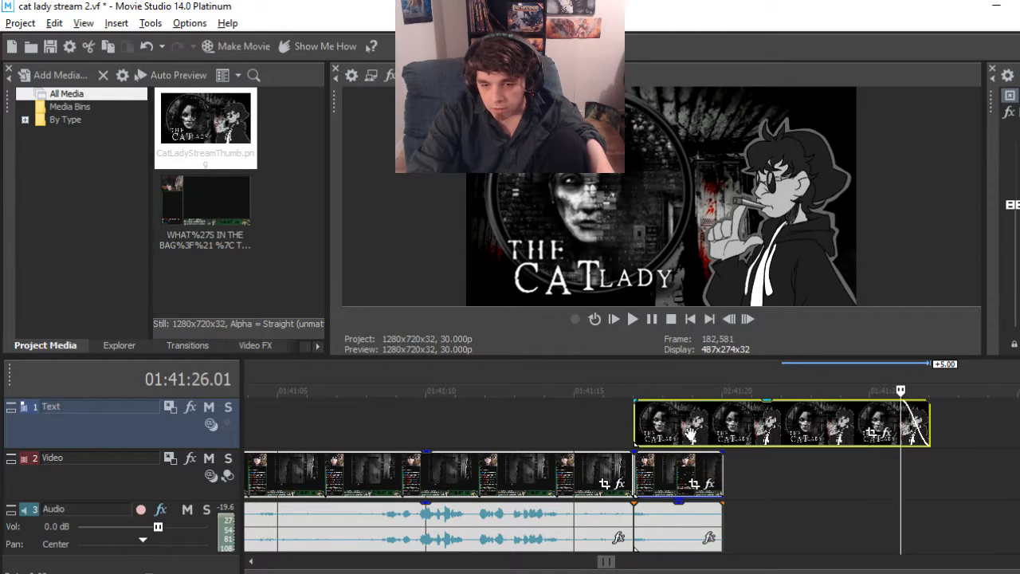
Play the cut from the game footage to the closing thumbnail from 01:41:16.05 and again from 01:41:15.10
left_click(608, 420)
scroll(622, 425, "up", 3)
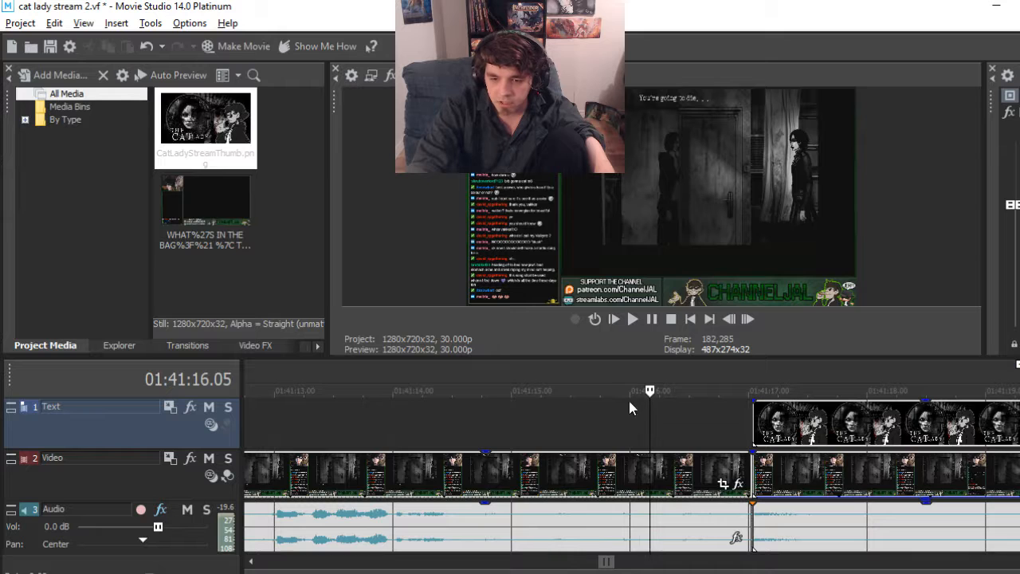
left_click(628, 320)
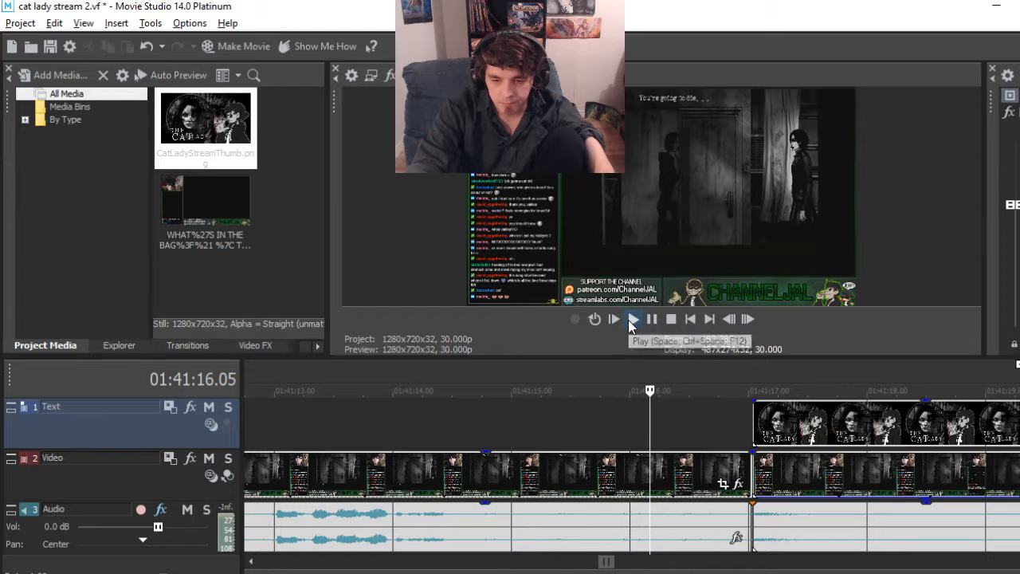
left_click(651, 319)
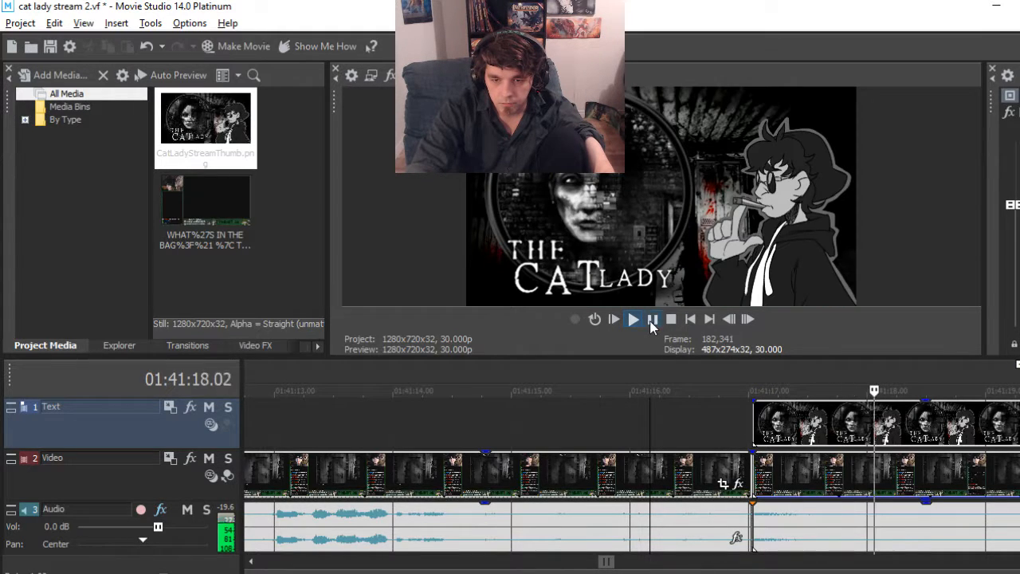
left_click(551, 426)
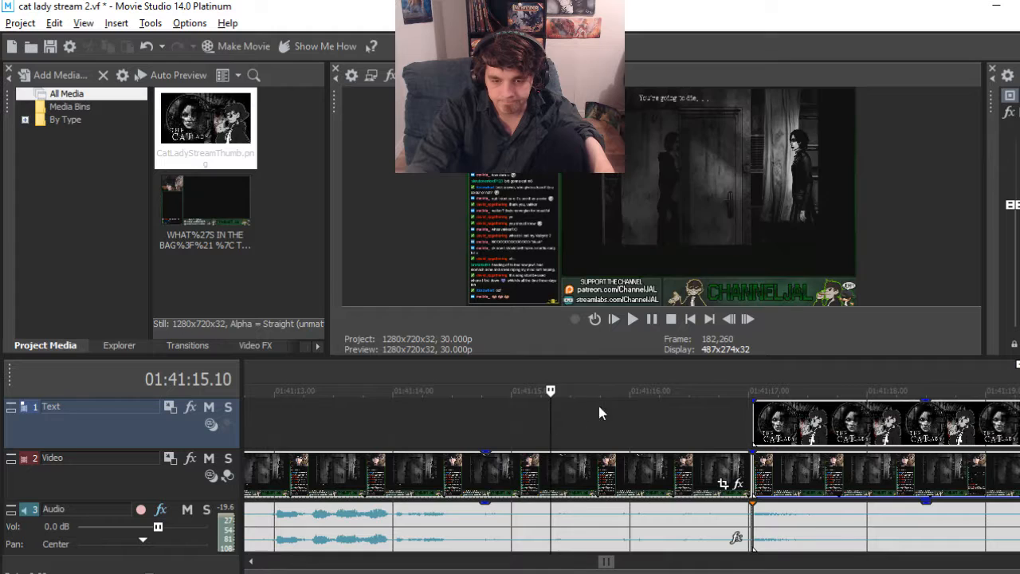
left_click(630, 321)
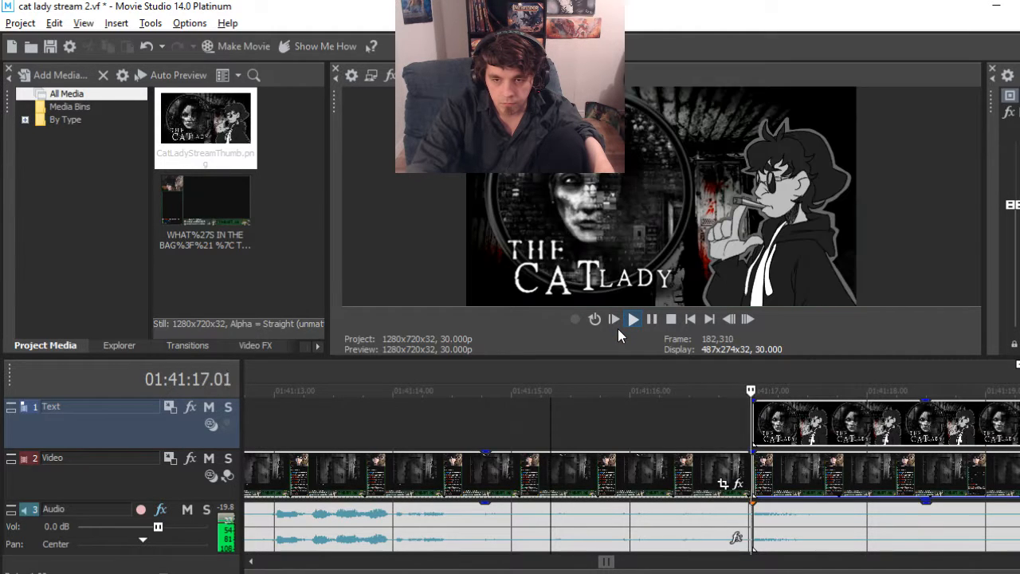
left_click(651, 319)
Remove the short audio fade at the split and extend the closing thumbnail's start one frame earlier to 01:41:17.00
scroll(692, 406, "up", 5)
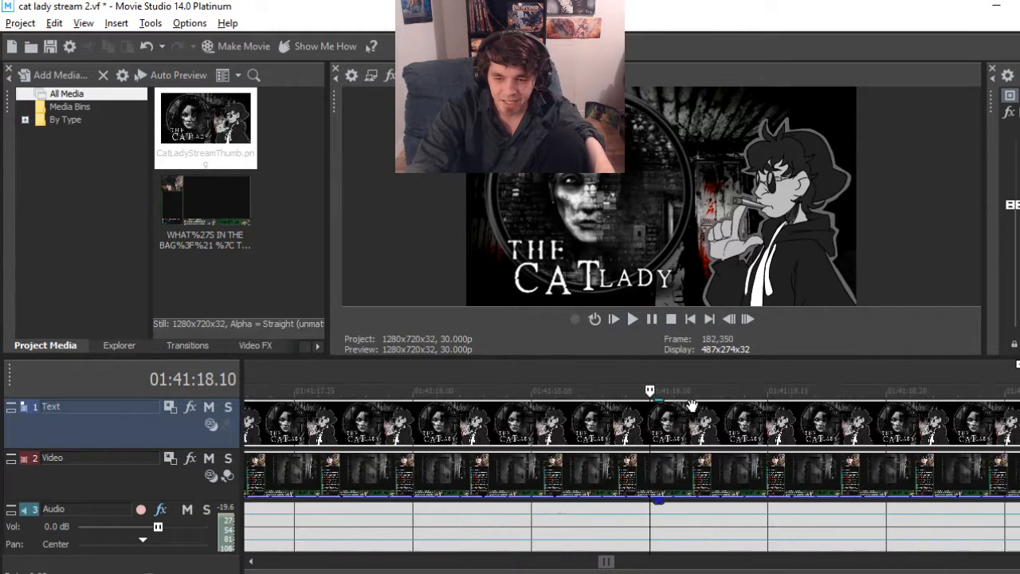
scroll(692, 406, "down", 4)
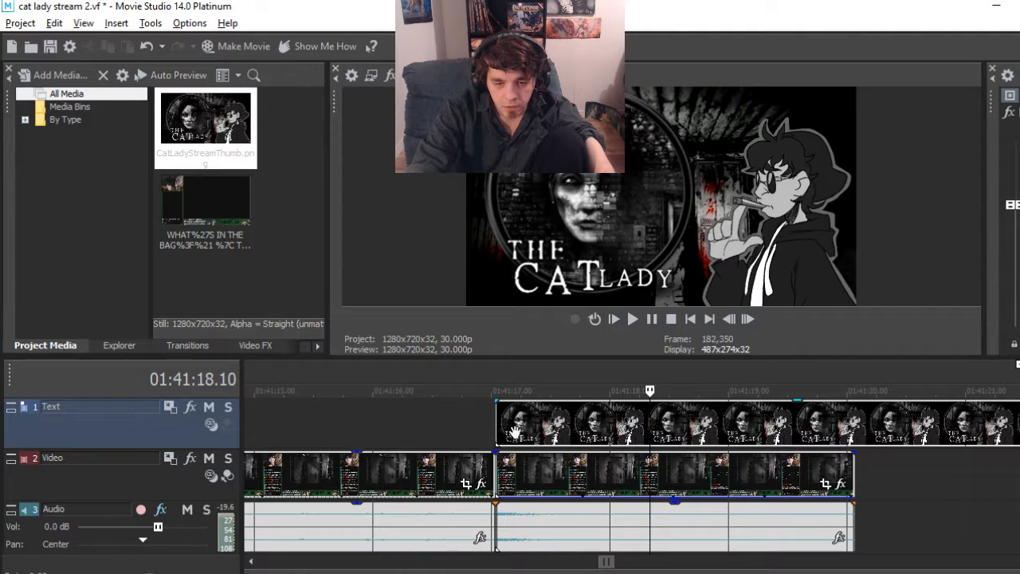
scroll(497, 426, "down", 3)
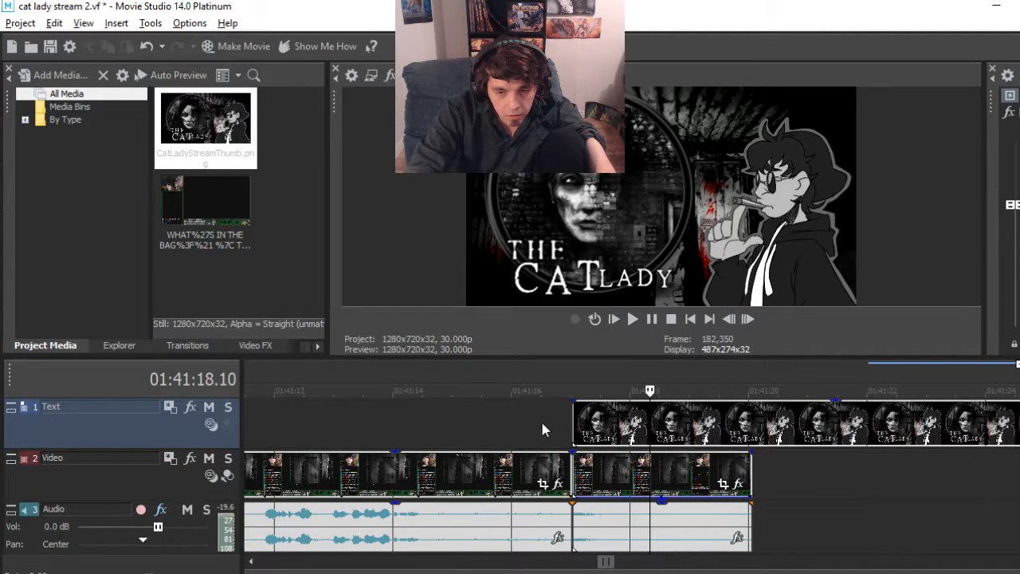
left_click(574, 417)
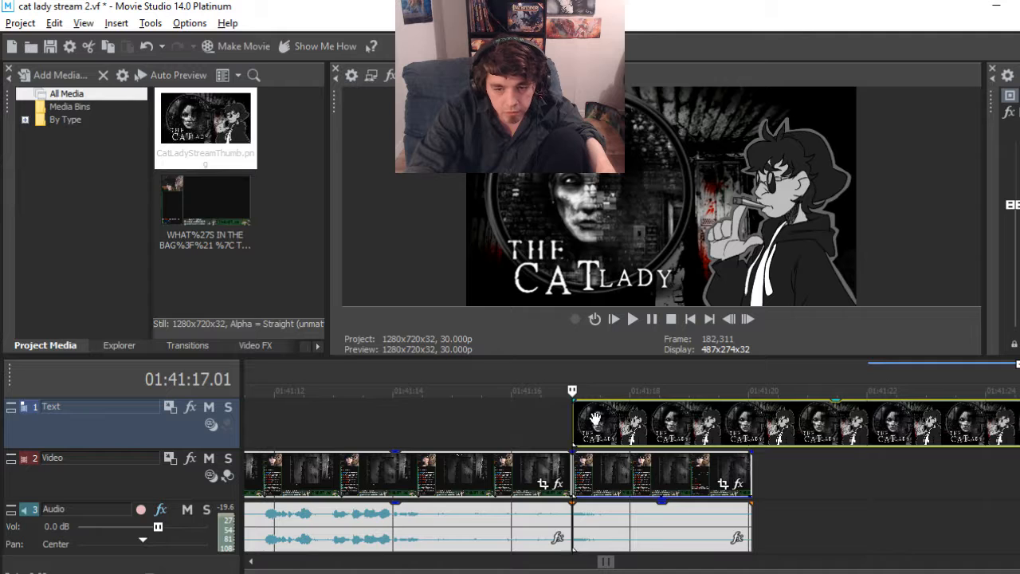
scroll(597, 422, "up", 10)
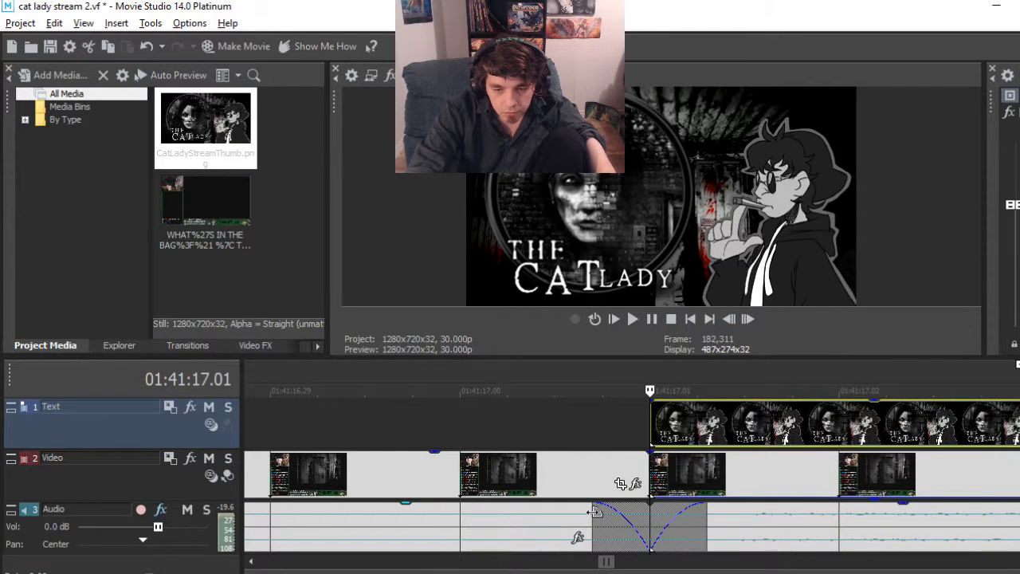
left_click_drag(595, 512, 620, 517)
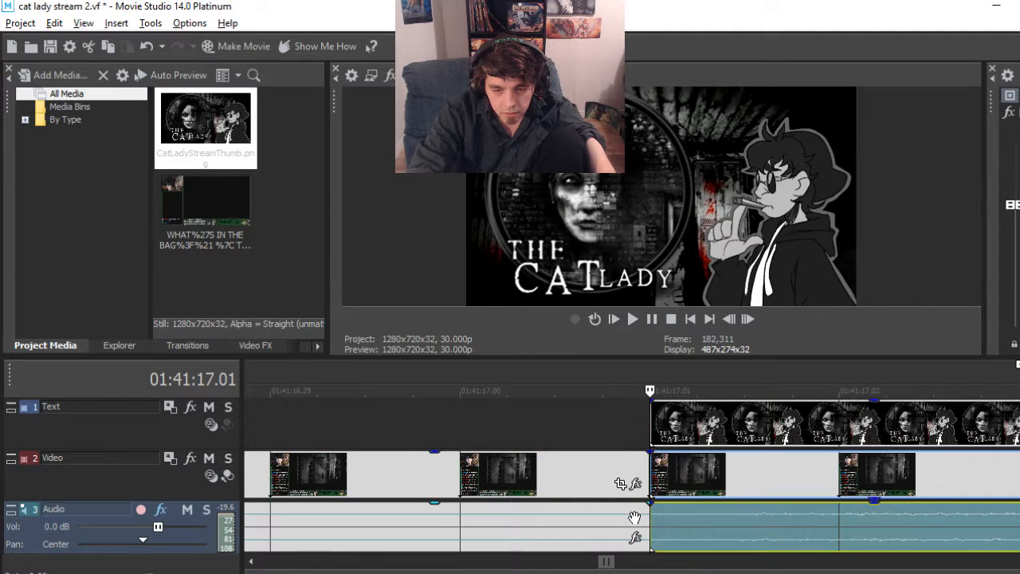
left_click(729, 319)
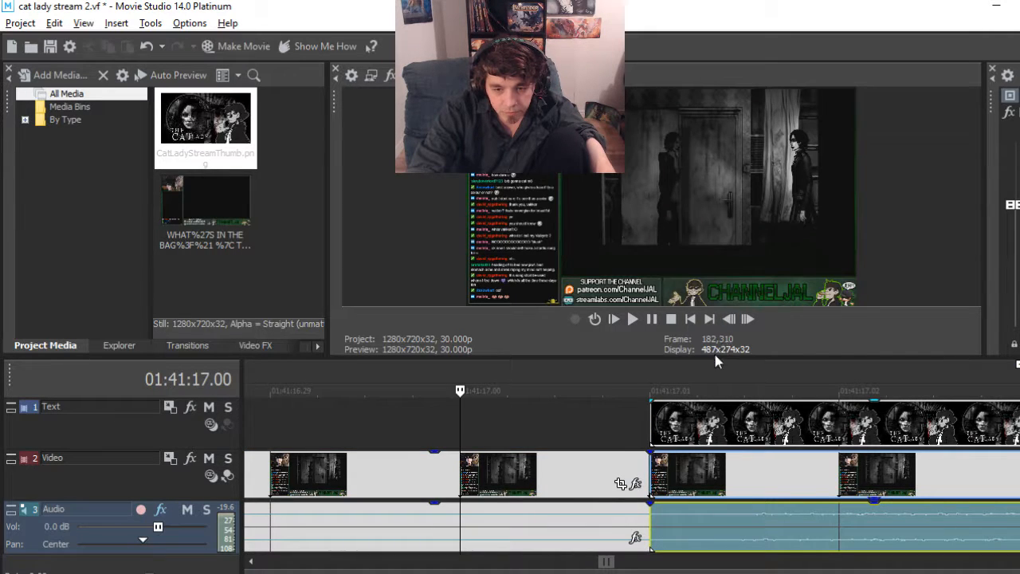
left_click_drag(655, 419, 514, 430)
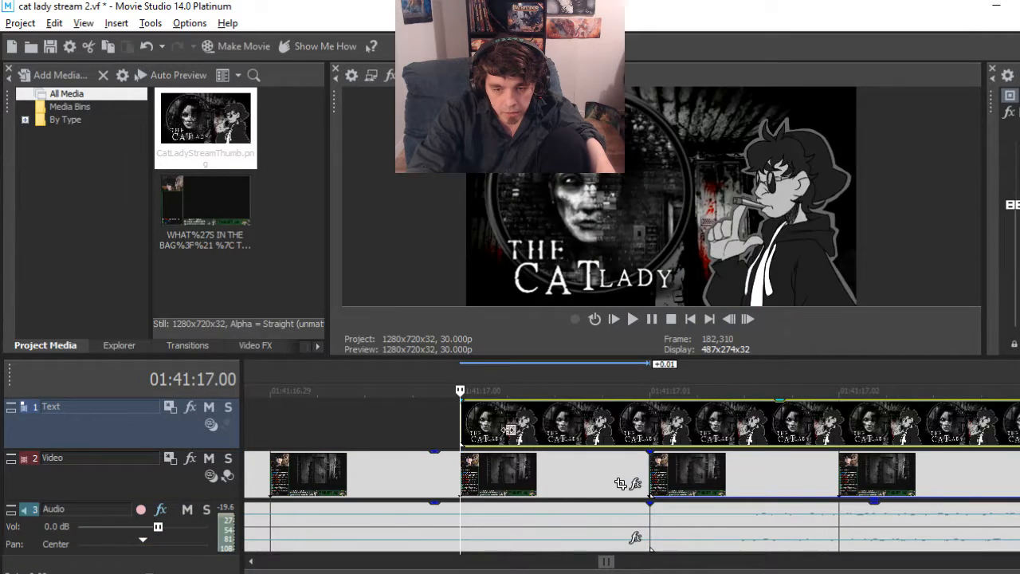
Play the second segment's finished ending from 01:41:06.25 and again from 01:41:11.25 to check the closing thumbnail
scroll(514, 430, "down", 10)
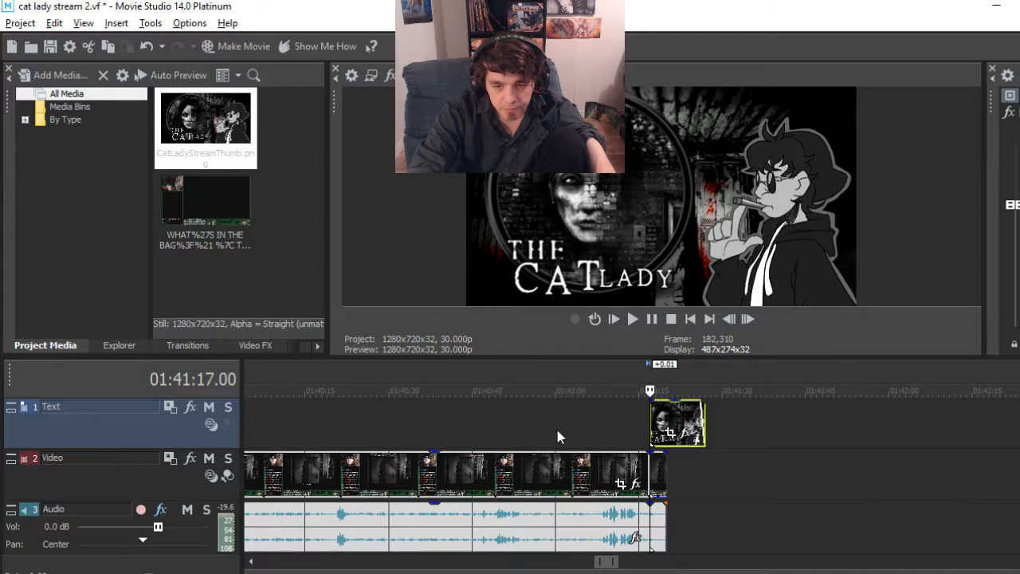
left_click(593, 427)
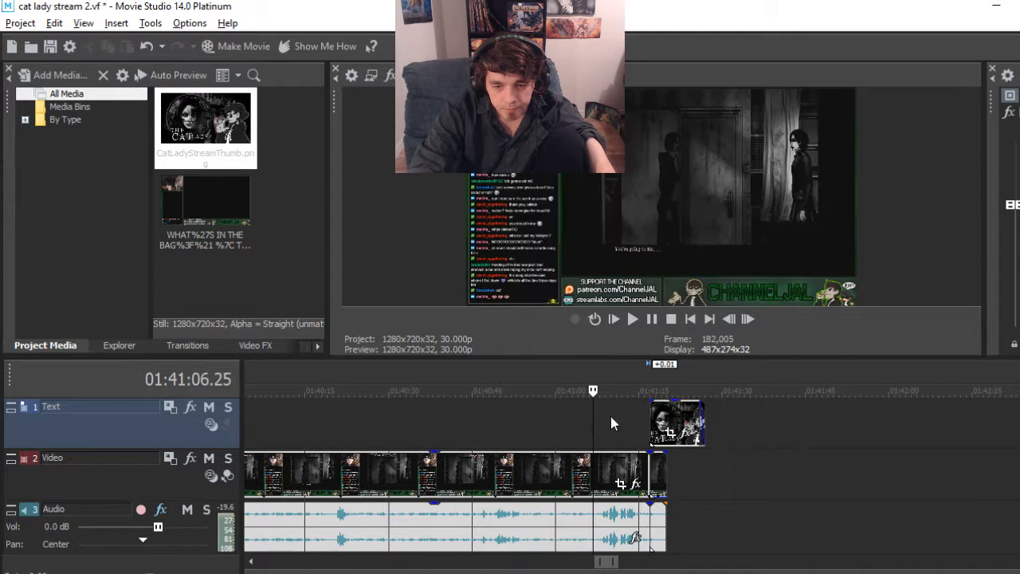
left_click(635, 318)
scroll(672, 386, "up", 5)
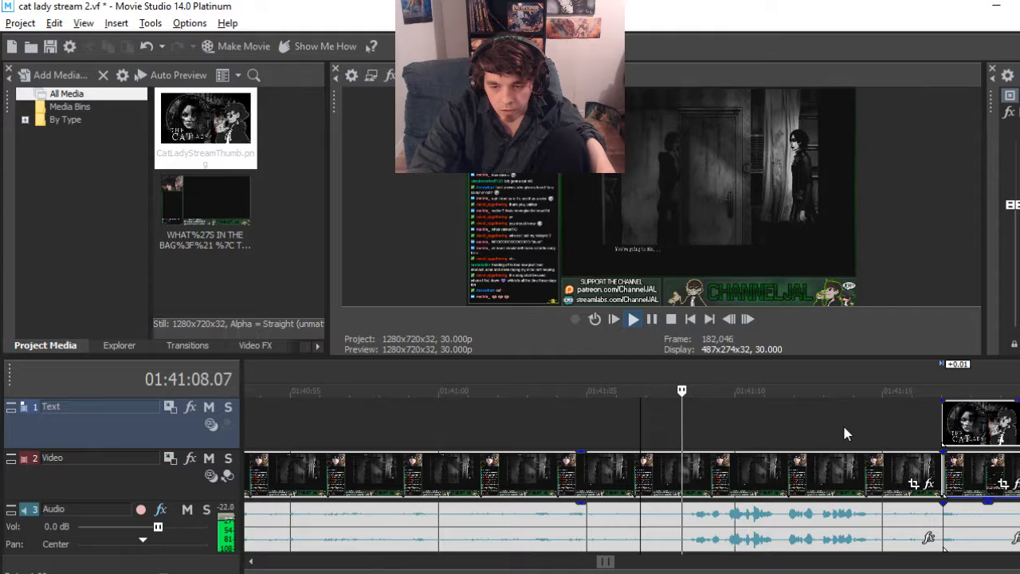
left_click(788, 416)
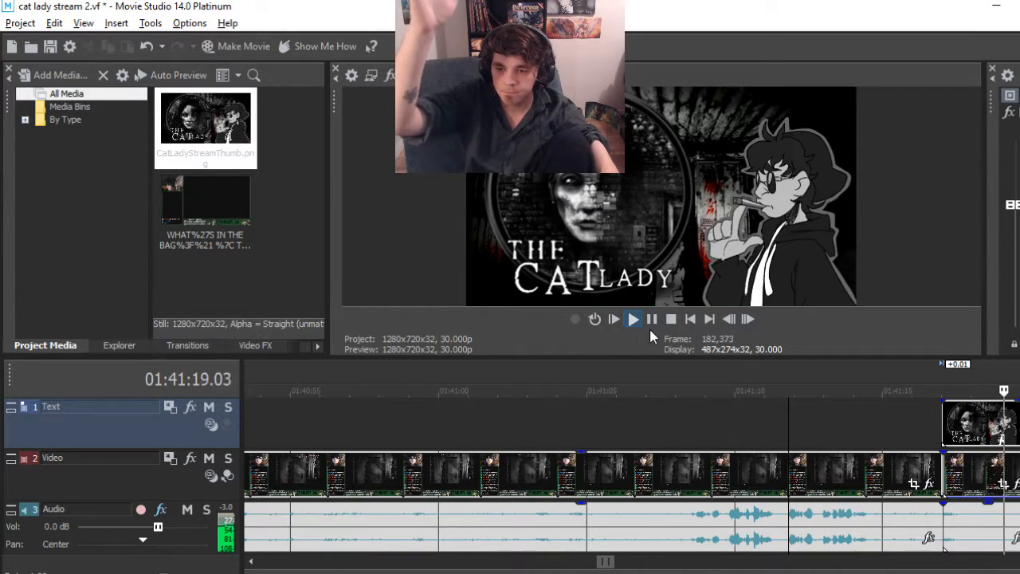
key("space")
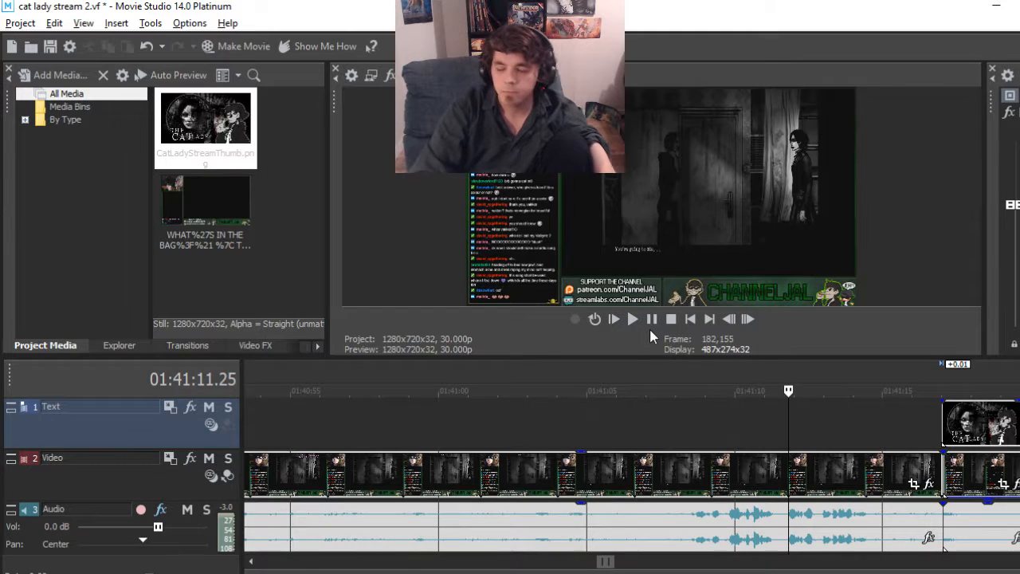
Add a short fade-out to the end of the audio beneath the second segment's closing thumbnail
left_click(1019, 476)
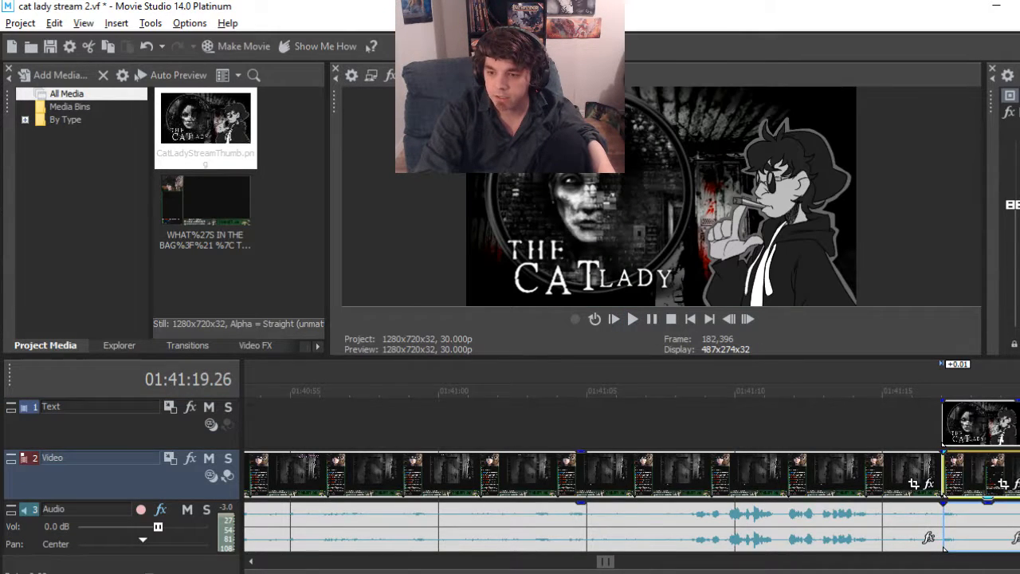
scroll(1019, 476, "up", 3)
left_click_drag(695, 504, 571, 508)
scroll(550, 479, "down", 10)
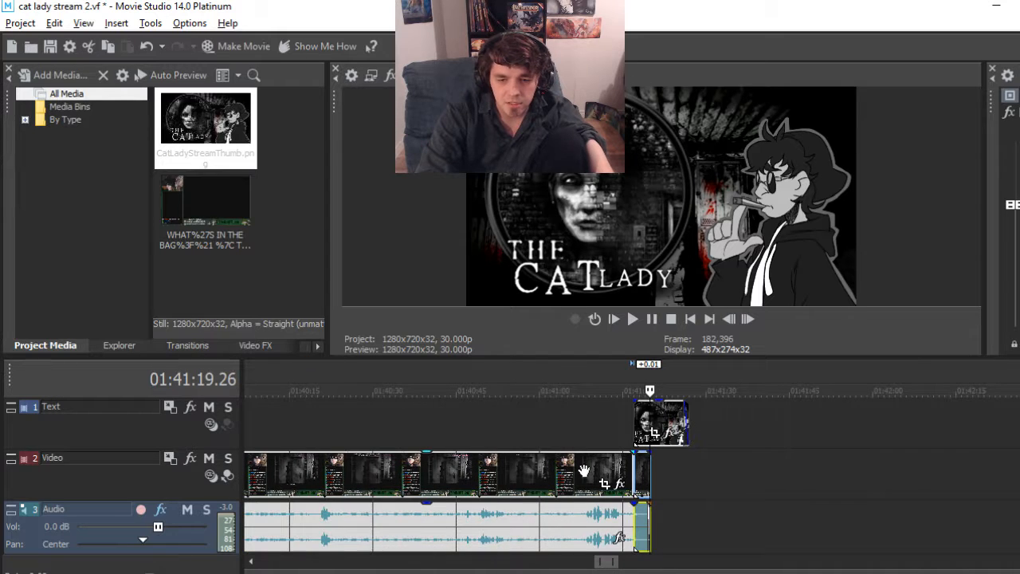
Play the second segment's ending with the faded audio from 01:41:14.04
left_click(629, 433)
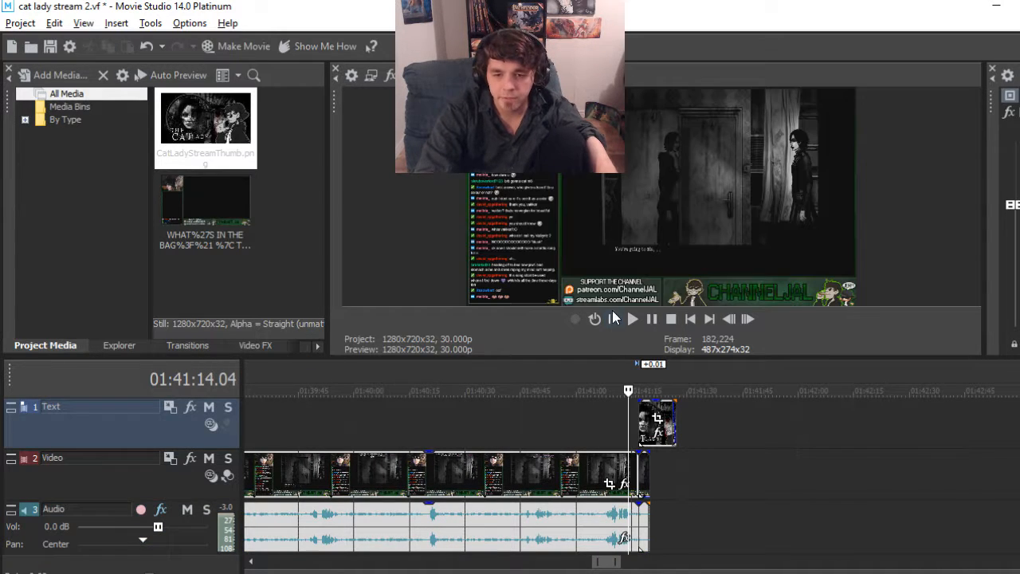
left_click(631, 318)
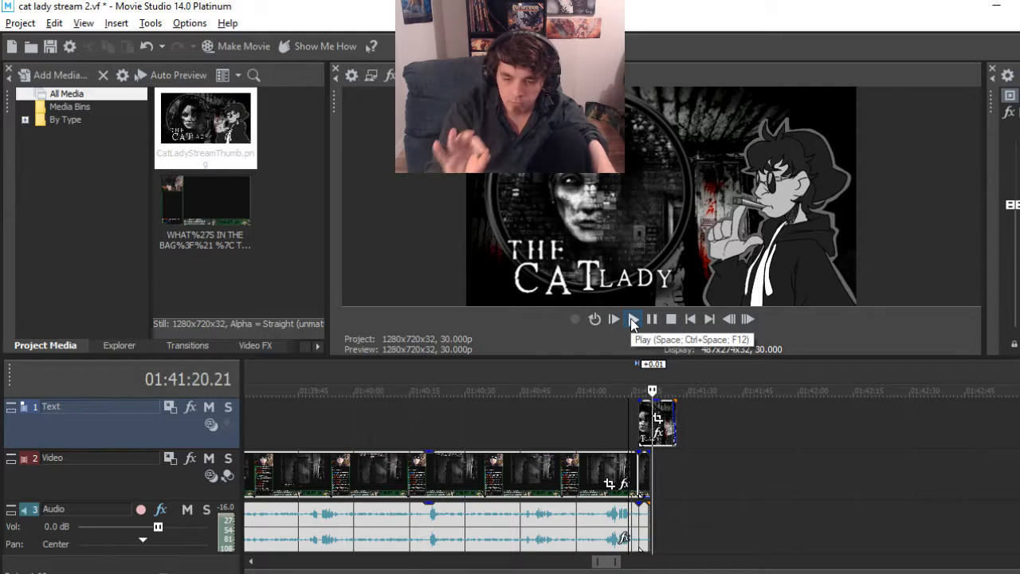
key("space")
Lengthen the closing audio fade-out to about one second and replay the ending from 01:41:14.04
scroll(805, 512, "up", 5)
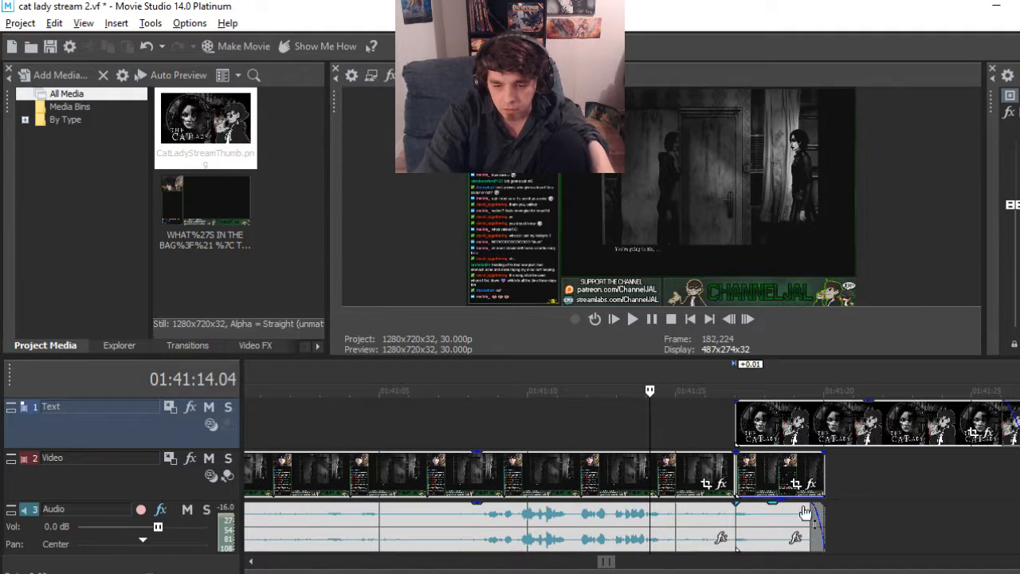
mouse_move(813, 508)
left_mouse_down()
mouse_move(788, 522)
mouse_move(798, 511)
left_mouse_up()
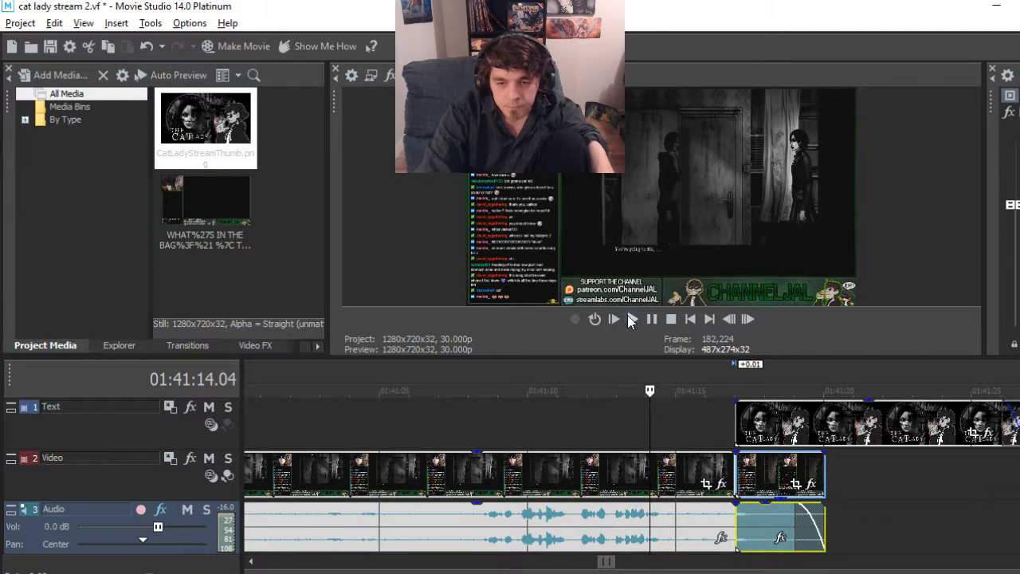
left_click(635, 321)
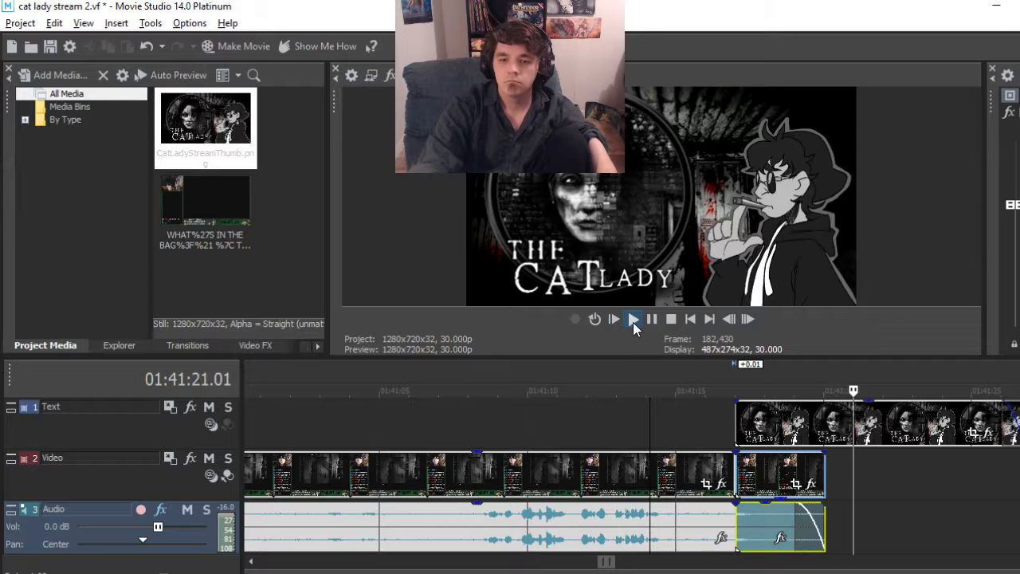
left_click(651, 320)
Move the third segment's opening thumbnail earlier by 9.25 and again by 3.01, and extend the game footage's start back to 01:50:24.18
scroll(641, 436, "down", 3)
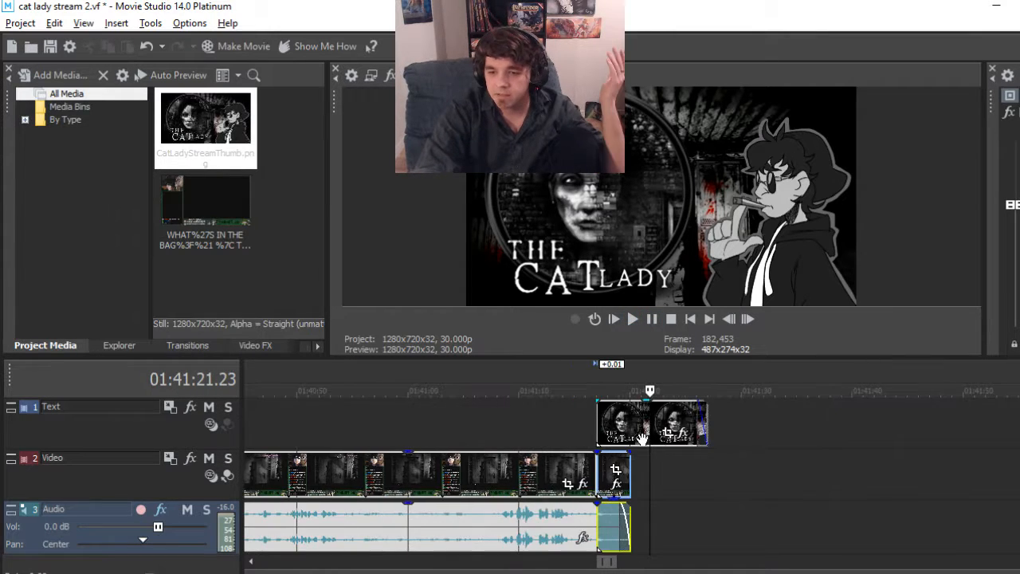
scroll(641, 437, "down", 10)
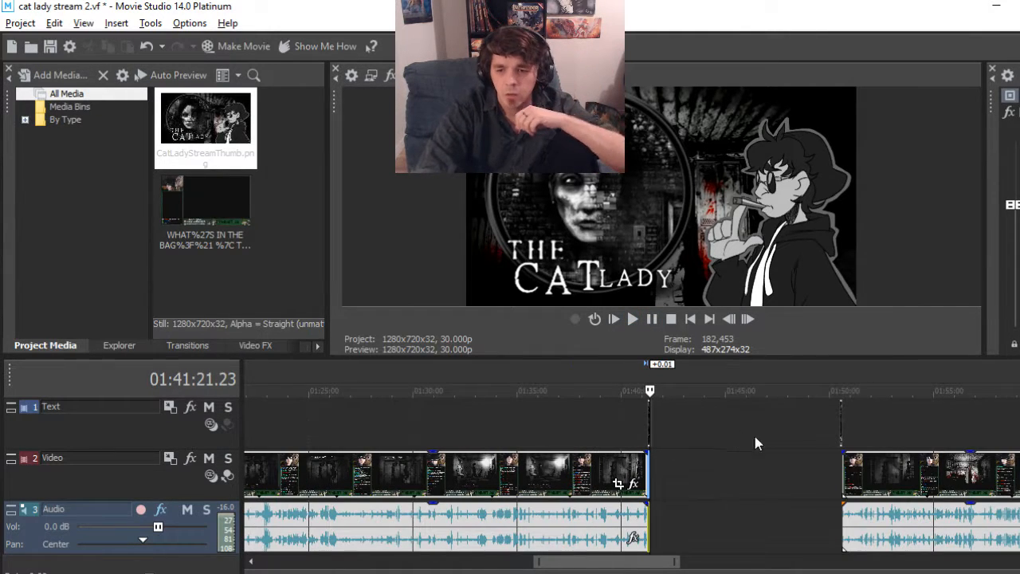
left_click(837, 434)
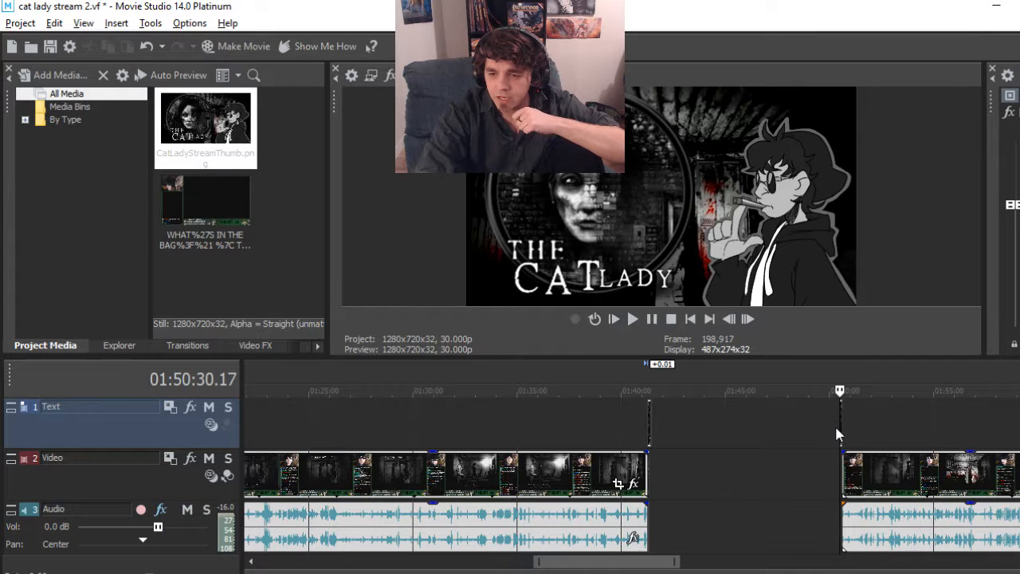
scroll(836, 434, "up", 10)
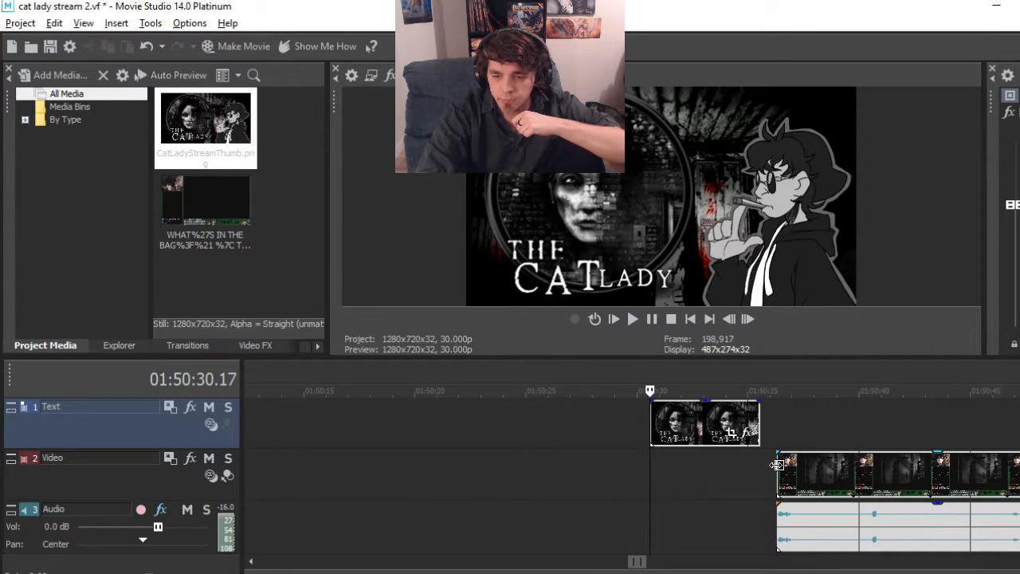
left_click_drag(721, 420, 503, 451)
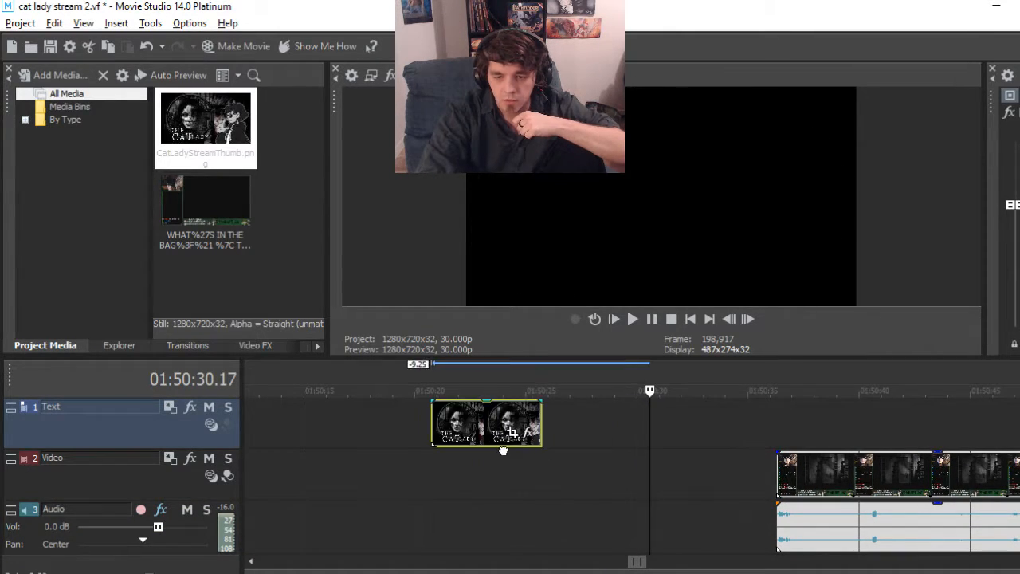
left_click_drag(777, 473, 517, 499)
left_click_drag(508, 437, 440, 437)
Play the third segment's game footage from 01:50:24.18, then return to that point
left_click(516, 439)
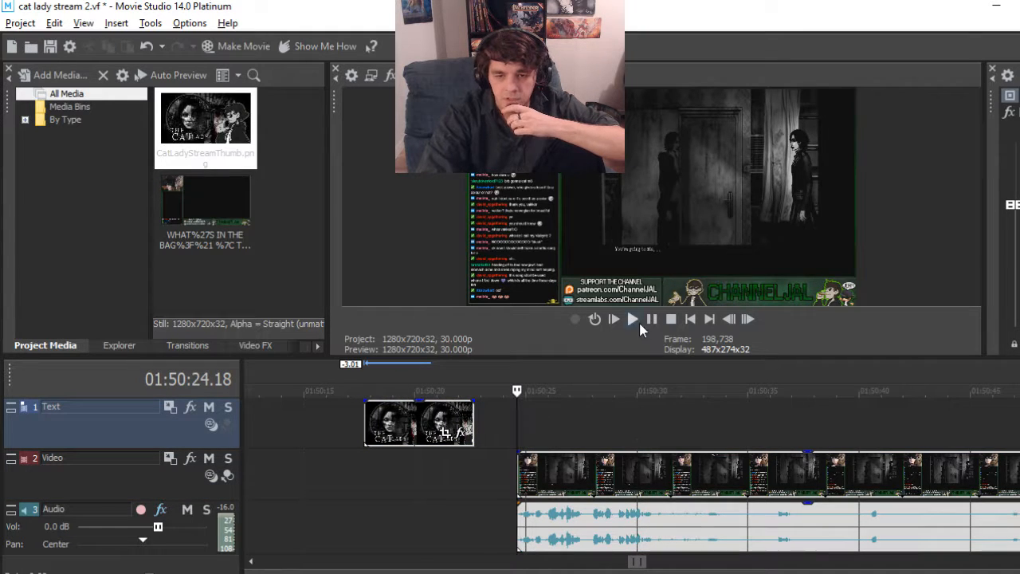
left_click(633, 320)
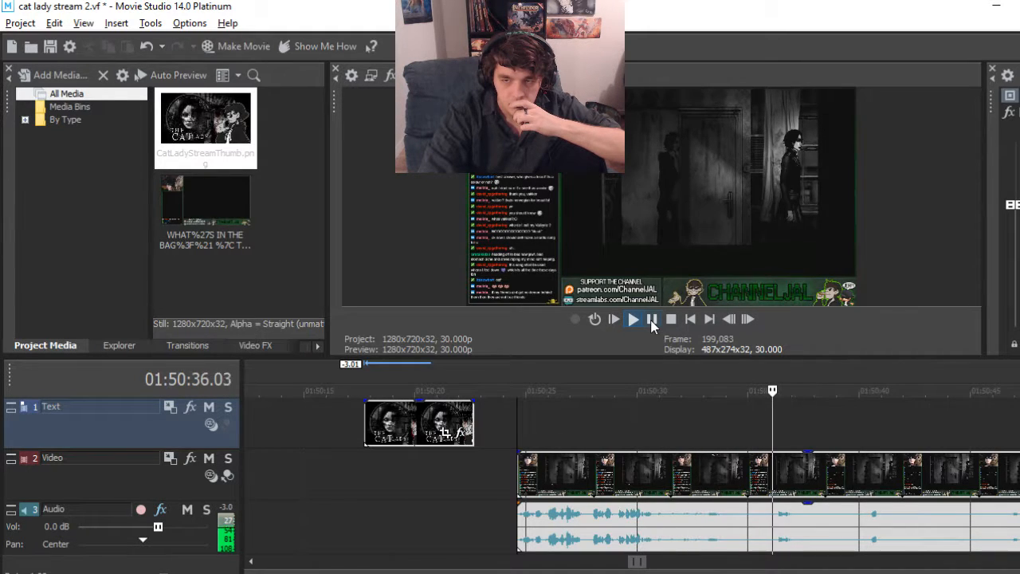
left_click(652, 320)
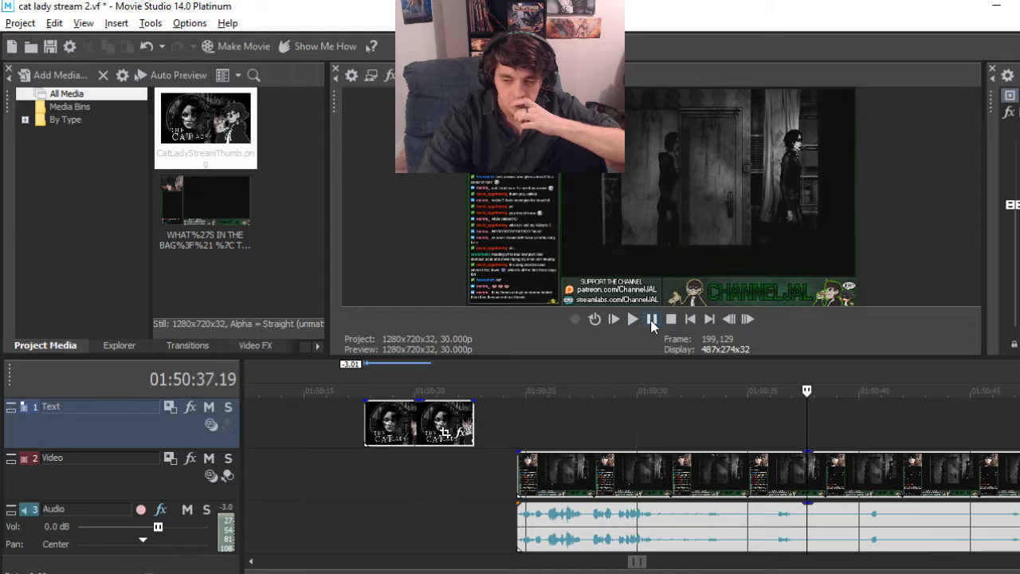
left_click(513, 437)
Place the opening thumbnail on the Video track ahead of the footage and extend the footage's start about two seconds earlier
left_click_drag(438, 433, 433, 485)
left_click_drag(514, 491, 470, 484)
left_click_drag(391, 467, 405, 469)
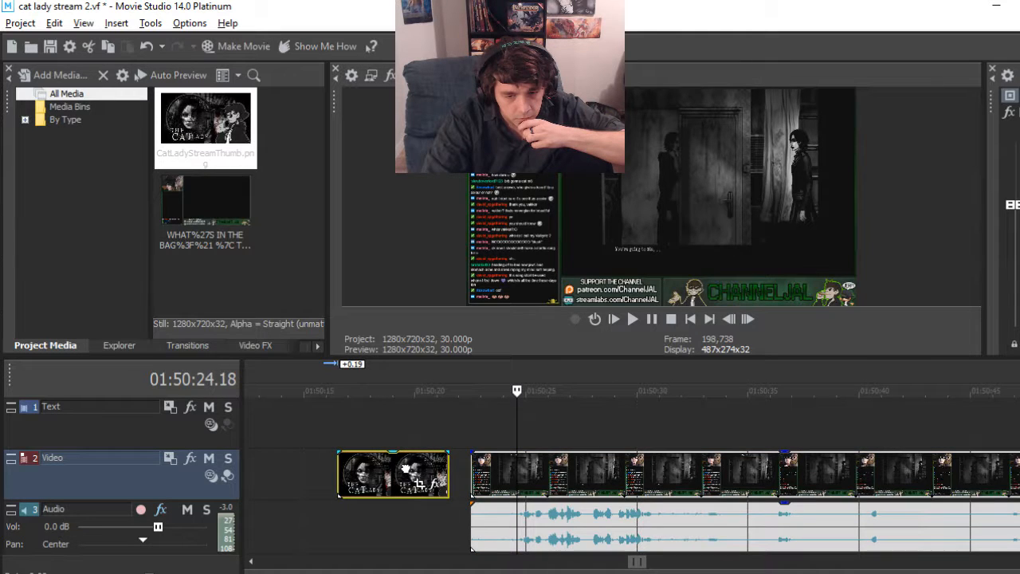
Play the third segment's footage from its extended start to check the opening dialogue
left_click(472, 427)
left_click(630, 321)
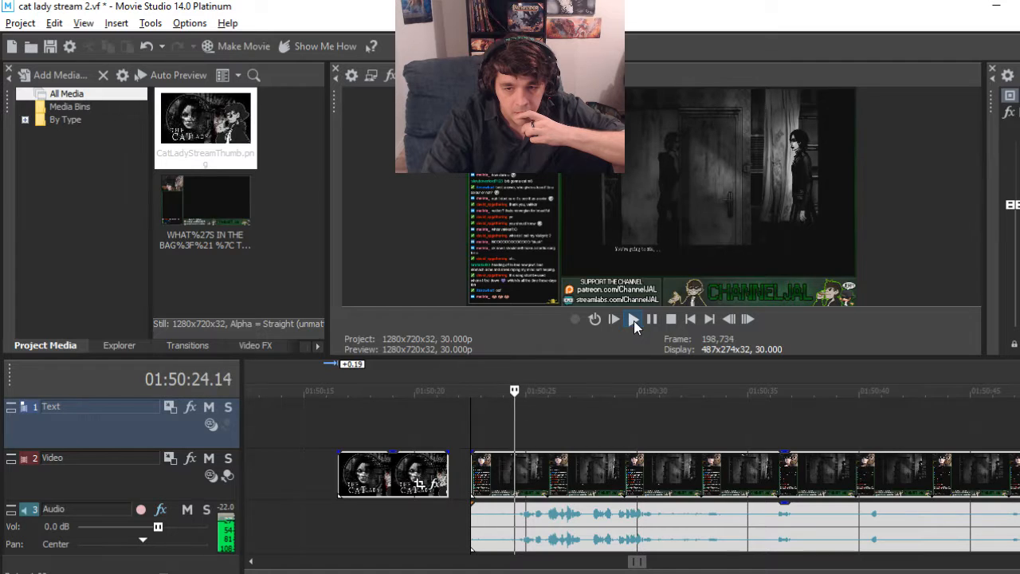
left_click(651, 318)
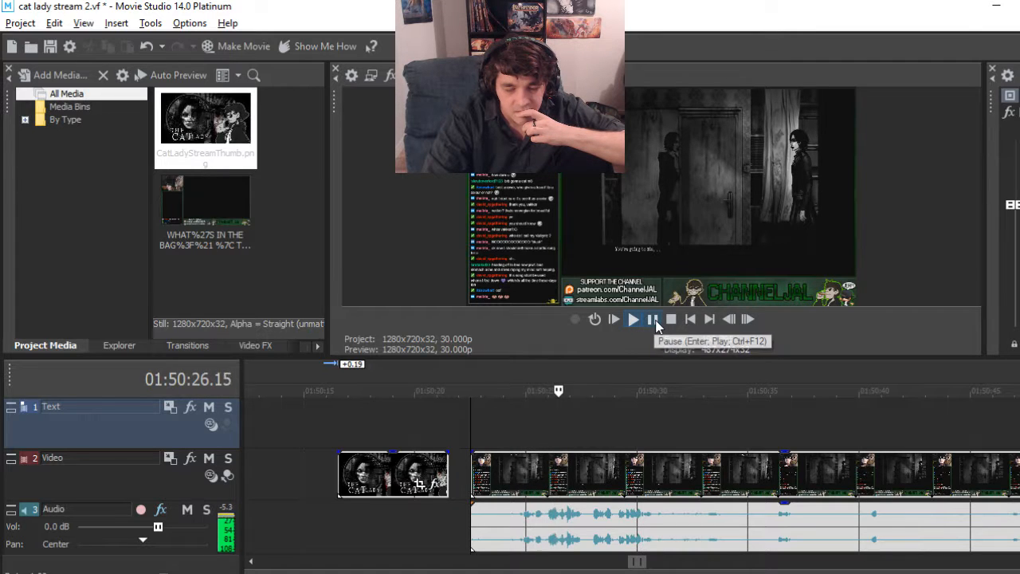
Move the thumbnail back to the Text track, extend the footage's start 2.19 earlier and play the new opening
left_click_drag(408, 471, 354, 420)
left_click_drag(478, 458, 419, 458)
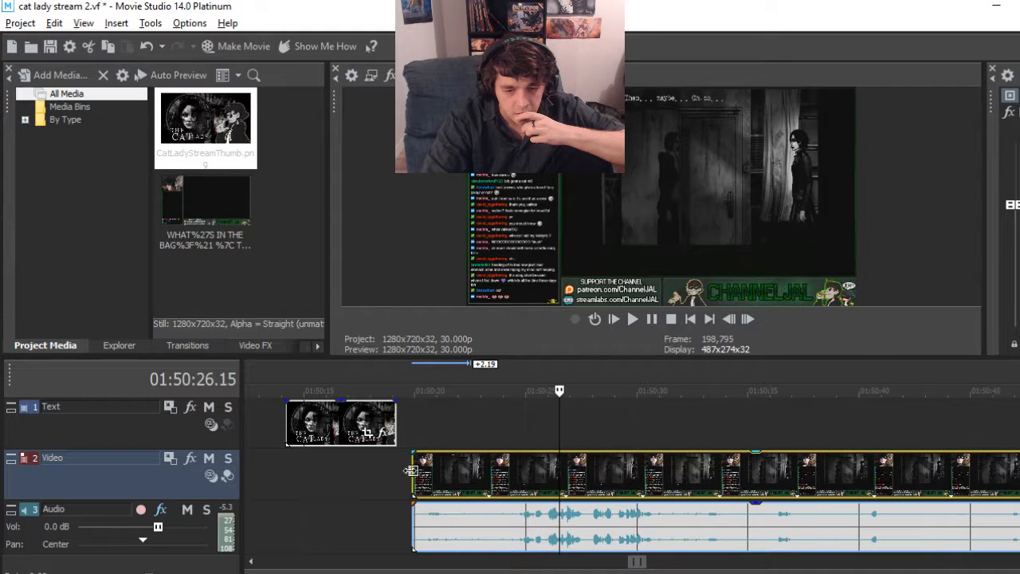
left_click(631, 318)
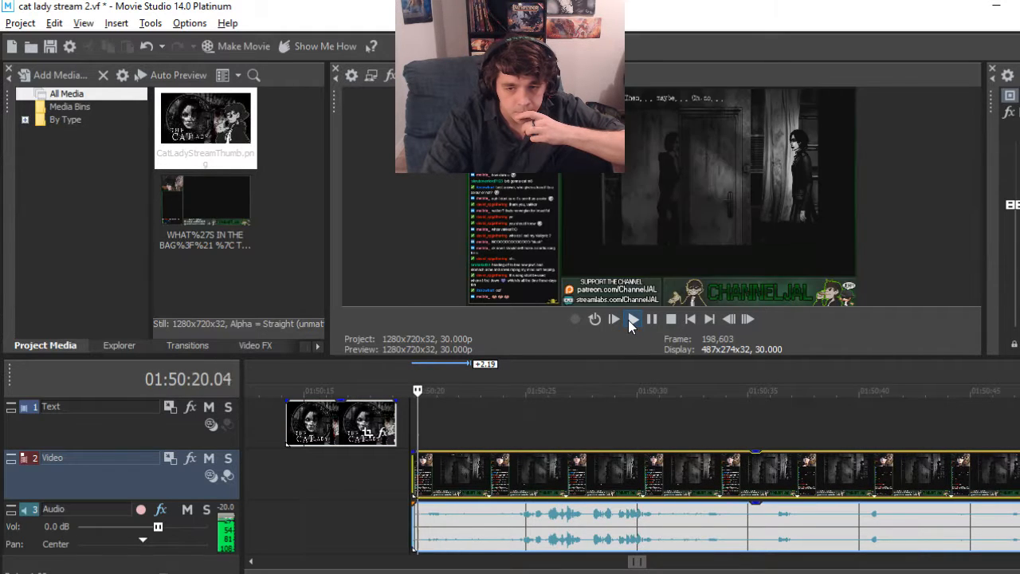
left_click(651, 319)
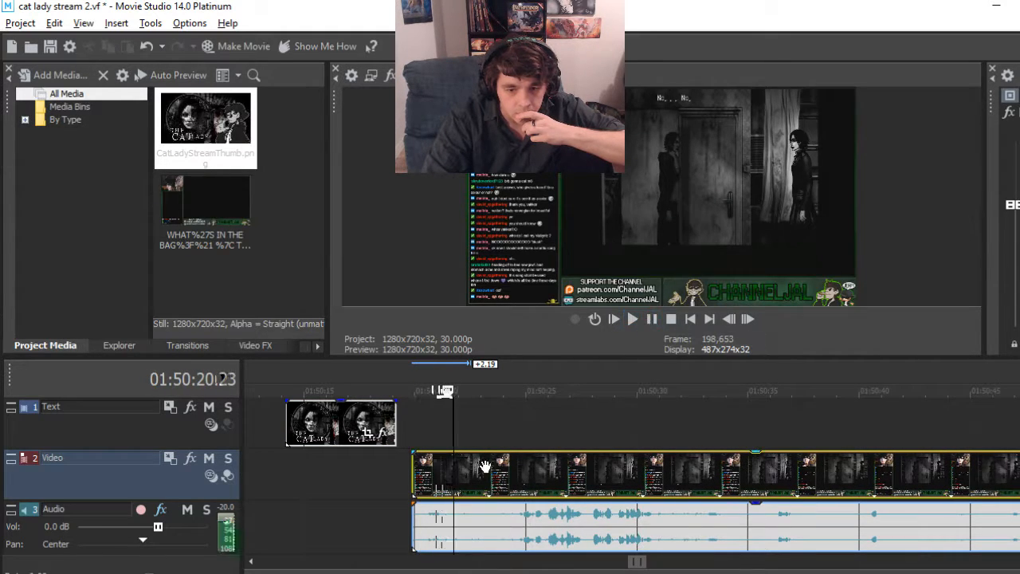
Trim 11 frames off the third segment's footage start and play from there
left_click_drag(415, 483, 420, 479)
left_click(419, 478)
left_click(632, 319)
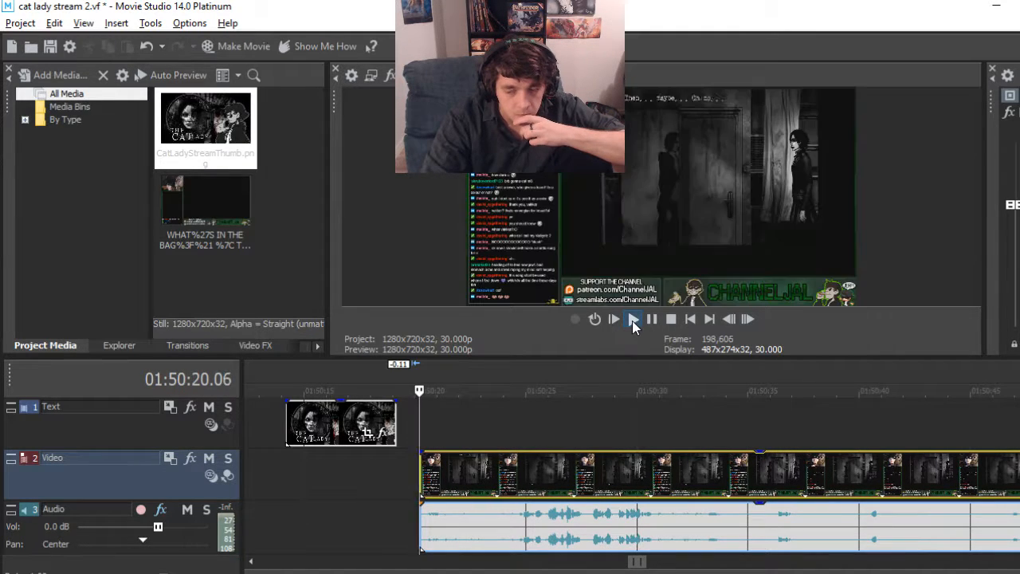
Find the frame at 01:50:20.13 by single-frame stepping and trim the footage's start to it
left_click(417, 438)
left_click(751, 317)
left_click(750, 317)
left_click(751, 318)
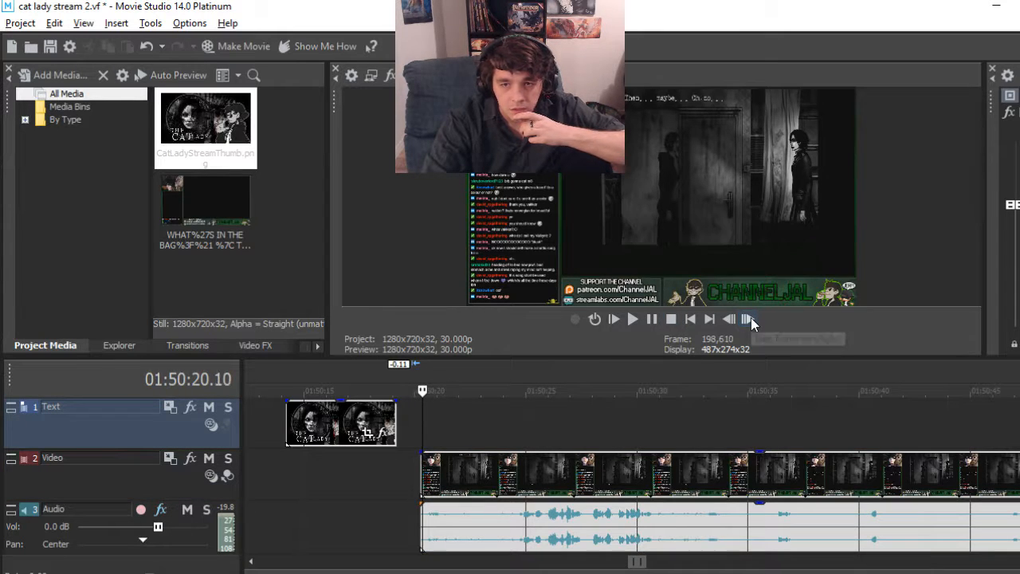
left_click(751, 318)
left_click(751, 317)
left_click(751, 317)
left_click(750, 317)
left_click(730, 319)
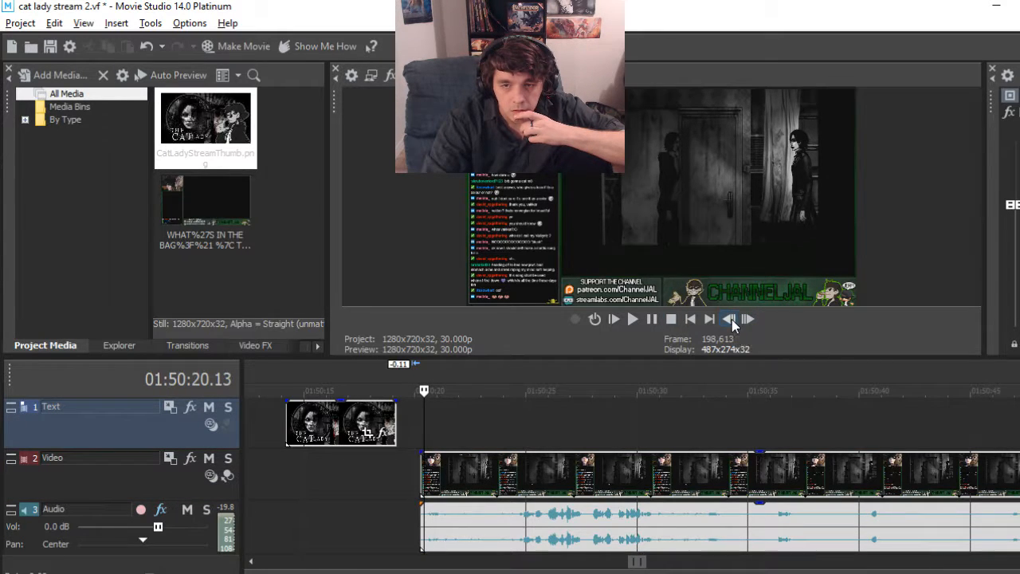
left_click_drag(427, 481, 432, 480)
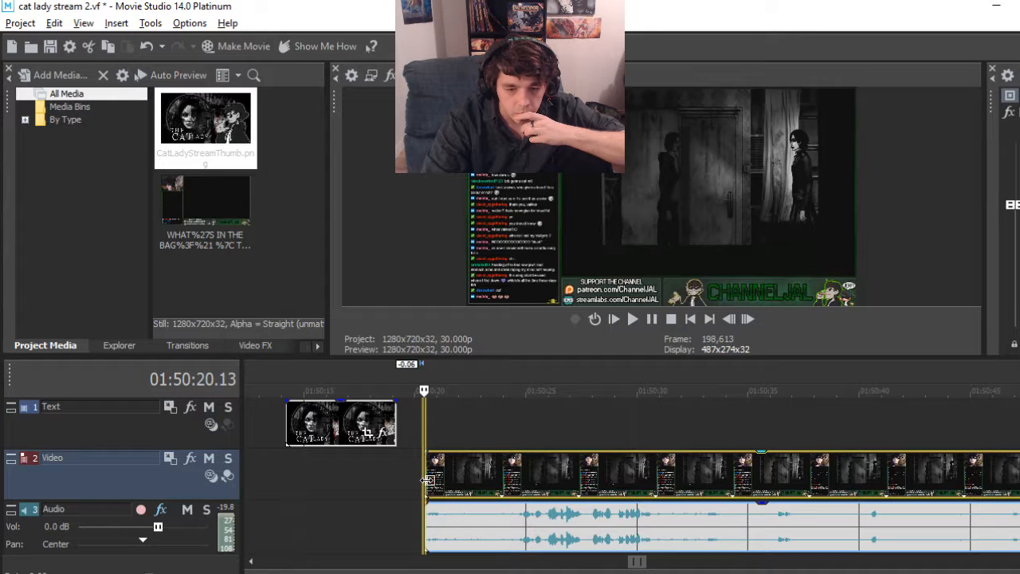
Overlap the thumbnail with the footage on the Video track for a one-second crossfade, and give the audio a matching fade-in
left_click(360, 420)
left_click_drag(361, 420, 395, 492)
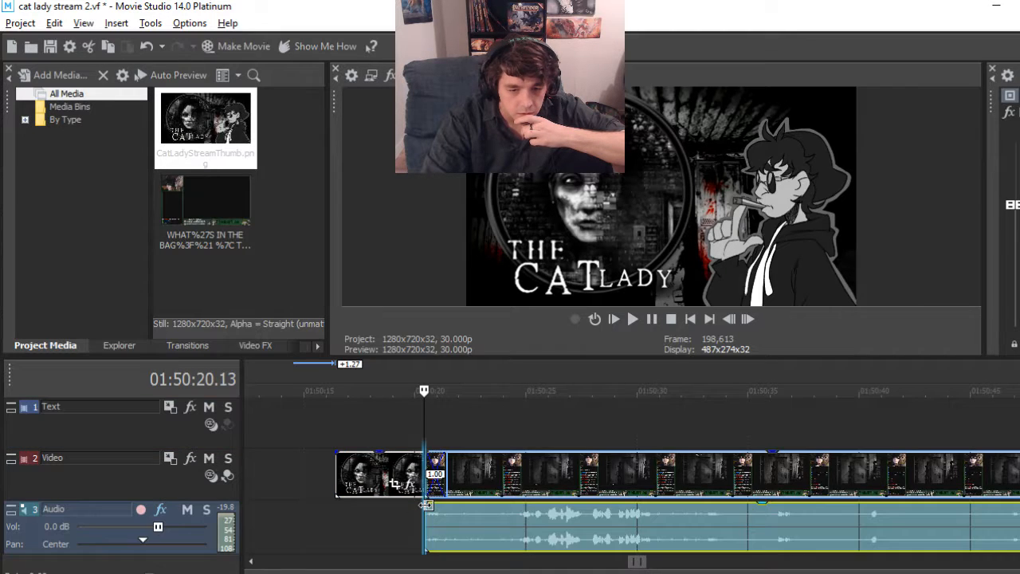
left_click(424, 499)
left_click_drag(423, 501, 446, 503)
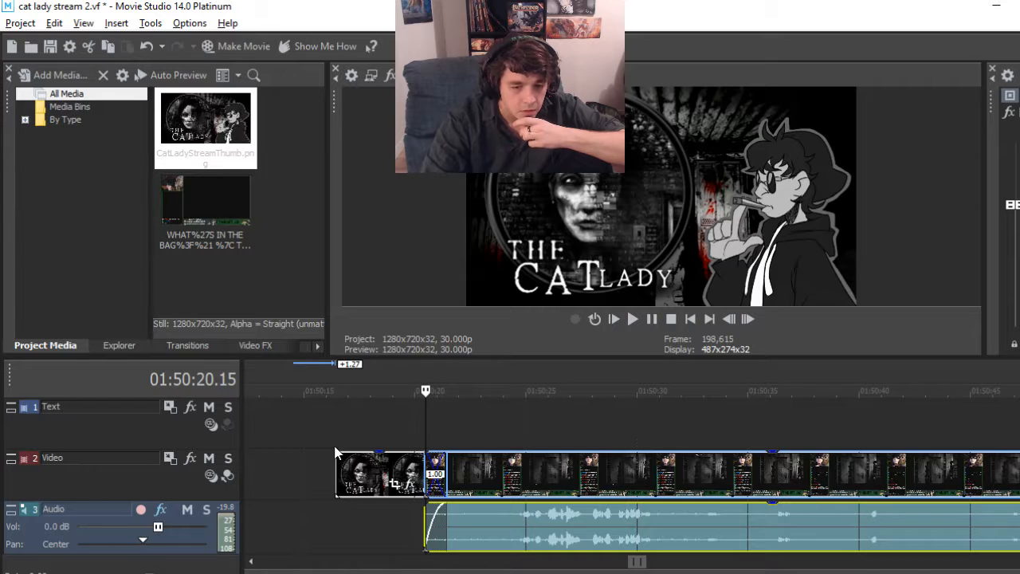
Trim the opening thumbnail's start to 01:50:17.13 and give it a fade-in of about one second
left_click(333, 445)
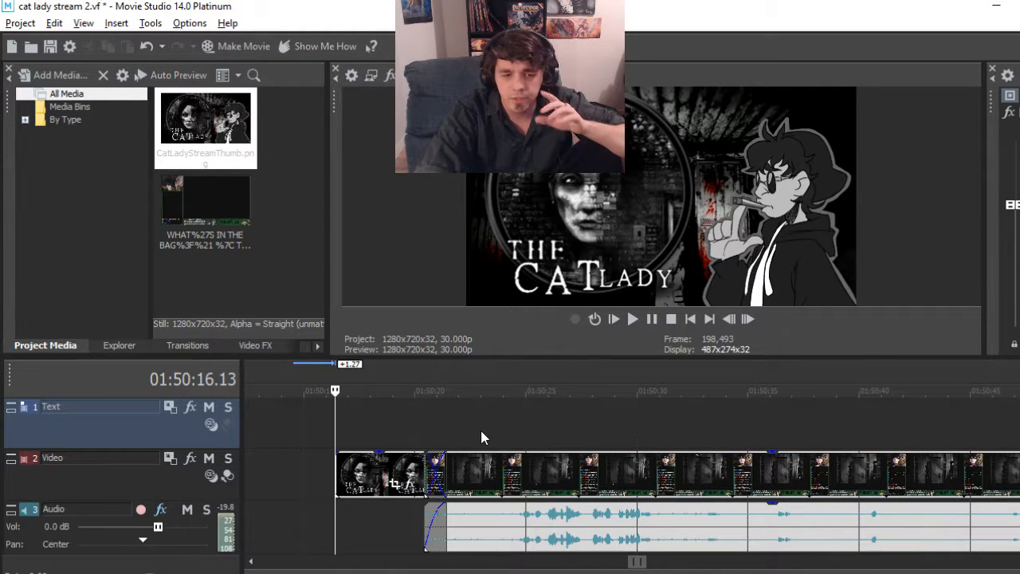
mouse_move(335, 390)
left_mouse_down()
mouse_move(436, 395)
mouse_move(419, 404)
left_mouse_up()
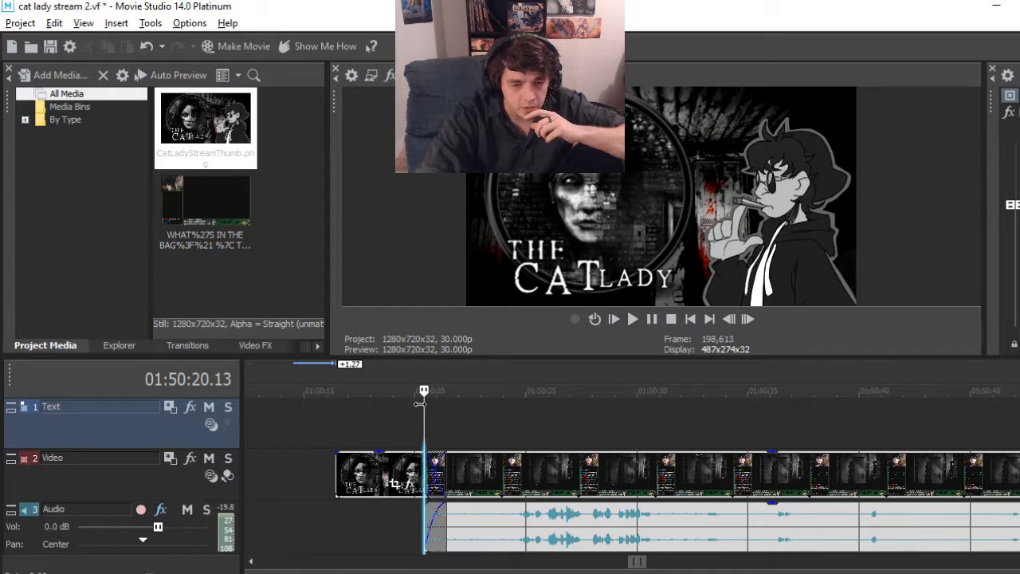
left_click_drag(424, 390, 361, 391)
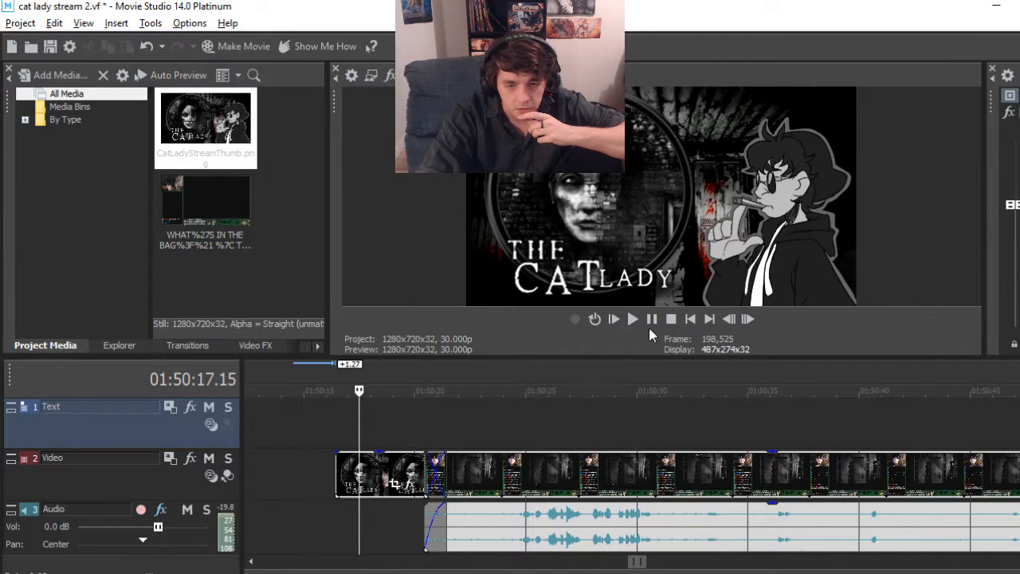
left_click(728, 319)
left_click(728, 319)
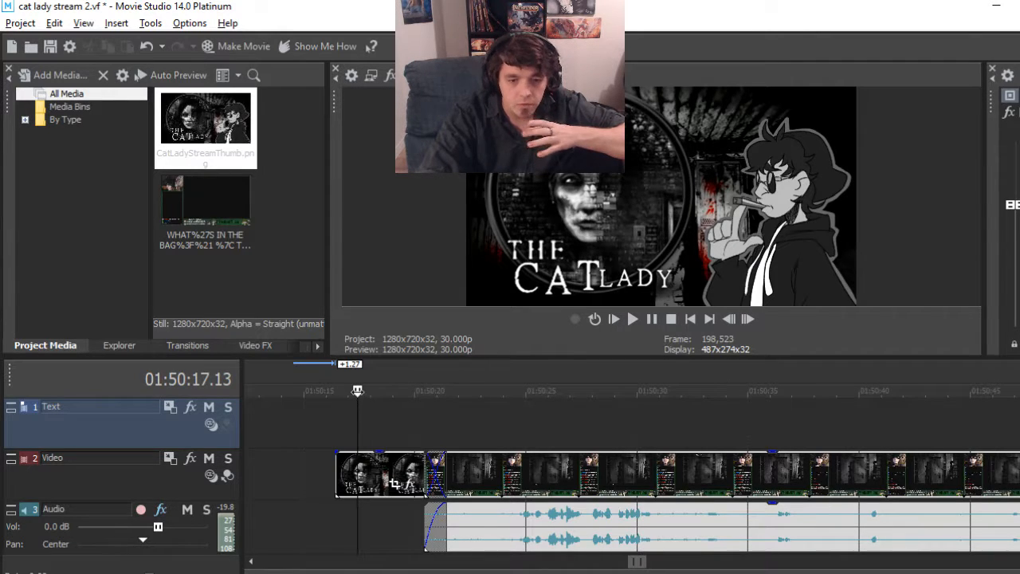
left_click_drag(357, 391, 335, 391)
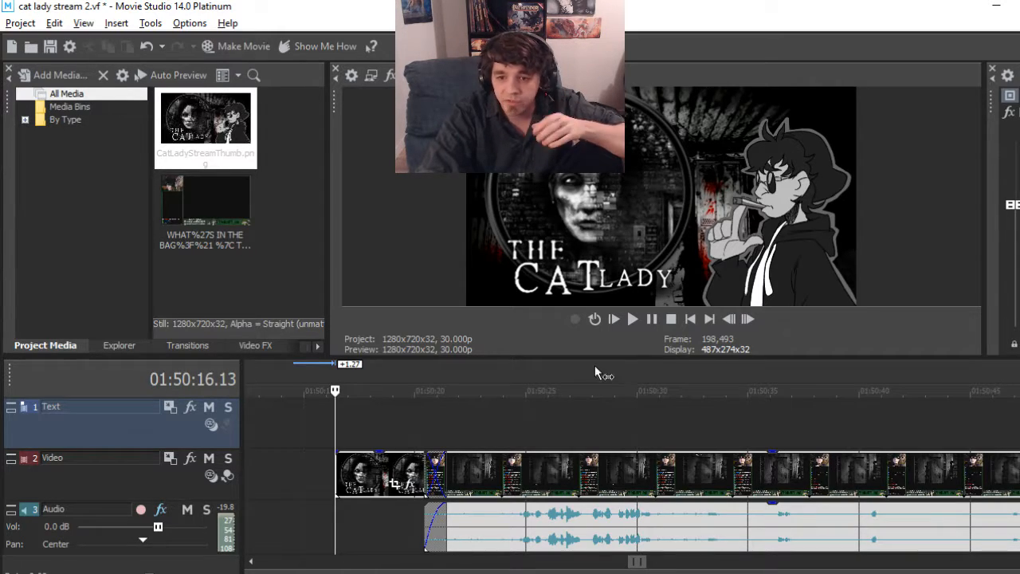
left_click(748, 319)
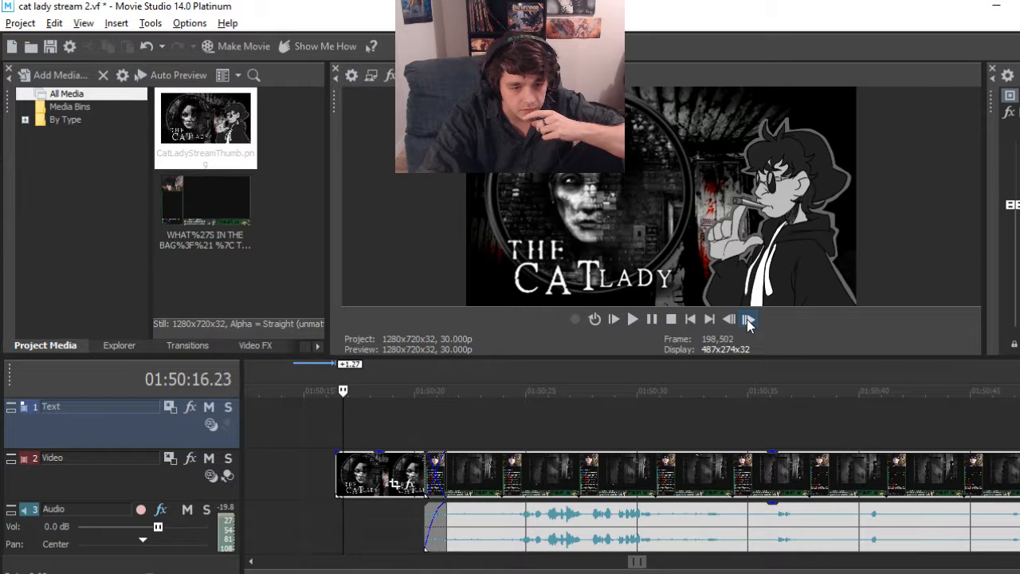
left_click(747, 319)
left_click(748, 319)
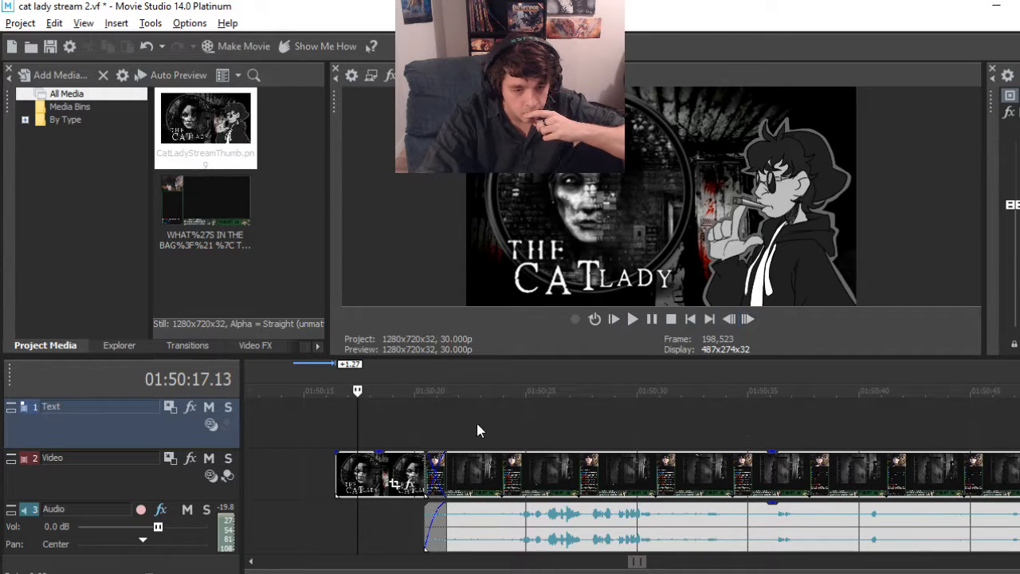
left_click_drag(335, 453, 359, 470)
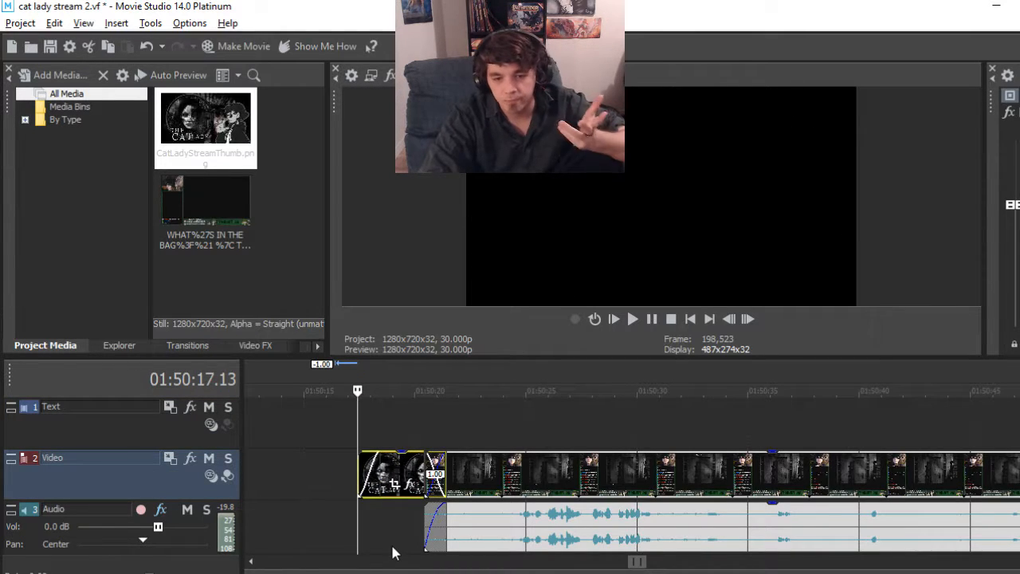
Play the third segment's opening from 01:50:17.13 to review the thumbnail fade-in, crossfade and first footage
left_click(630, 318)
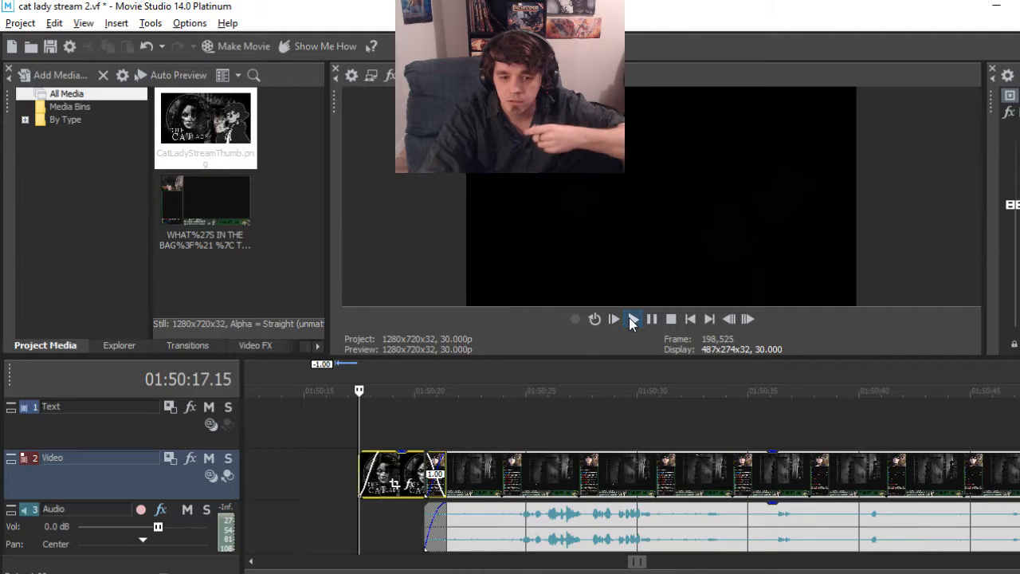
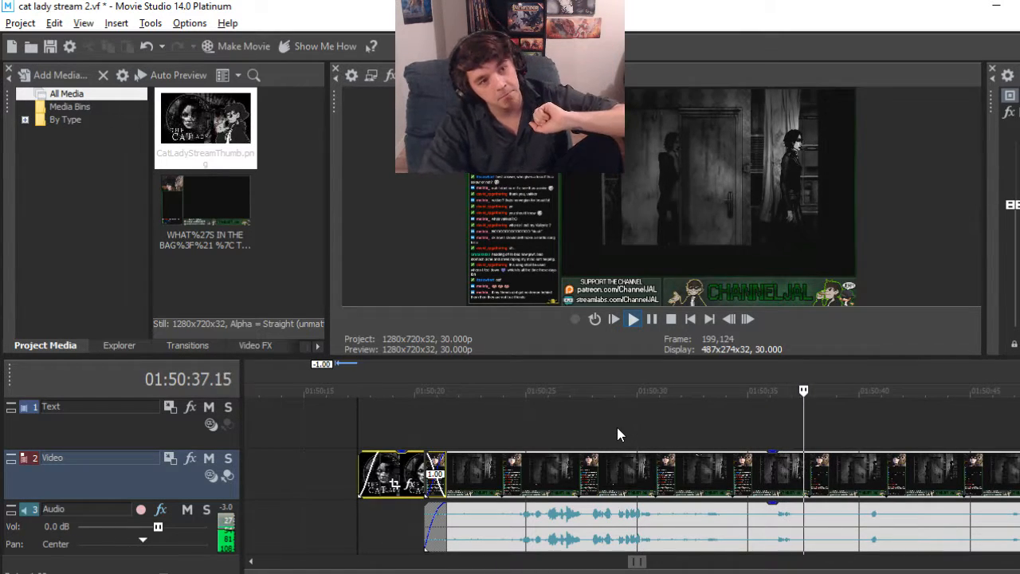
left_click(652, 319)
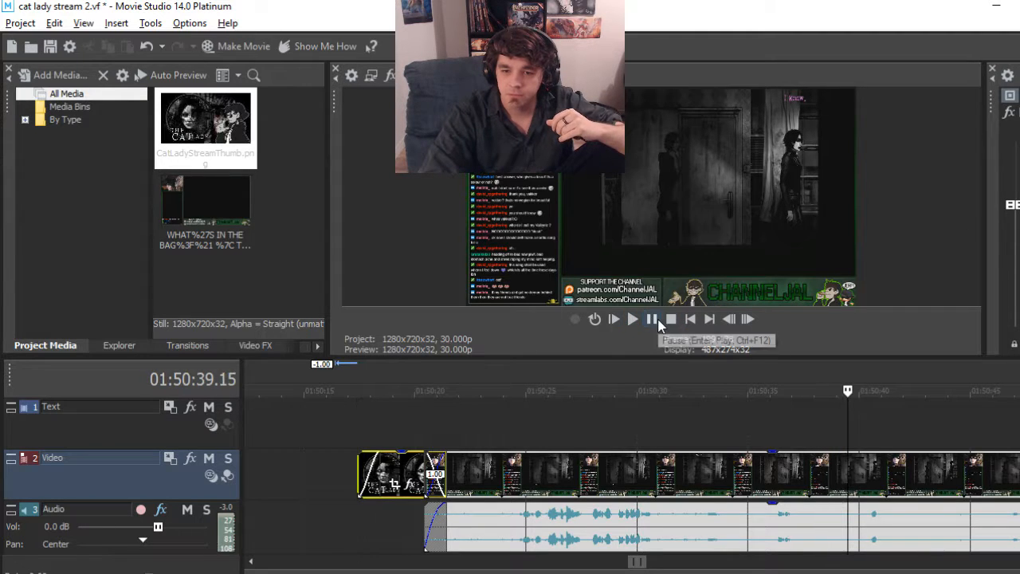
scroll(675, 411, "down", 10)
scroll(684, 429, "down", 4)
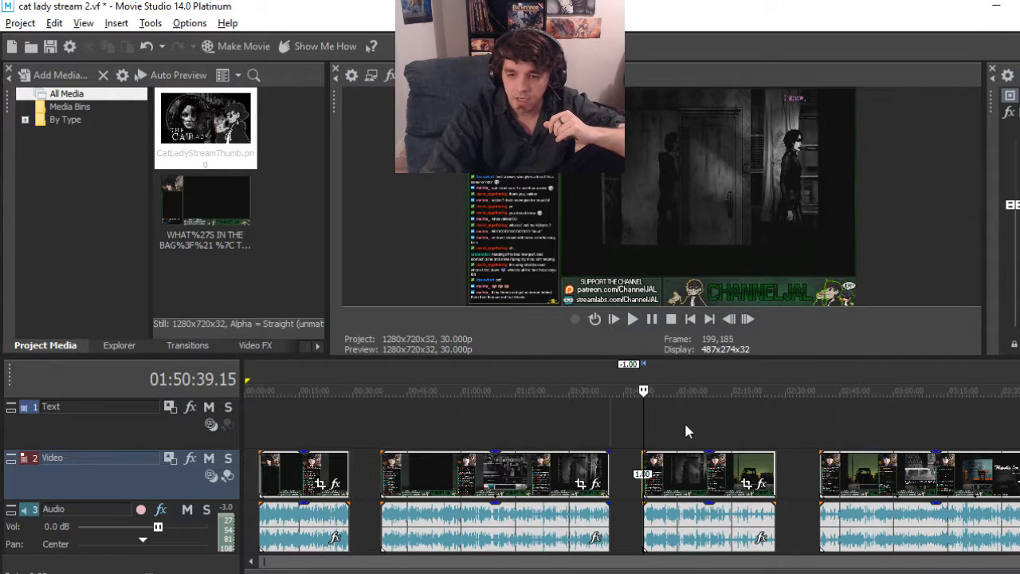
Inspect the third segment's closing thumbnail and the fourth segment's opening thumbnail and fades on the timeline
left_click(769, 420)
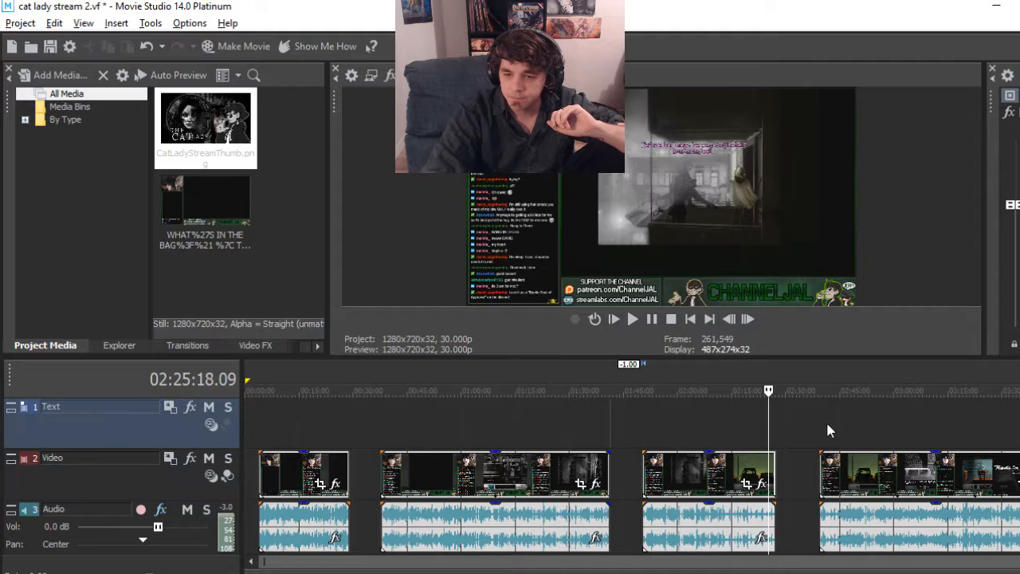
left_click(778, 418)
scroll(671, 446, "up", 3)
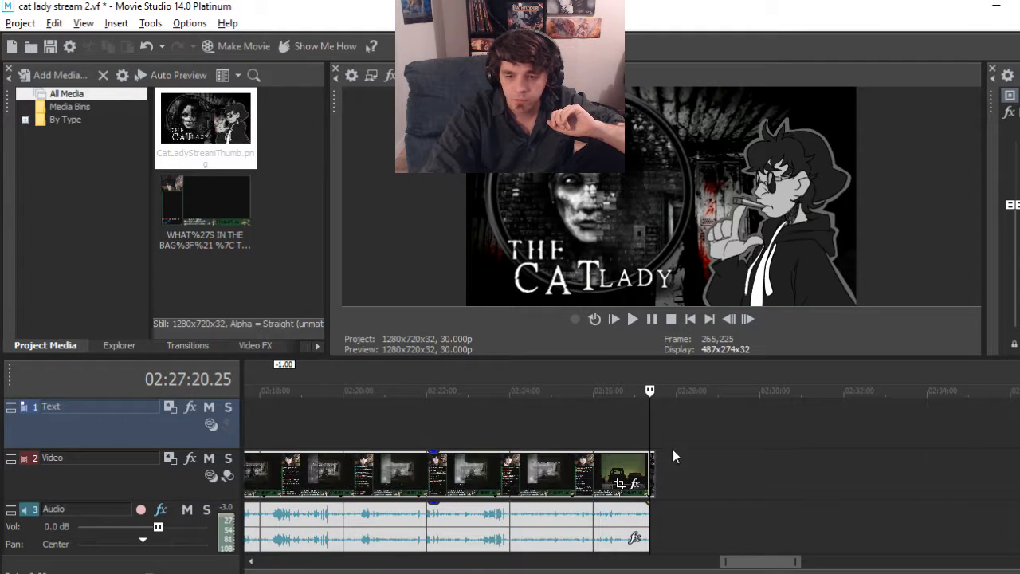
scroll(678, 439, "down", 3)
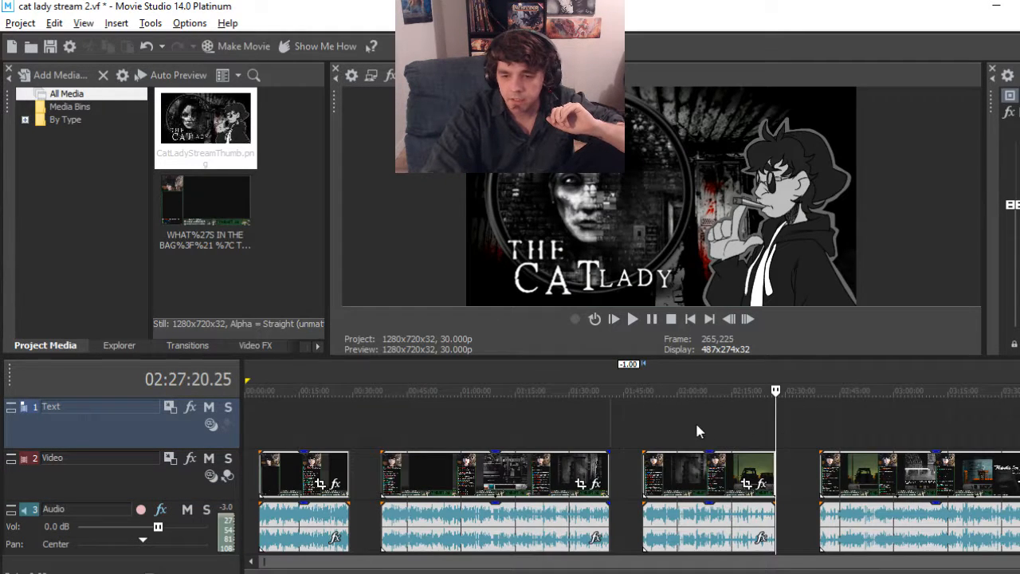
left_click(822, 414)
scroll(821, 417, "up", 3)
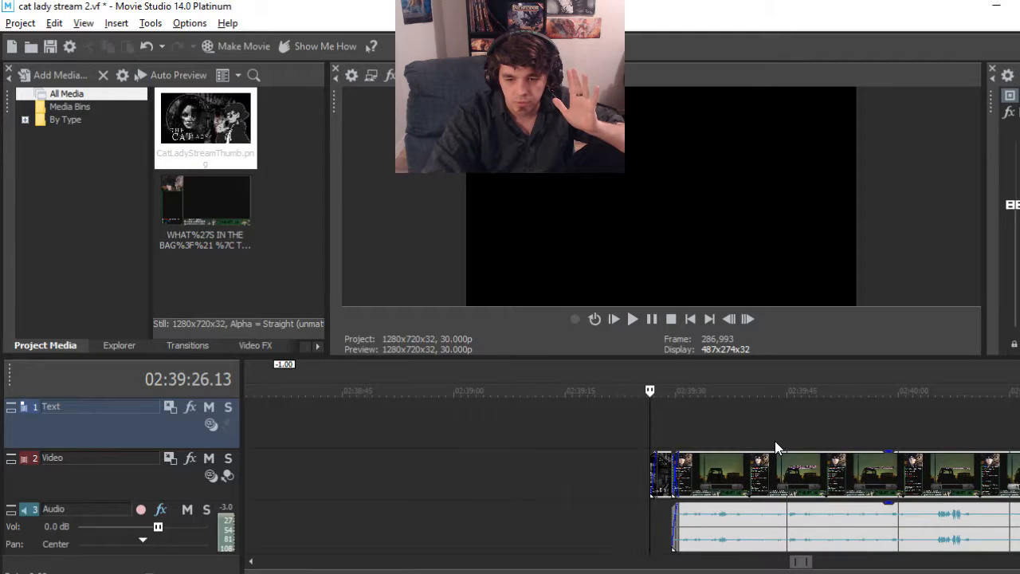
Go to the last segment's outro screen and play near its end to find where the audio stops
scroll(774, 441, "down", 5)
left_click(1011, 433)
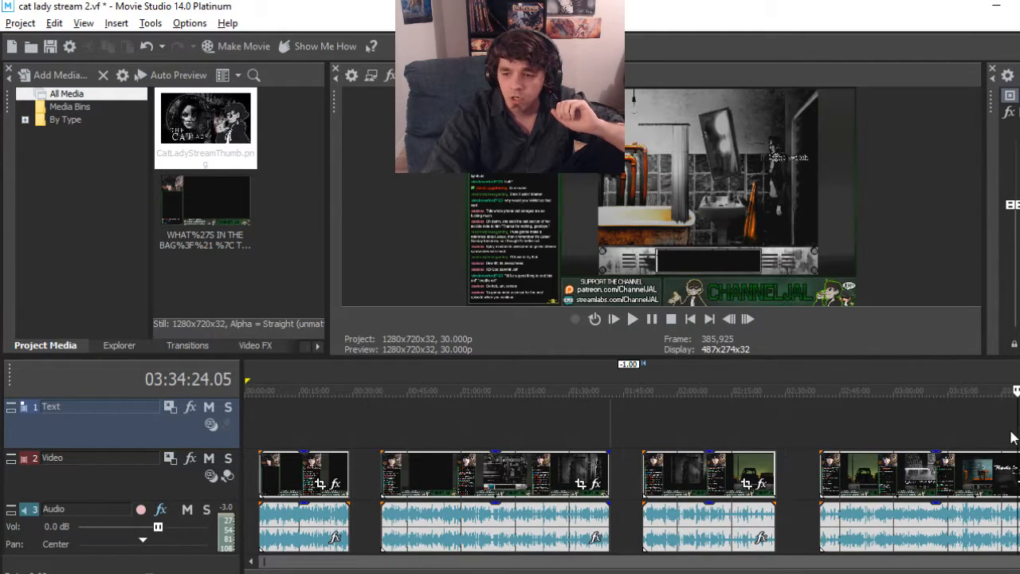
scroll(1004, 435, "up", 3)
scroll(956, 443, "down", 3)
left_click(934, 434)
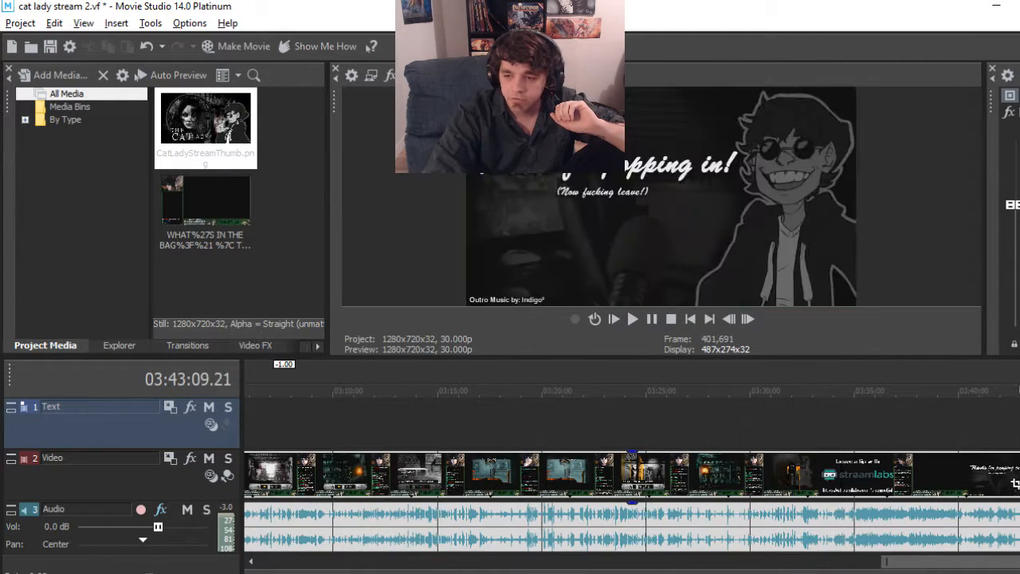
scroll(934, 441, "up", 4)
scroll(925, 440, "down", 2)
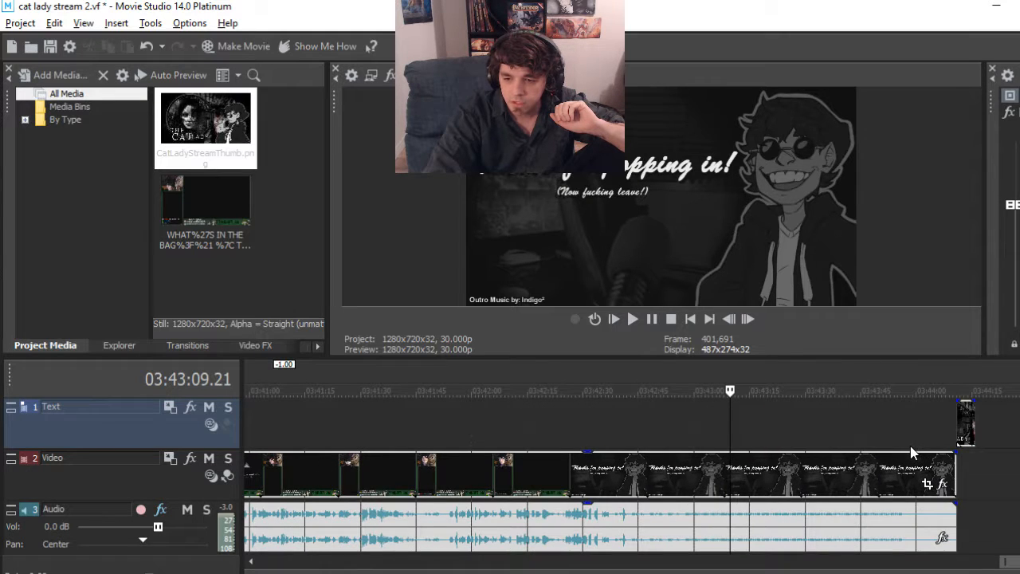
left_click(909, 434)
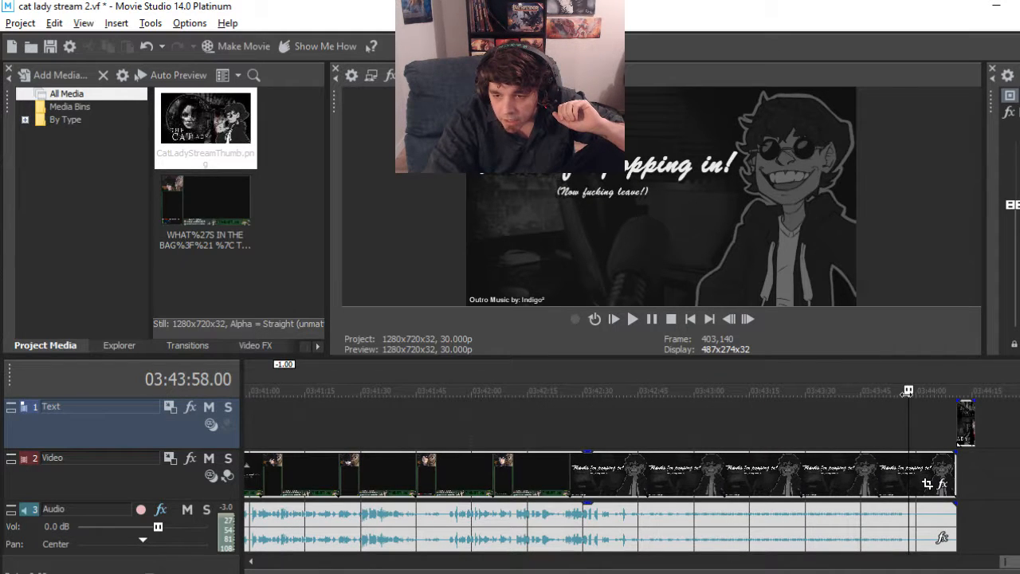
left_click_drag(907, 390, 883, 391)
left_click(632, 318)
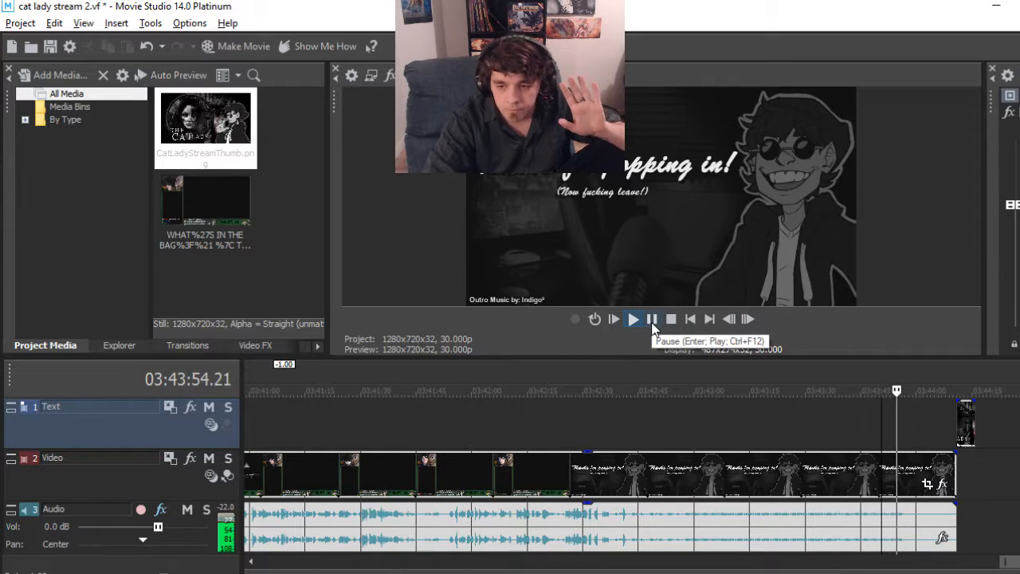
left_click(652, 321)
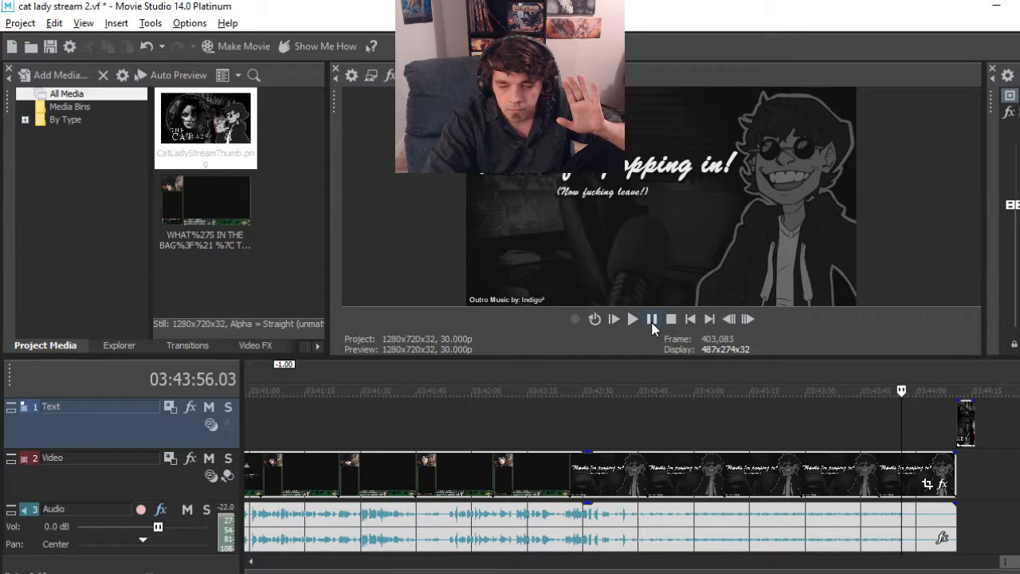
Pinpoint where the outro audio ends and trim the last segment's footage end to 03:43:56.10
scroll(826, 422, "up", 2)
scroll(801, 426, "up", 2)
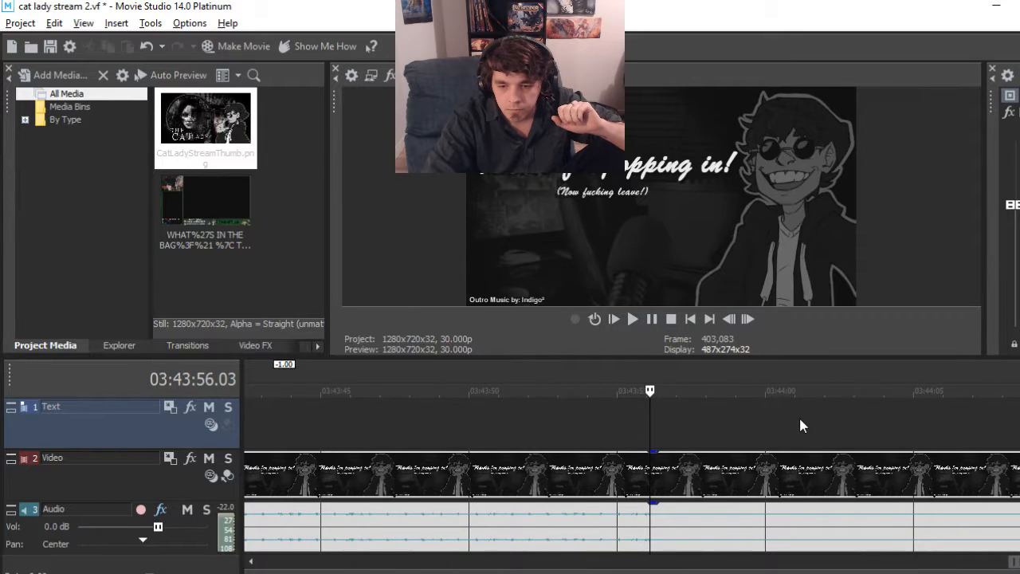
left_click(635, 318)
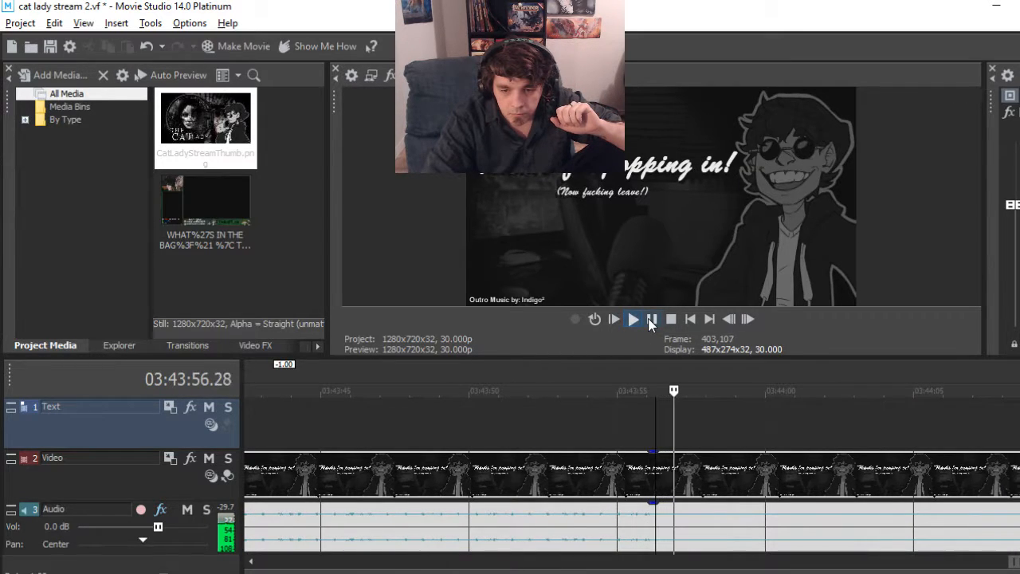
left_click(651, 320)
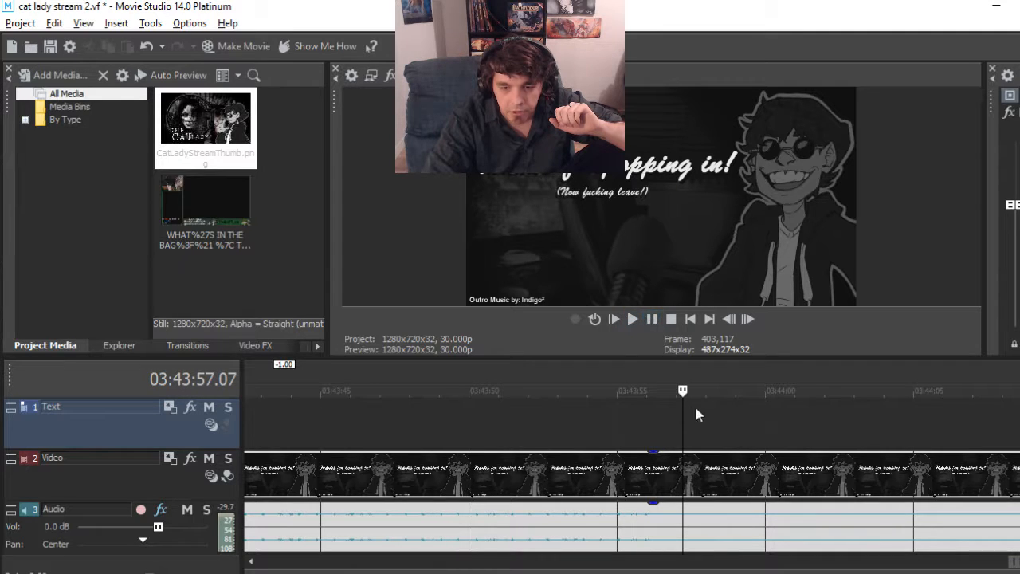
left_click_drag(681, 388, 656, 389)
scroll(706, 413, "down", 4)
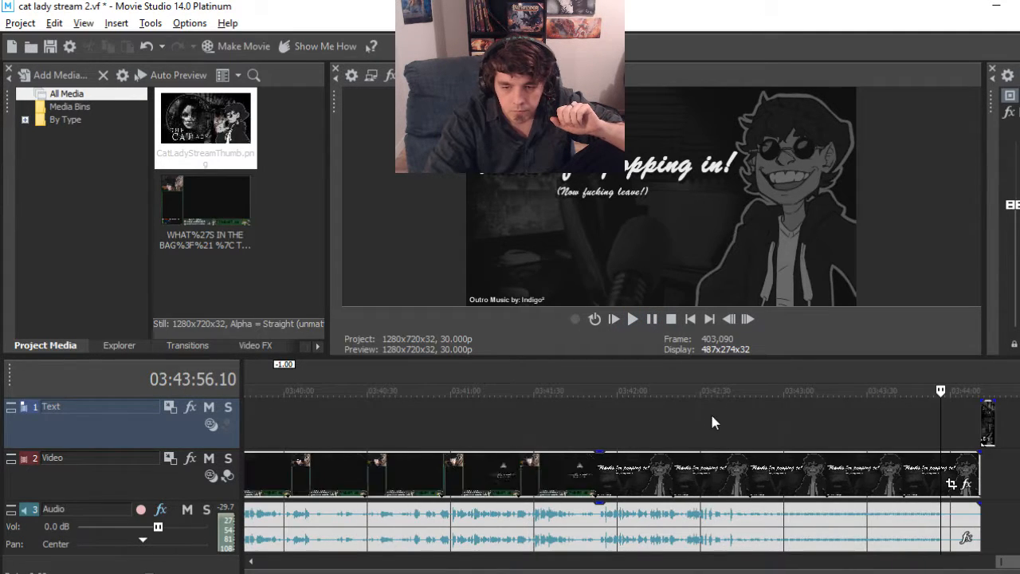
left_click_drag(979, 470, 941, 471)
Play the last segment's footage around 03:42:30 to find the switch from the stream layout to the outro screen
left_click(695, 428)
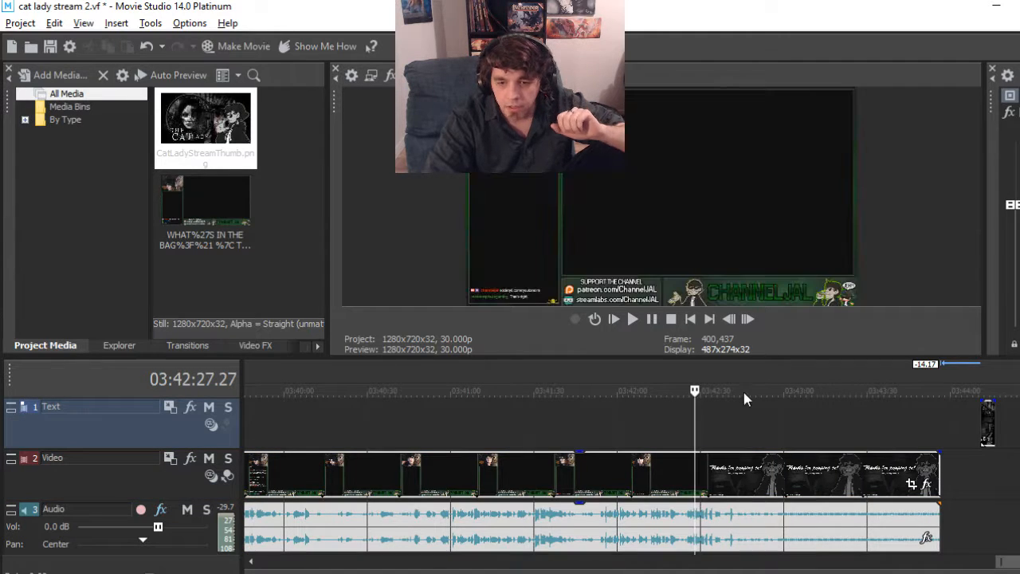
left_click(634, 319)
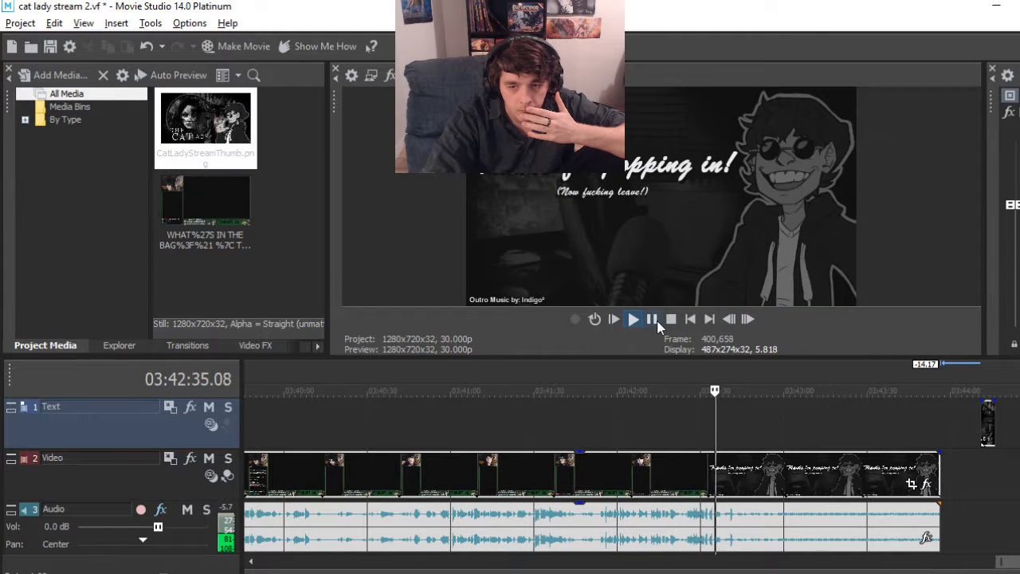
left_click(657, 321)
scroll(705, 401, "up", 4)
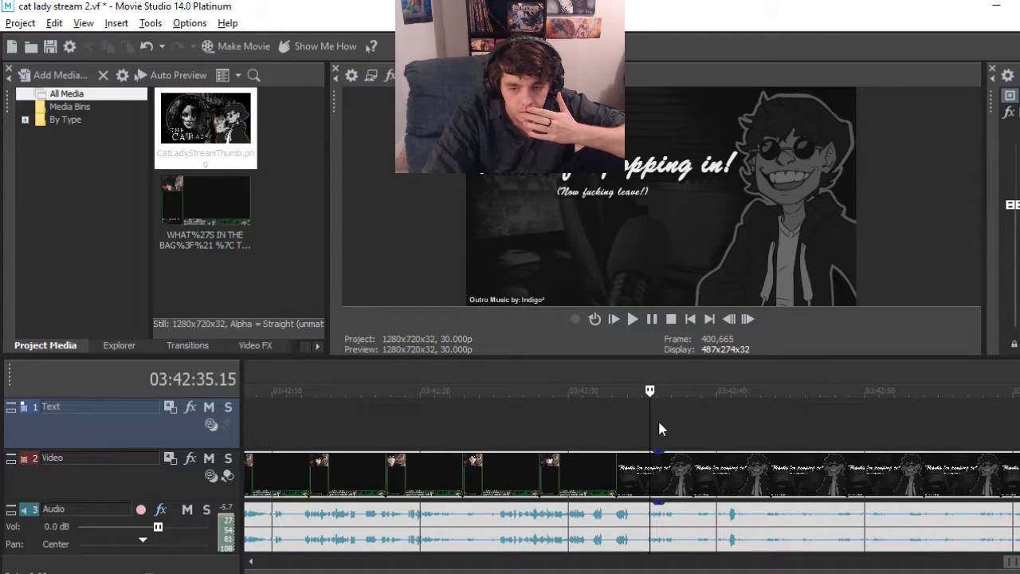
left_click(580, 423)
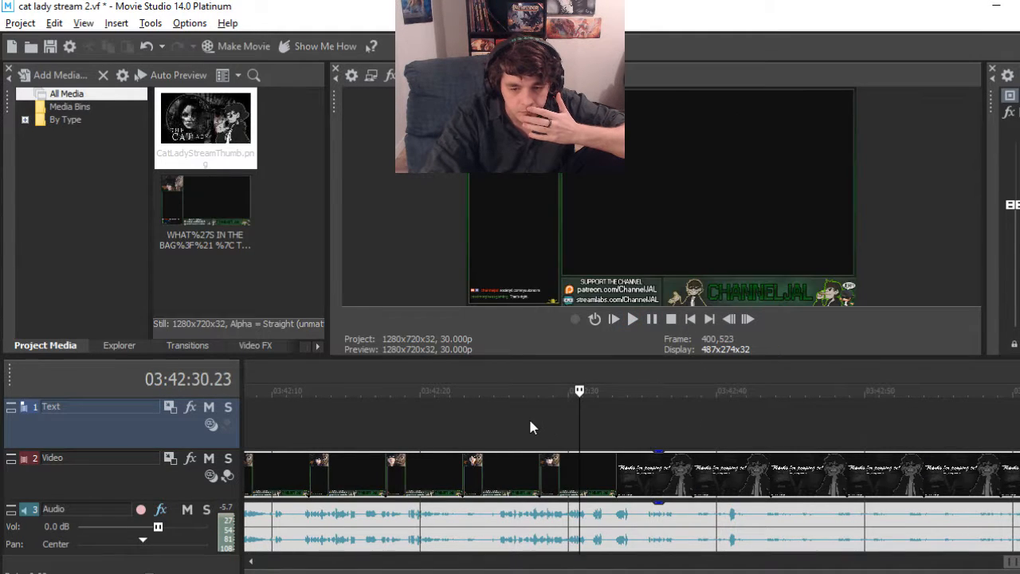
left_click(630, 320)
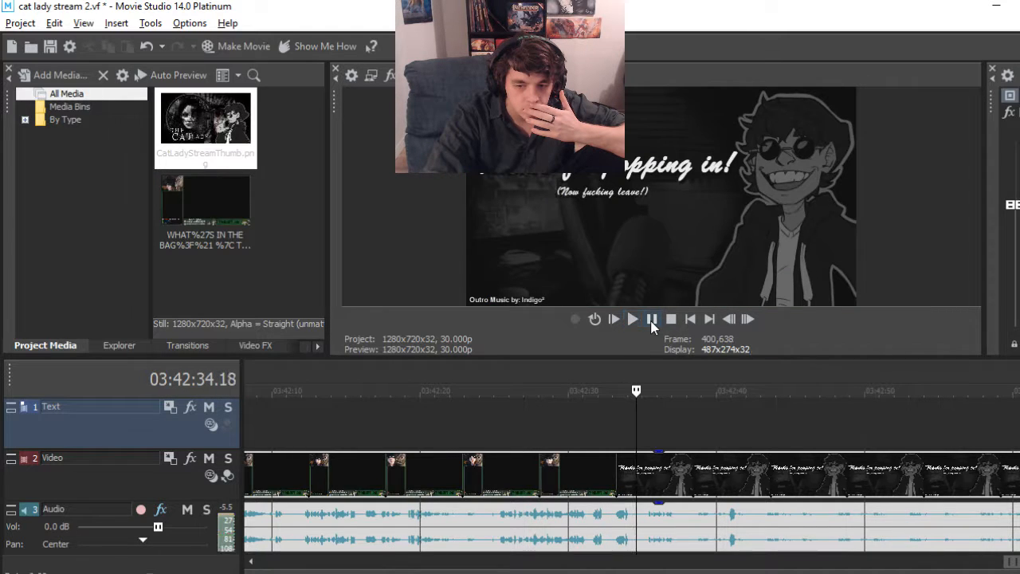
Place the playhead by single-frame stepping on the last frame before the outro screen, at 03:42:34.00
left_click(730, 319)
left_click(730, 319)
left_click(730, 319)
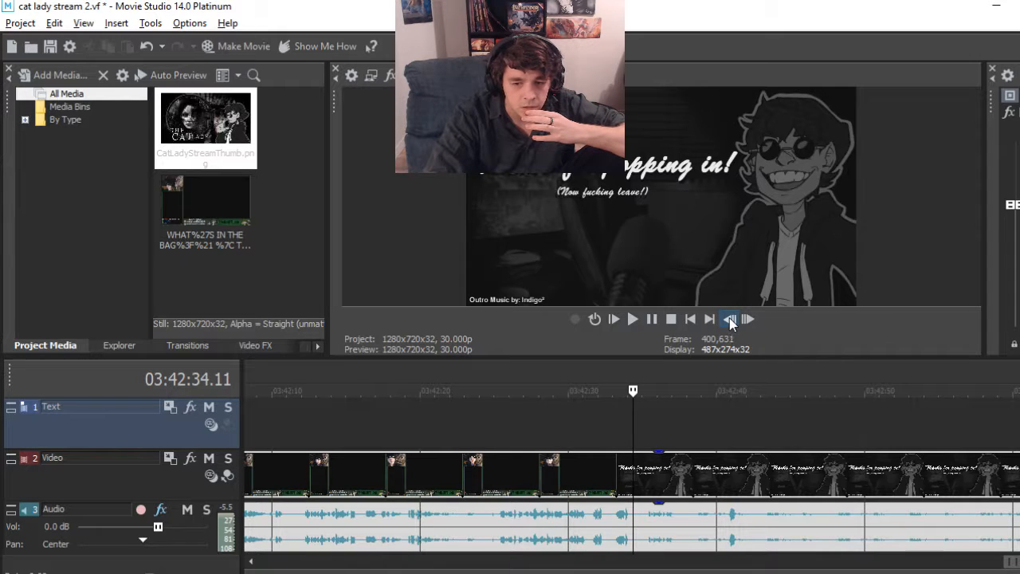
left_click(730, 321)
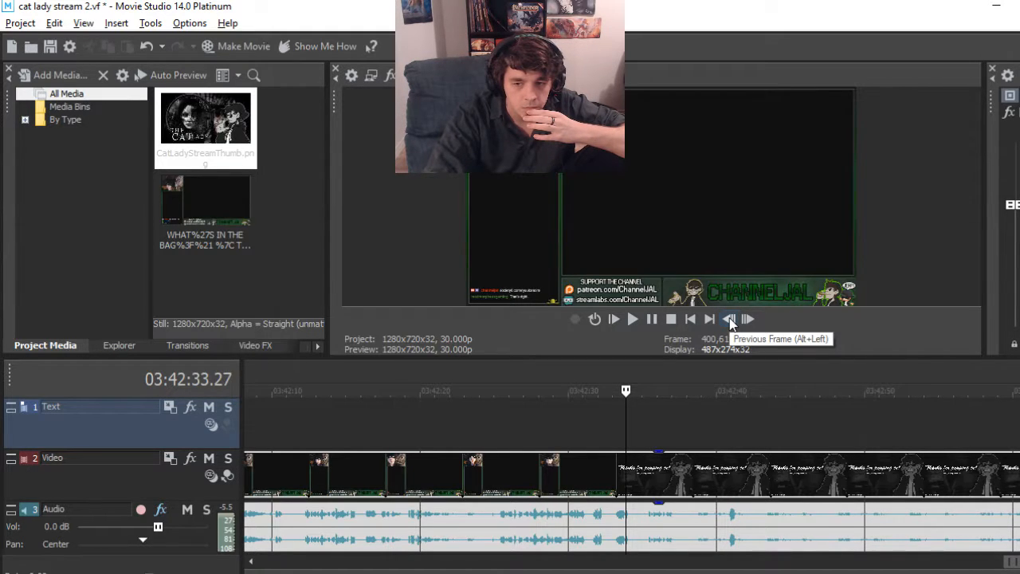
left_click(747, 319)
left_click(747, 319)
left_click(748, 319)
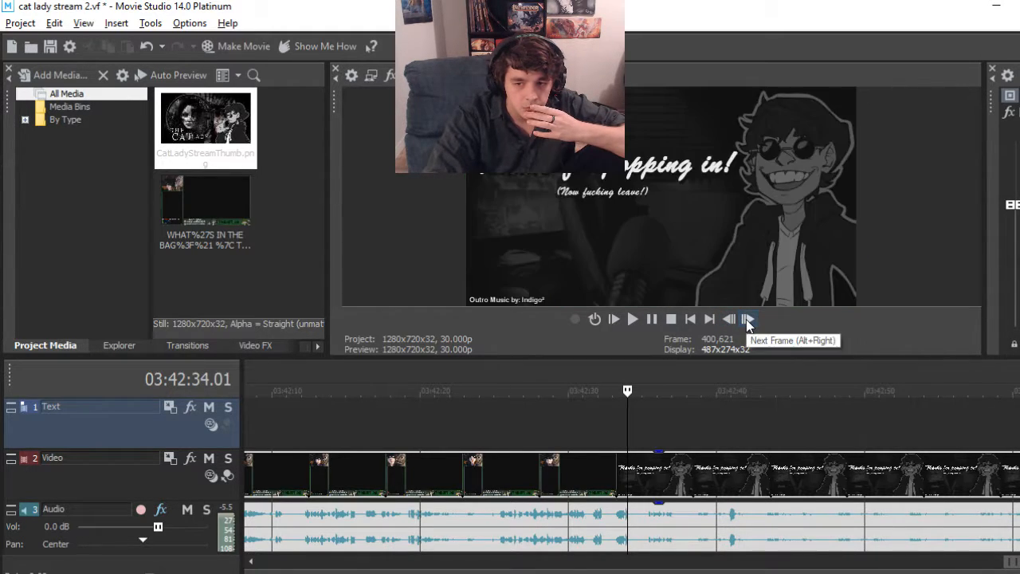
left_click(730, 319)
Move the closing thumbnail on the Text track to start at 03:42:34.00 and extend its end to the footage's end
scroll(757, 423, "down", 6)
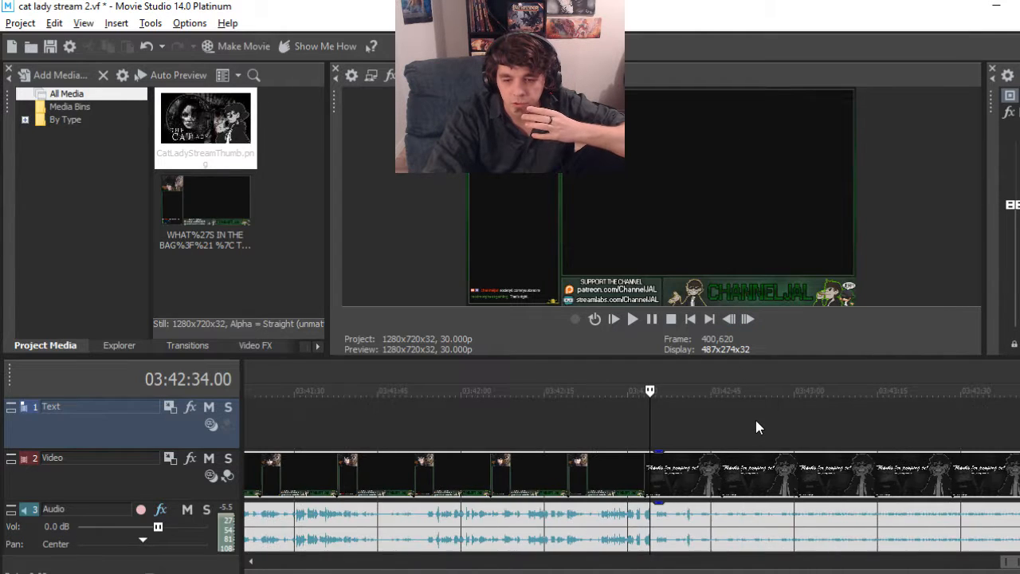
mouse_move(1019, 417)
left_mouse_down()
mouse_move(945, 418)
mouse_move(1018, 418)
left_mouse_up()
scroll(990, 470, "up", 8)
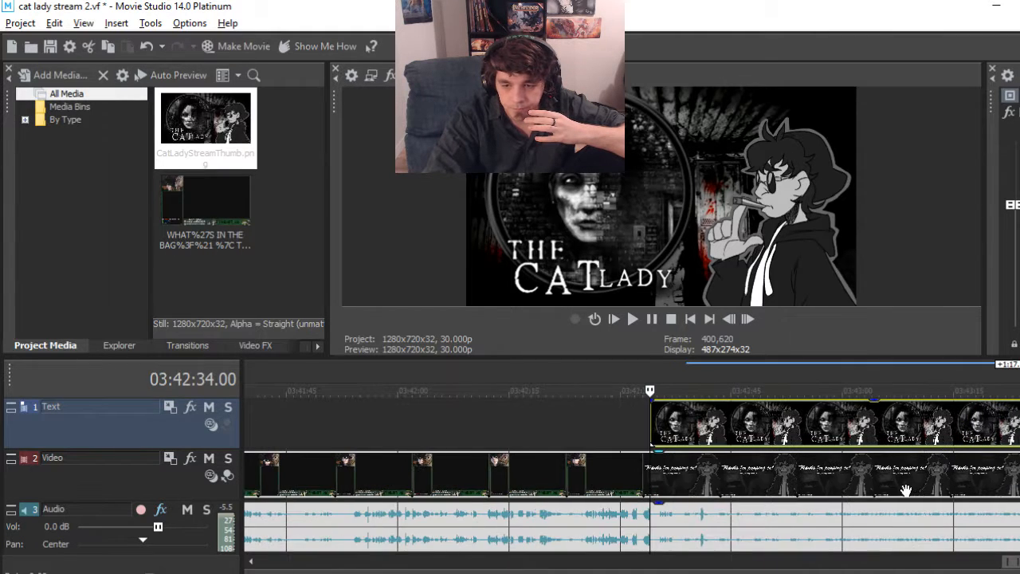
Split the last segment's footage and audio at 03:42:34.00, where the closing thumbnail starts
left_click(650, 464)
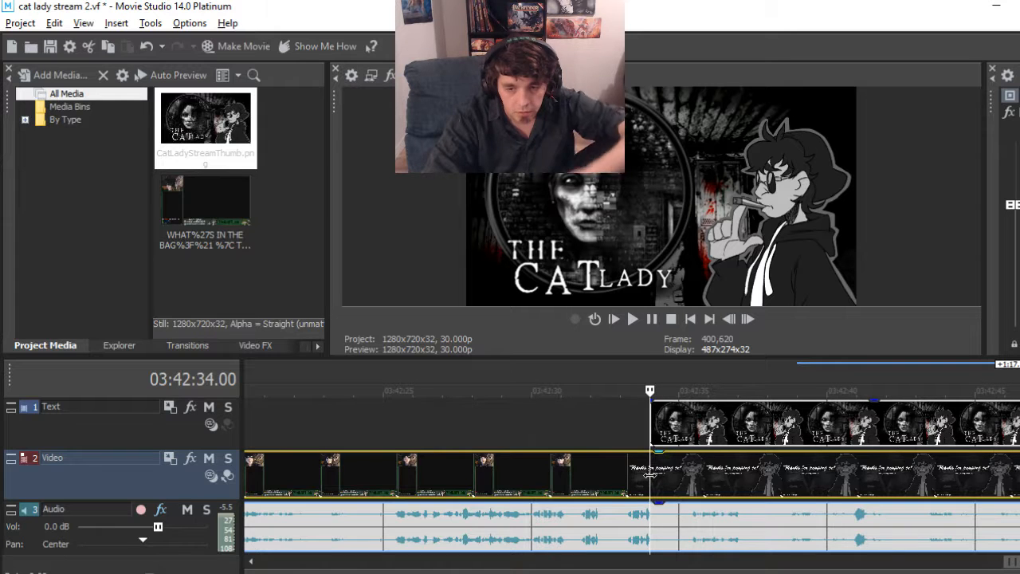
key("s")
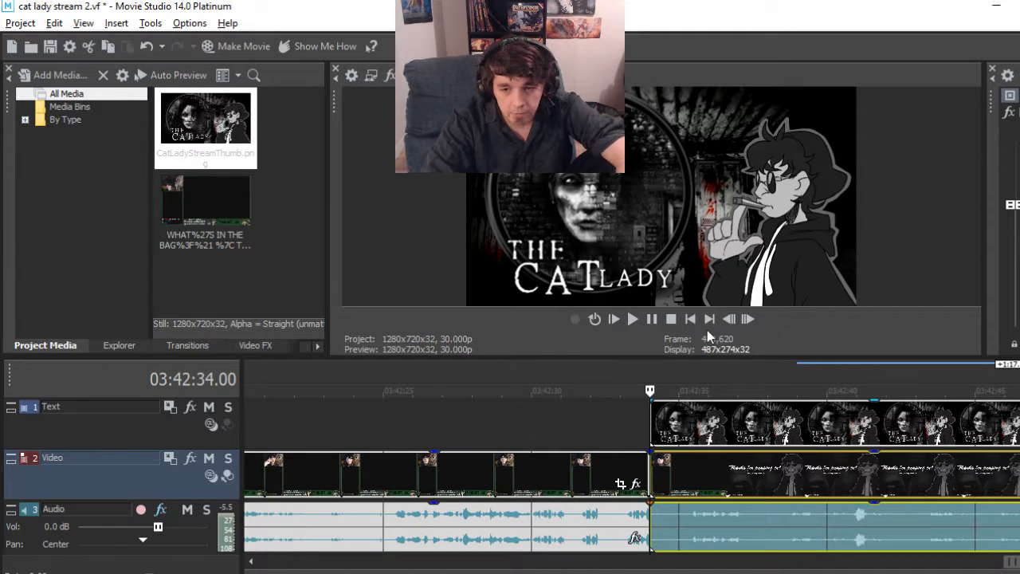
left_click(729, 319)
left_click(747, 319)
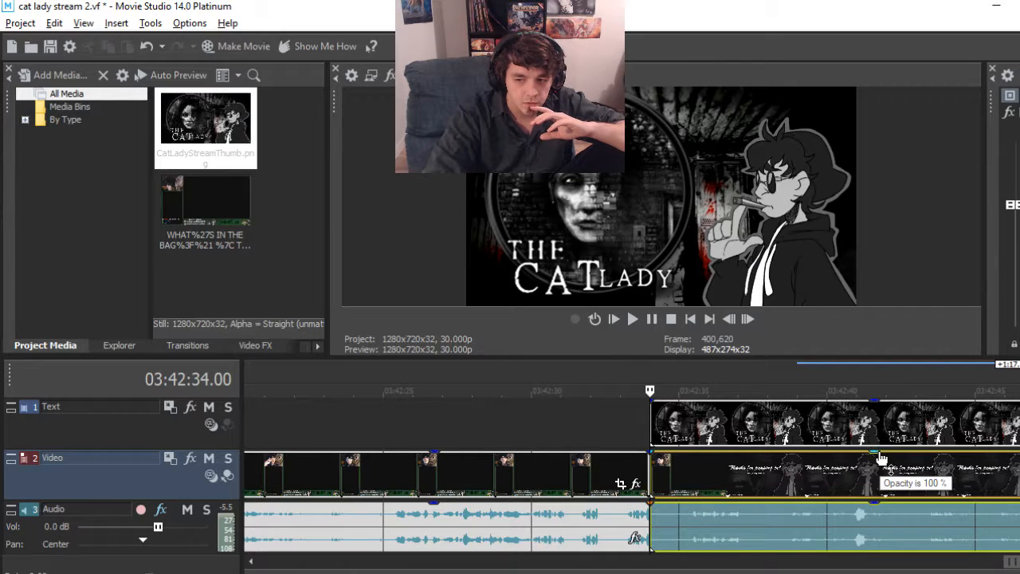
Lower the split-off outro clip's opacity to 0 % and bring it back to 100 %
mouse_move(878, 458)
left_mouse_down()
mouse_move(875, 508)
mouse_move(877, 456)
left_mouse_up()
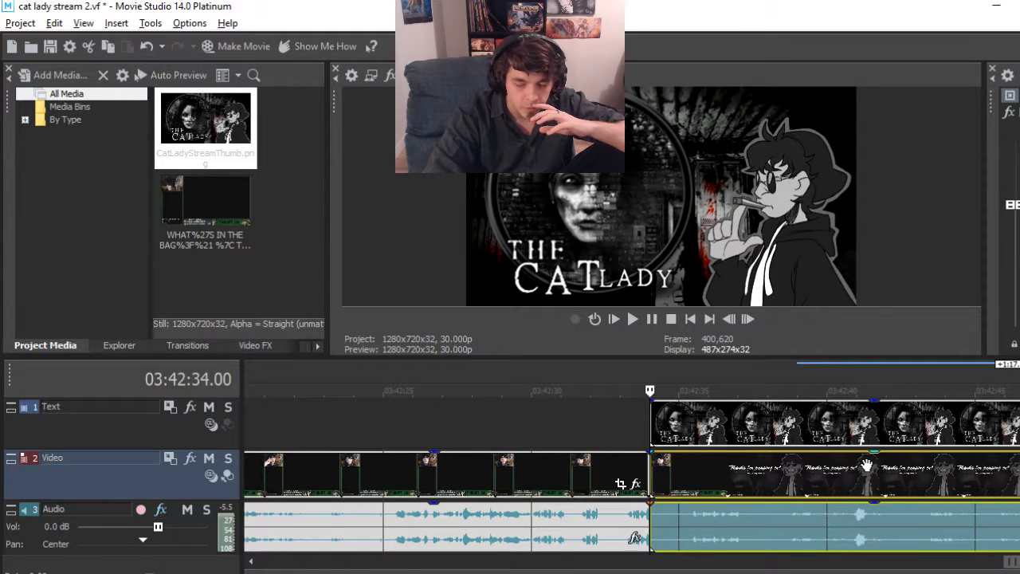
left_click(840, 476)
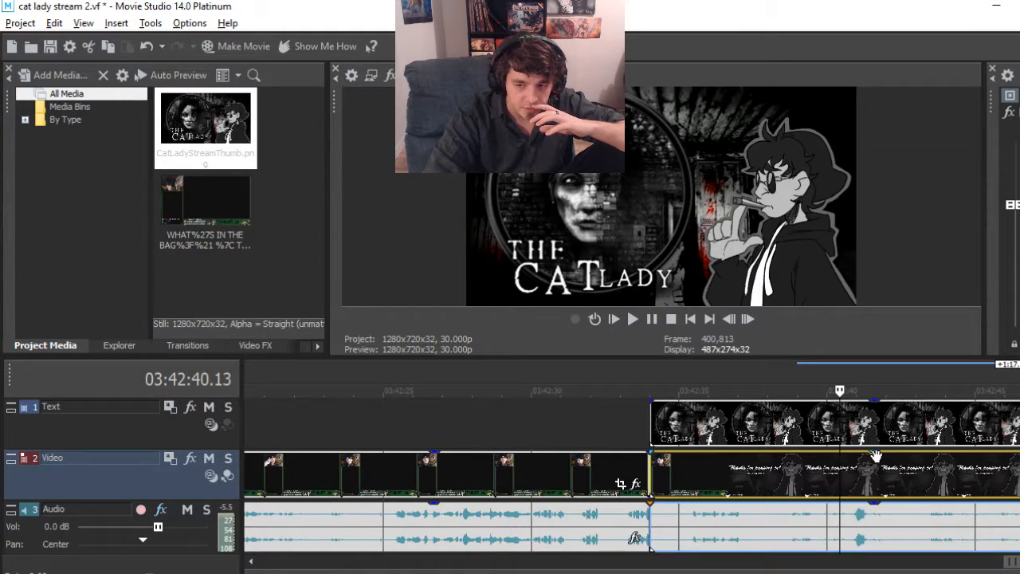
left_click_drag(876, 463, 878, 508)
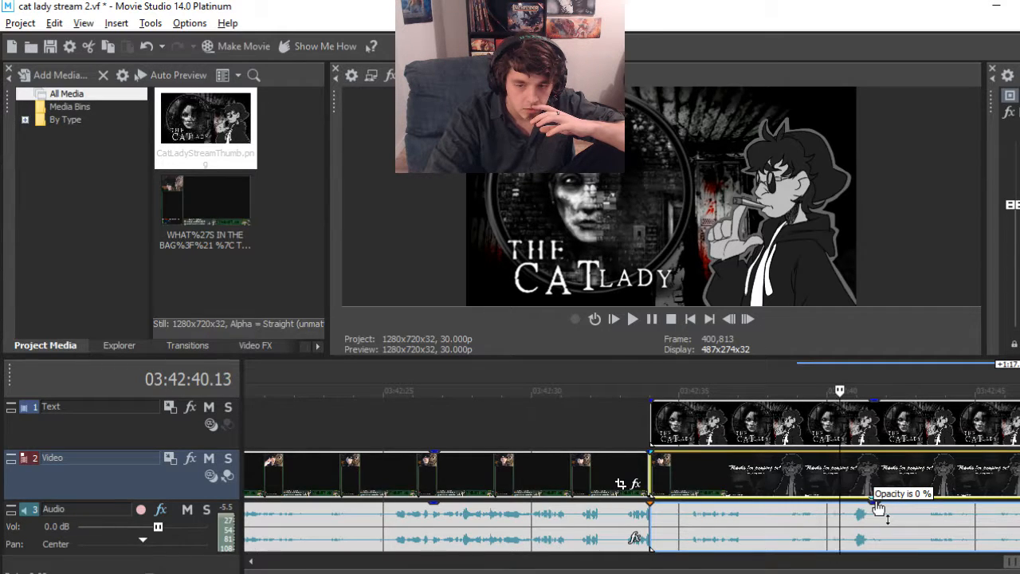
left_click_drag(879, 508, 876, 459)
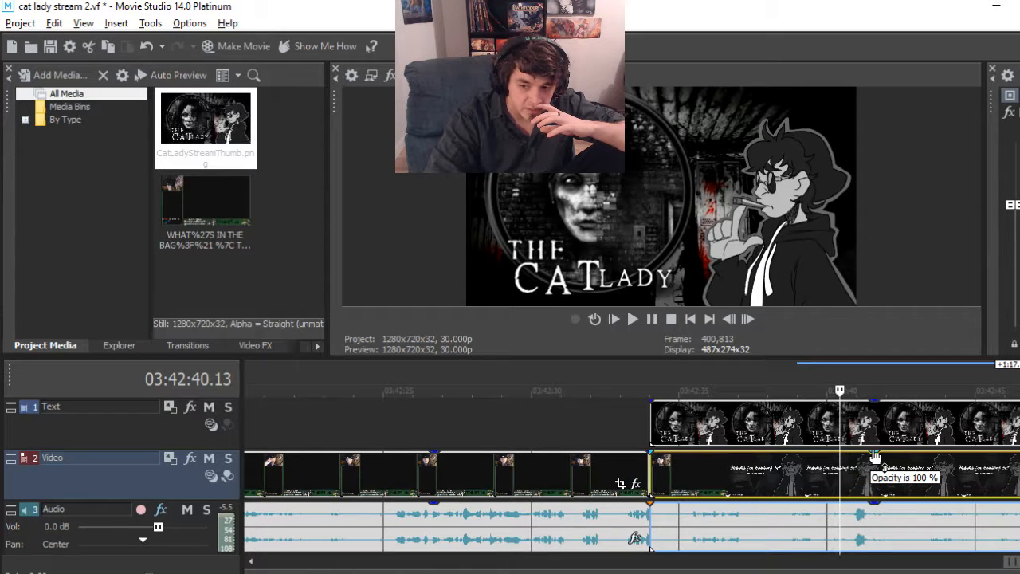
Try lowering the outro clip's opacity to 0 % underneath the closing thumbnail
left_click_drag(875, 456, 876, 498)
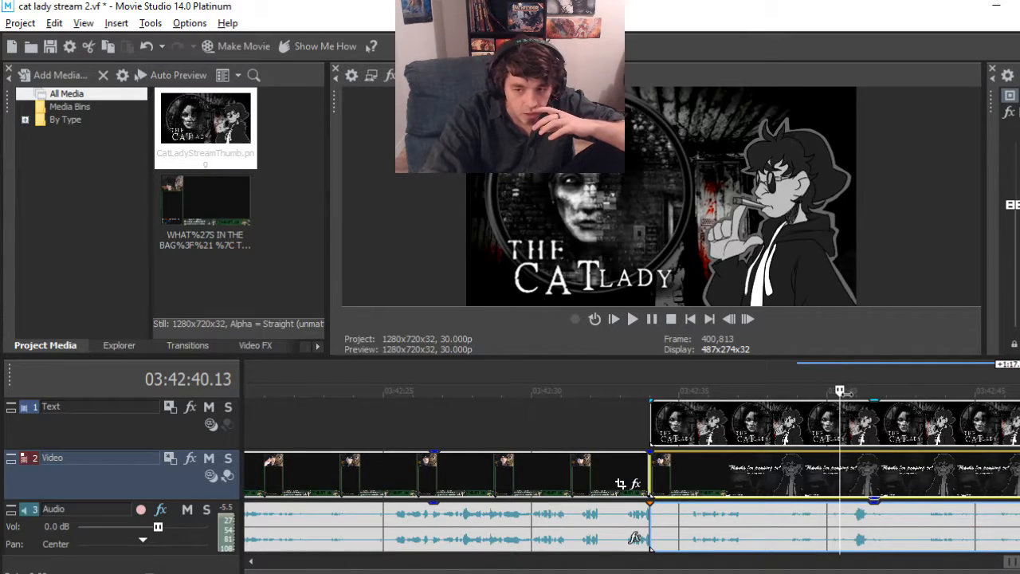
left_click(802, 422)
mouse_move(802, 400)
left_mouse_down()
mouse_move(638, 401)
mouse_move(821, 392)
mouse_move(784, 393)
left_mouse_up()
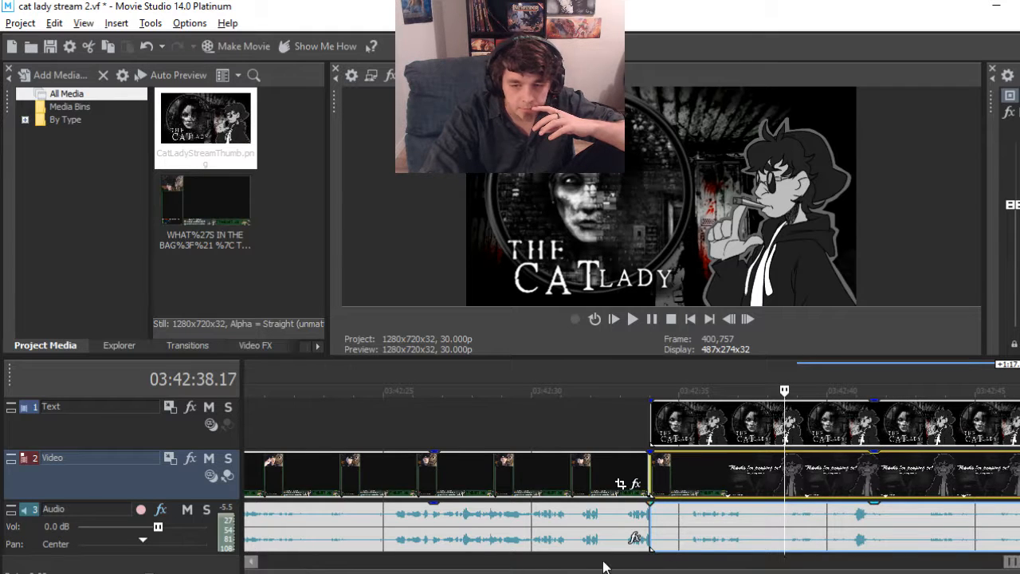
Add a fade-out of about 1.3 seconds to the end of the last segment's closing thumbnail
scroll(813, 481, "down", 8)
left_click(985, 418)
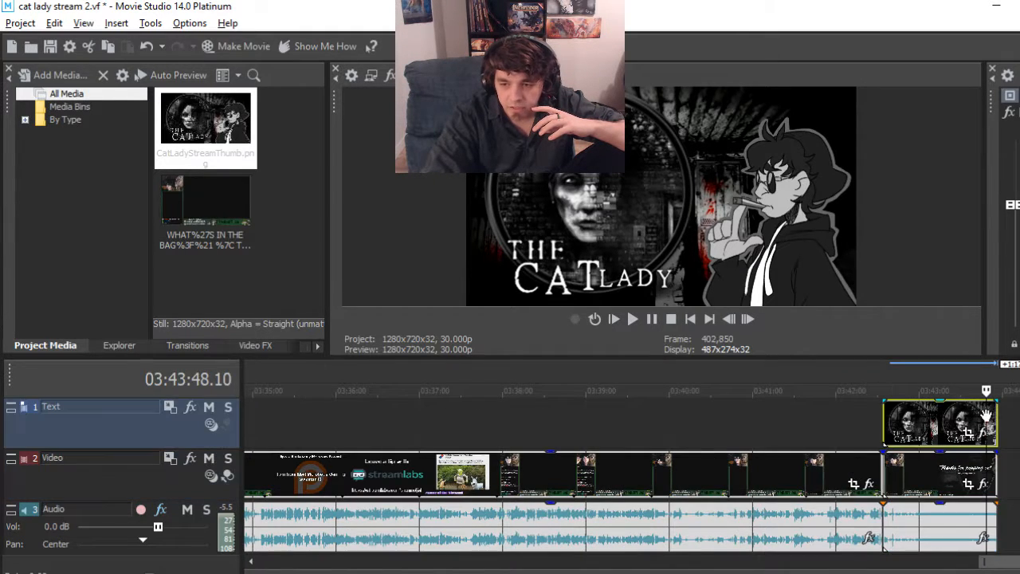
scroll(814, 466, "up", 8)
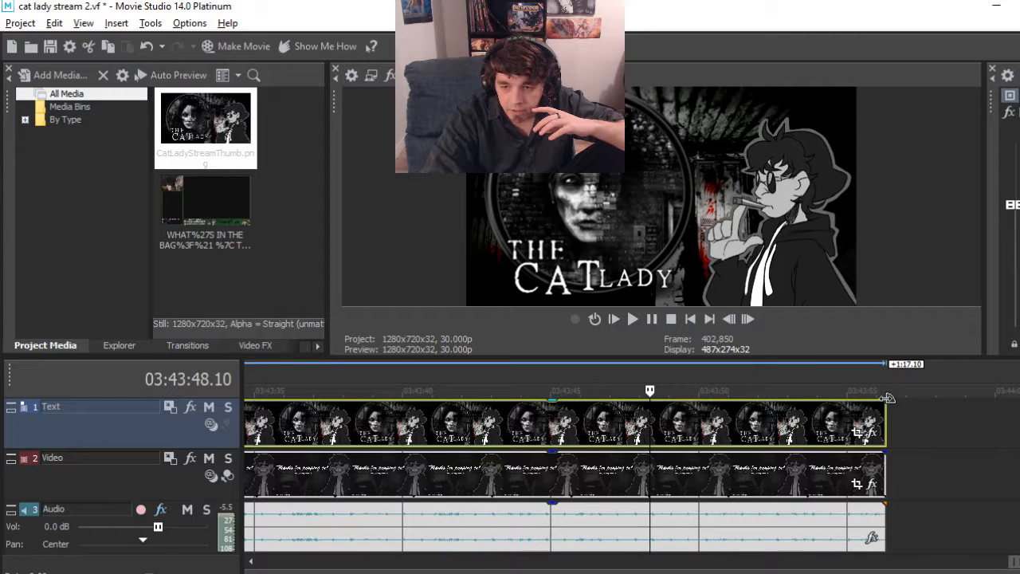
left_click_drag(887, 397, 847, 398)
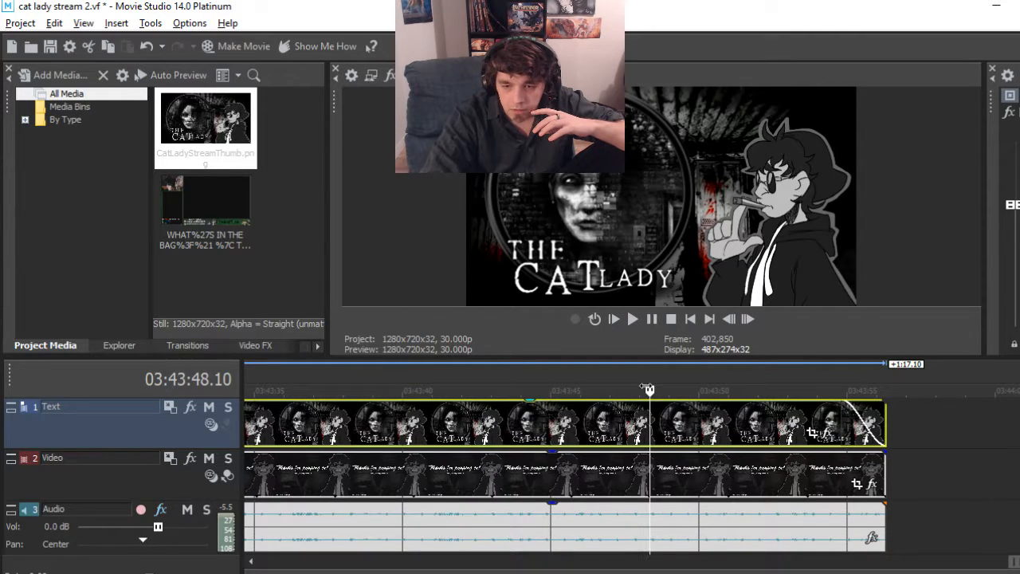
Play and scrub through the closing thumbnail's fade-out to check how it blends with the outro clip underneath
left_click_drag(647, 388, 821, 390)
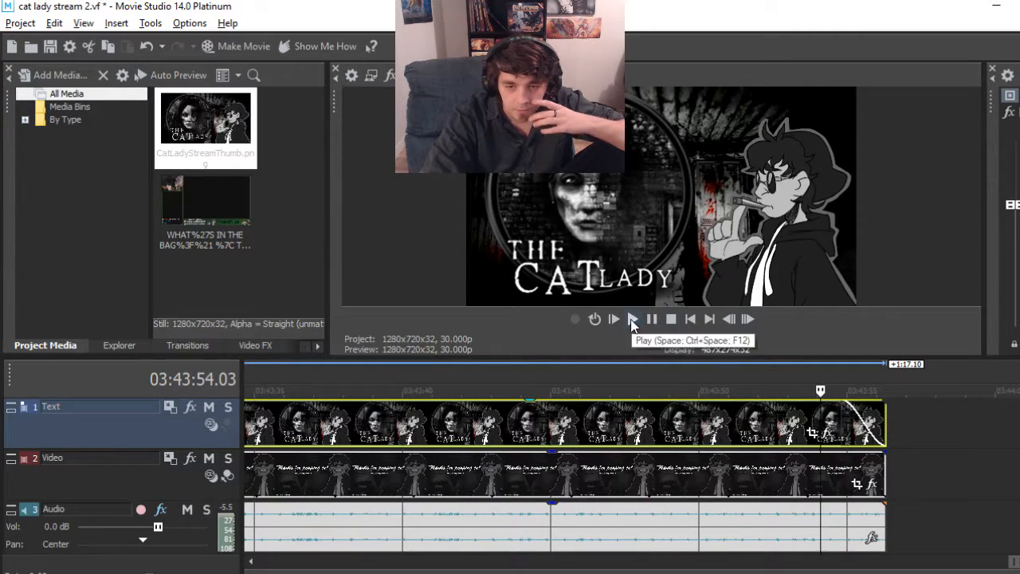
left_click(632, 320)
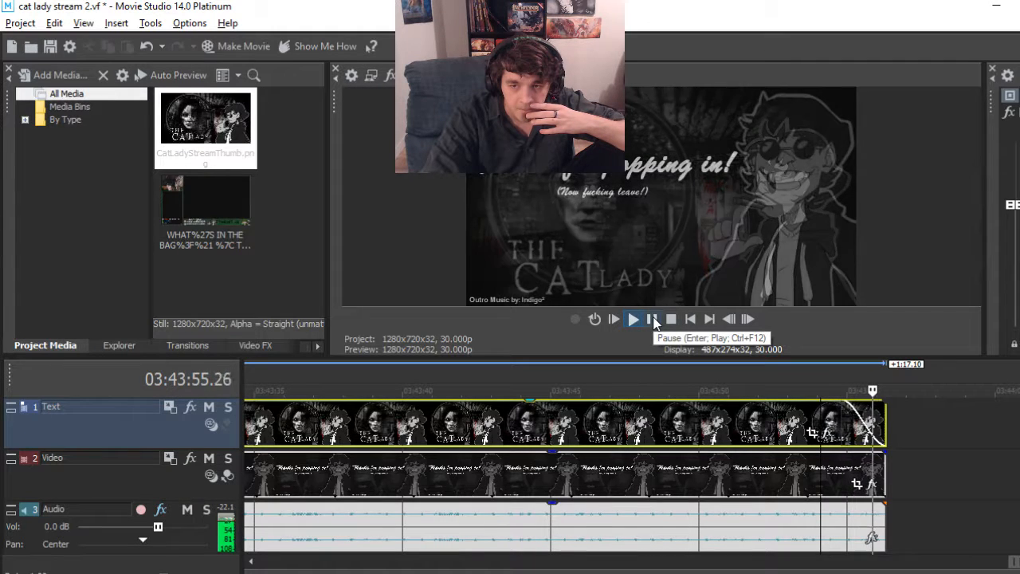
left_click(653, 318)
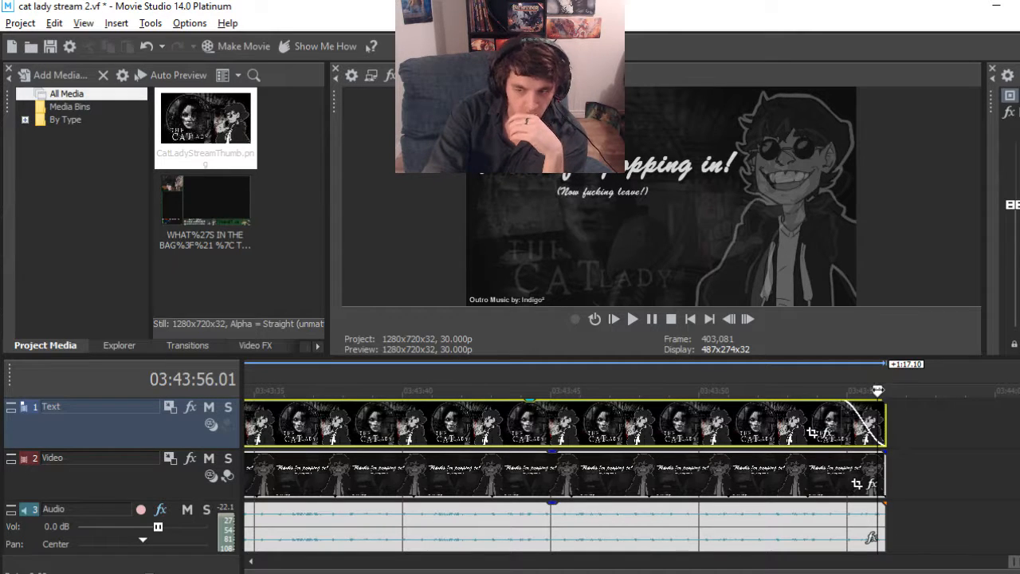
left_click_drag(878, 390, 870, 391)
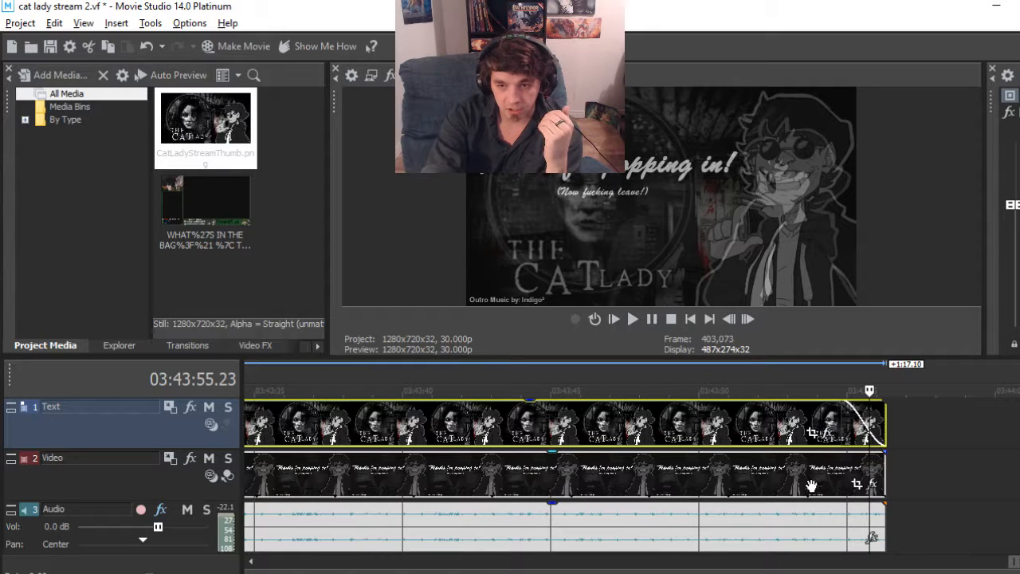
mouse_move(871, 390)
left_mouse_down()
mouse_move(842, 389)
mouse_move(888, 389)
mouse_move(873, 390)
left_mouse_up()
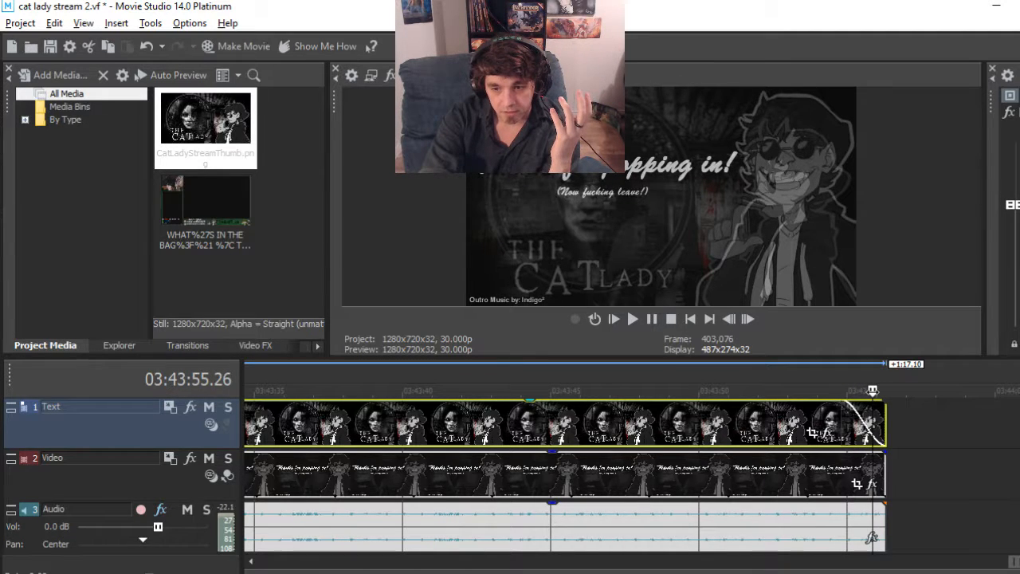
Set the outro clip's opacity to 0 % and play through the closing thumbnail's fade-out
left_click(800, 468)
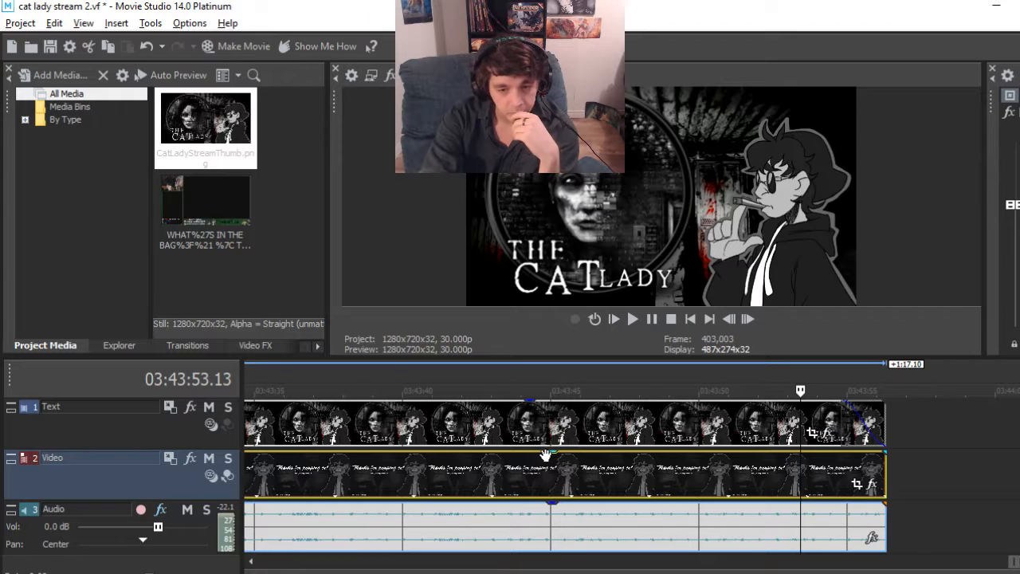
left_click_drag(554, 460, 569, 519)
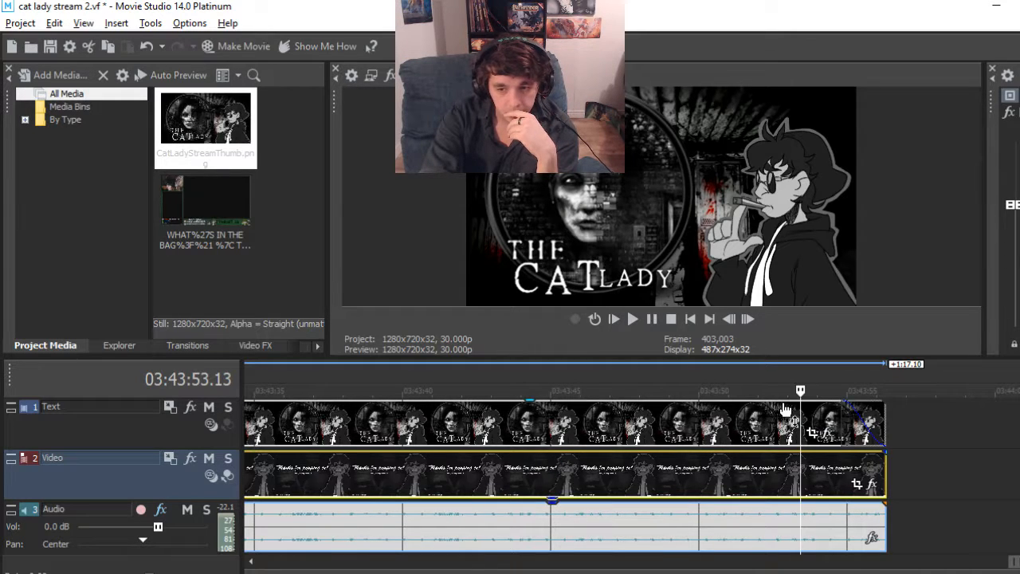
left_click_drag(799, 389, 855, 389)
key("space")
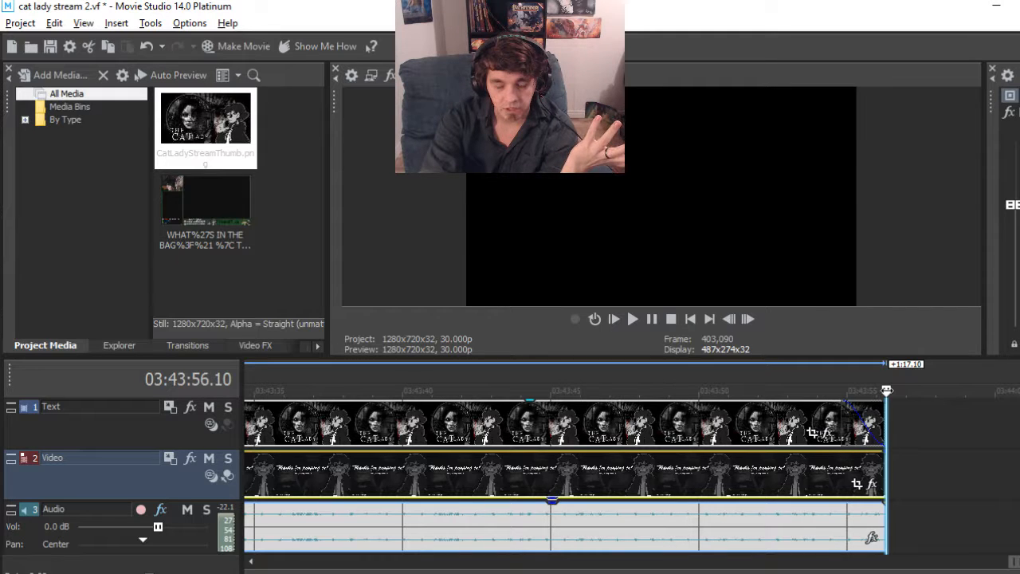
left_click_drag(885, 391, 872, 391)
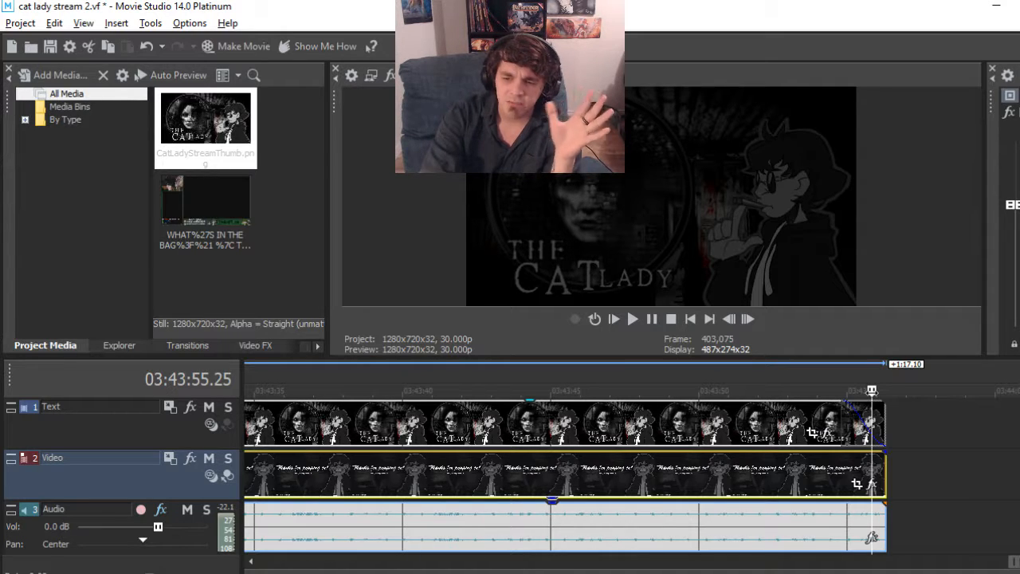
mouse_move(872, 390)
left_mouse_down()
mouse_move(842, 391)
mouse_move(885, 391)
left_mouse_up()
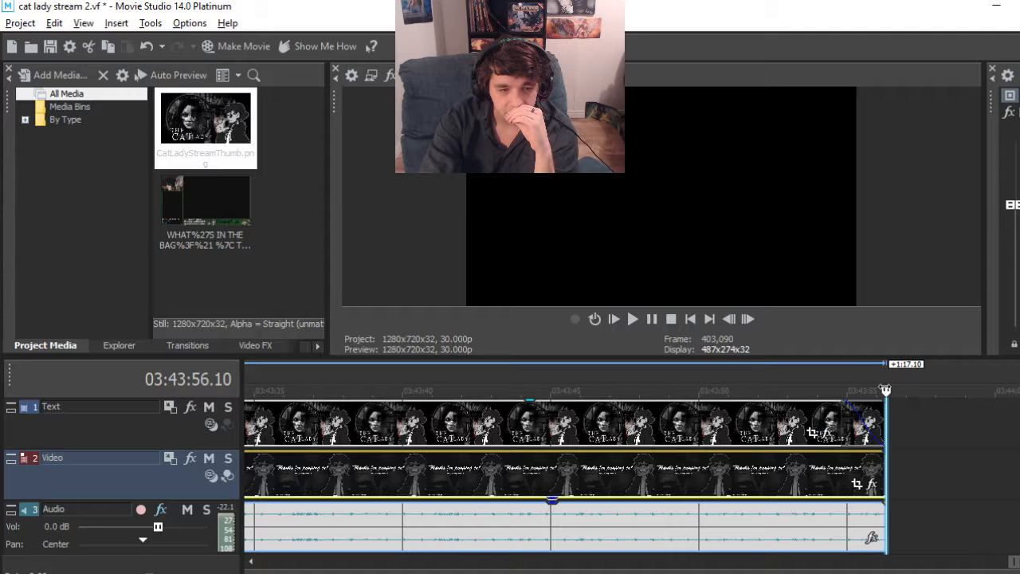
Step the playhead back frame by frame to 03:43:55.10 and shorten the closing thumbnail's fade-out to start there
left_click_drag(885, 390, 863, 390)
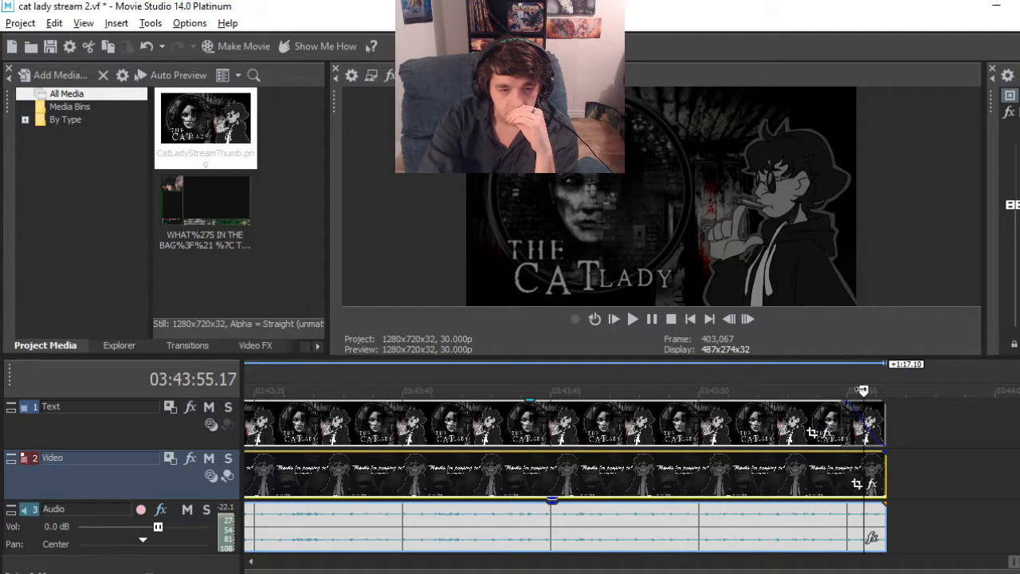
left_click(727, 319)
left_click(727, 320)
left_click(727, 320)
left_click(727, 320)
left_click(727, 319)
left_click(727, 319)
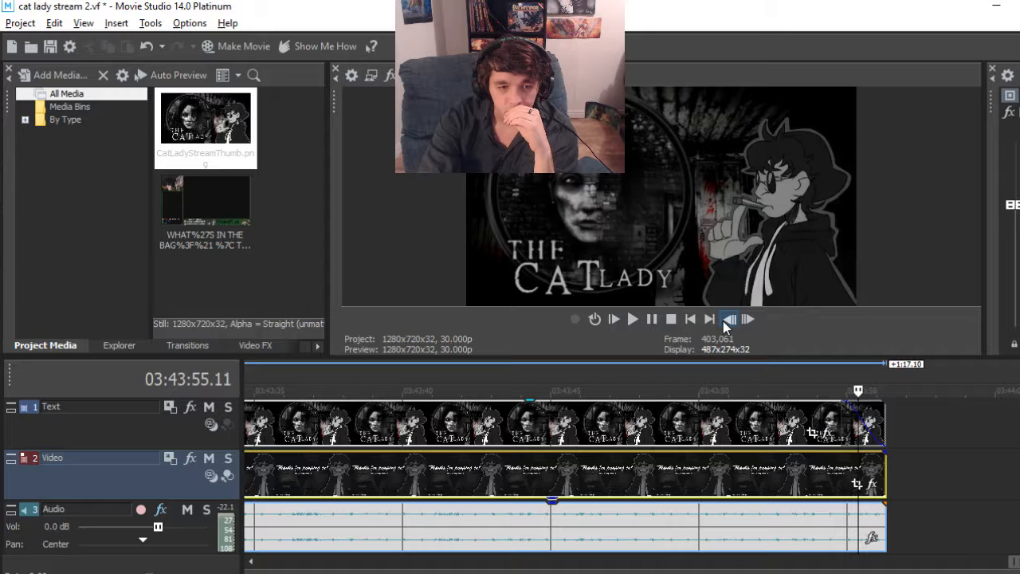
left_click(726, 319)
left_click_drag(845, 412, 859, 410)
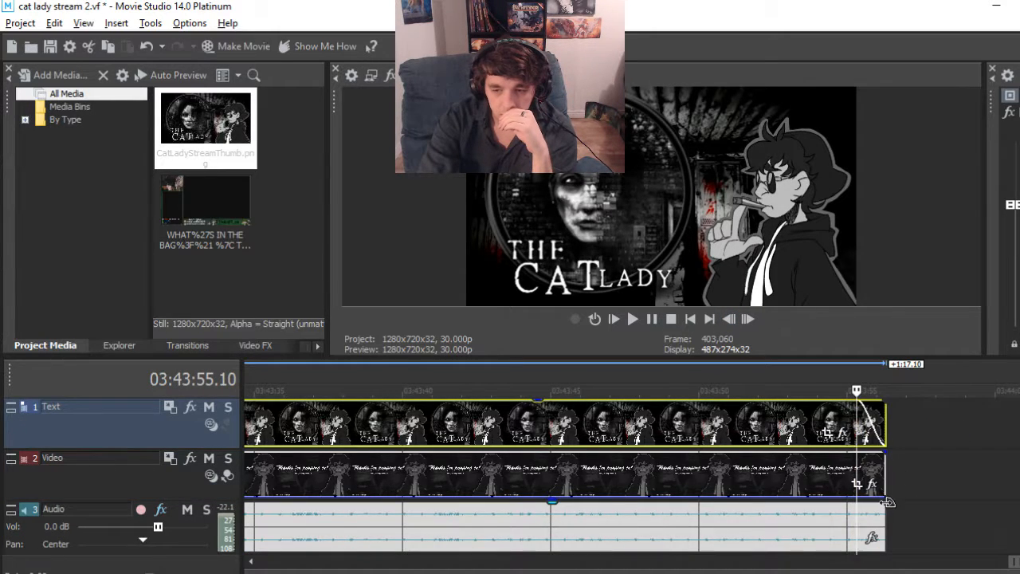
Fade out the outro audio over about its last 2.5 seconds and play back the ending
left_click_drag(887, 501, 857, 507)
left_click(797, 416)
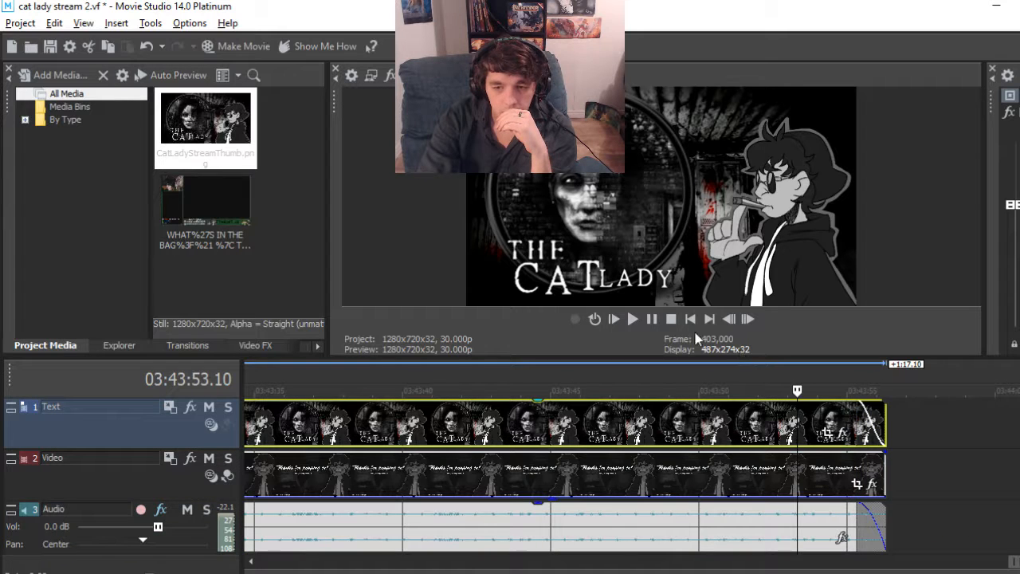
left_click(633, 319)
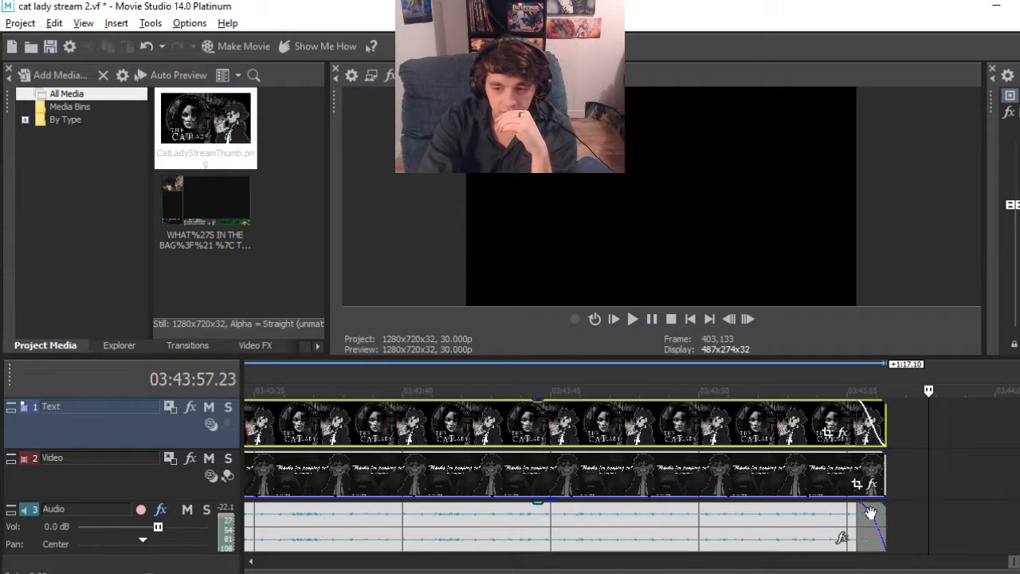
left_click_drag(870, 512, 813, 512)
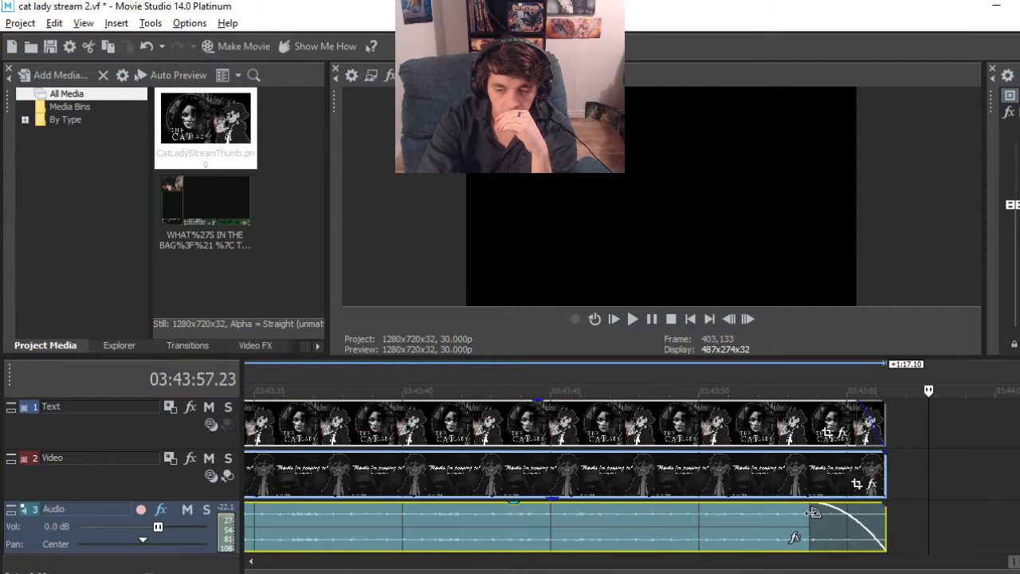
left_click(727, 419)
left_click(633, 319)
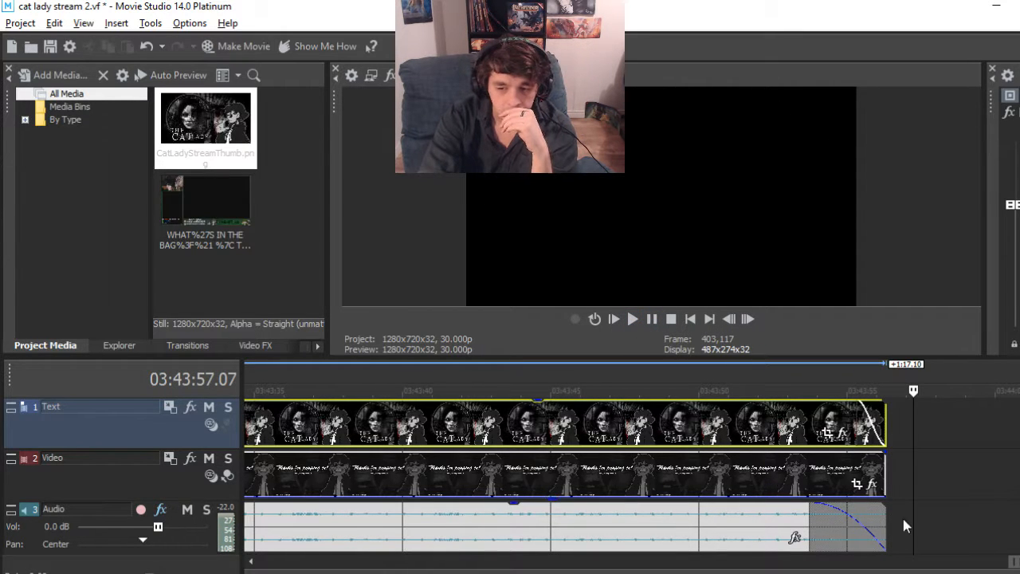
Extend the outro footage and audio by 2 seconds 3 frames and the closing thumbnail by 27 frames, and play the ending
left_click_drag(886, 520, 948, 526)
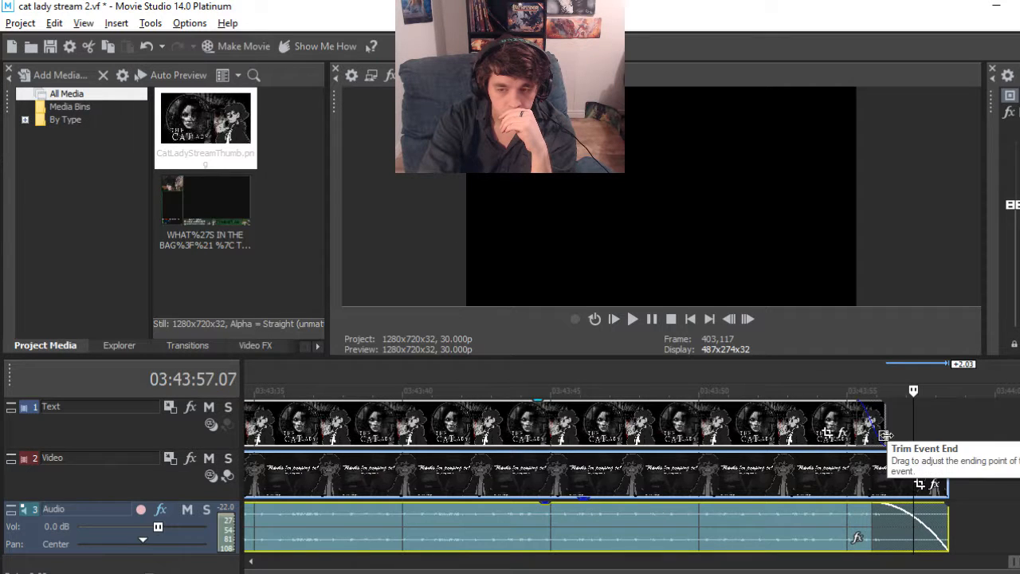
left_click_drag(885, 434, 914, 434)
left_click(800, 472)
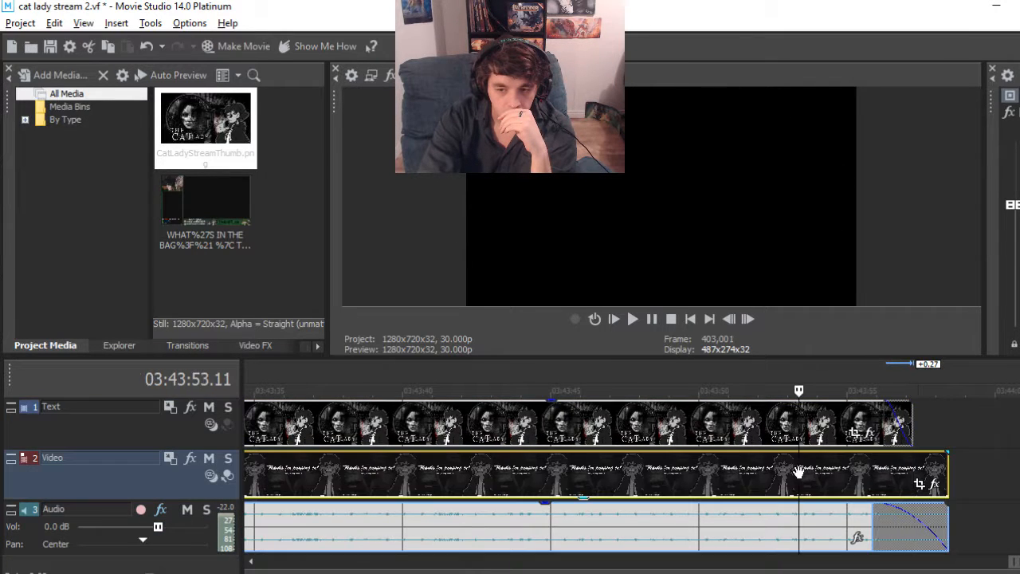
left_click(638, 318)
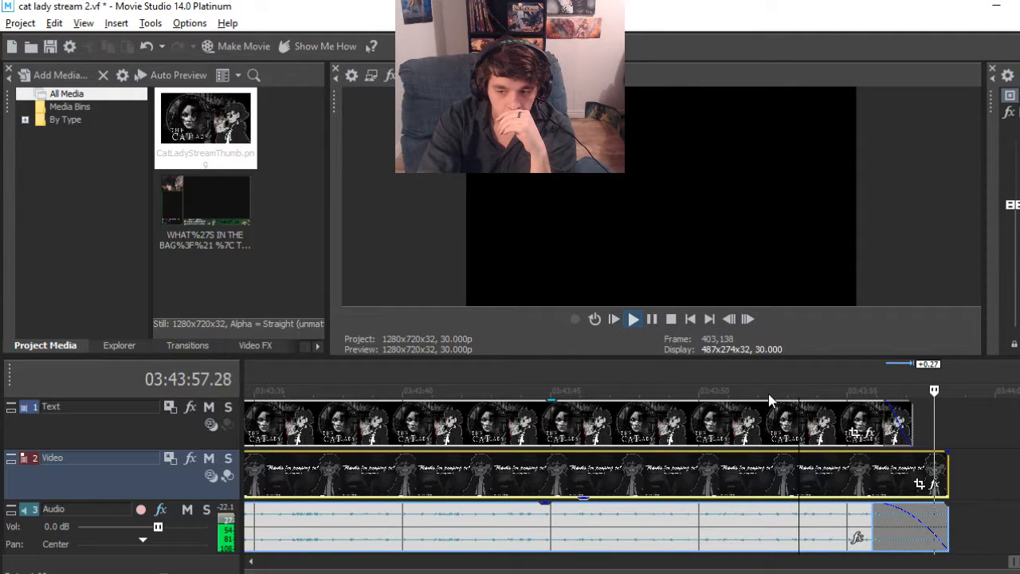
left_click(655, 319)
Return to the first segment and mark a loop region over it from its start to near its end
scroll(807, 420, "down", 8)
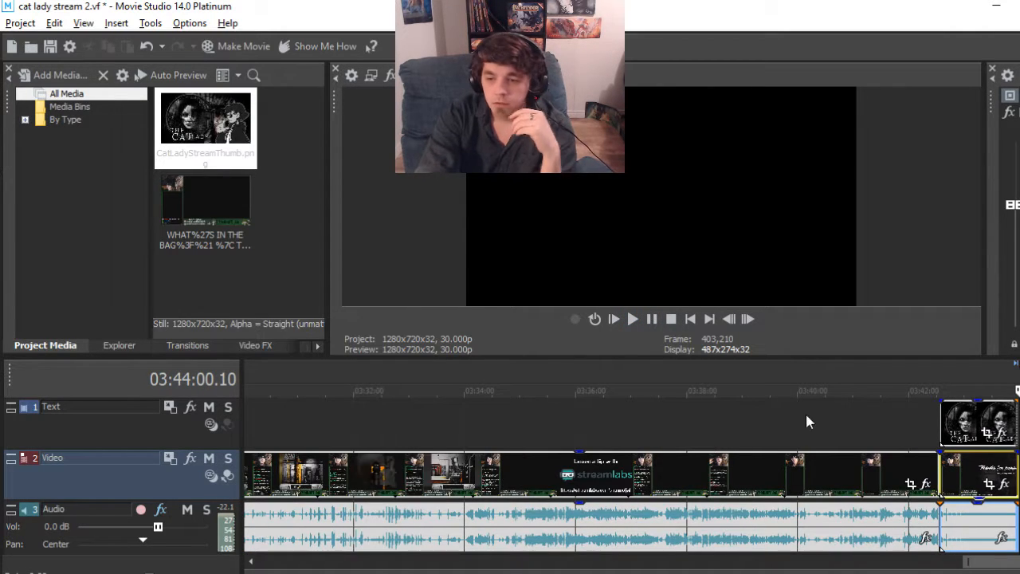
left_click(933, 414)
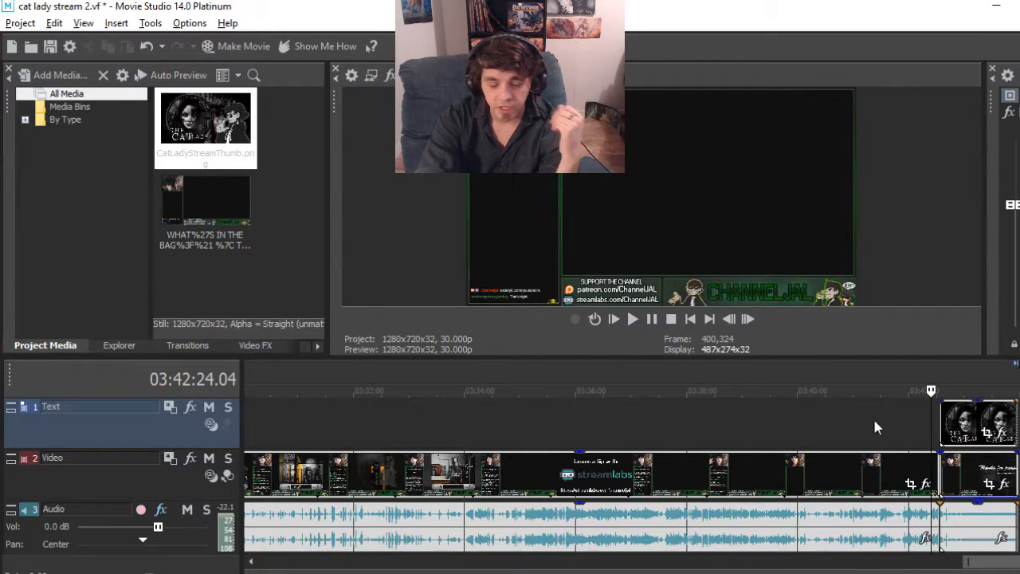
scroll(797, 430, "down", 5)
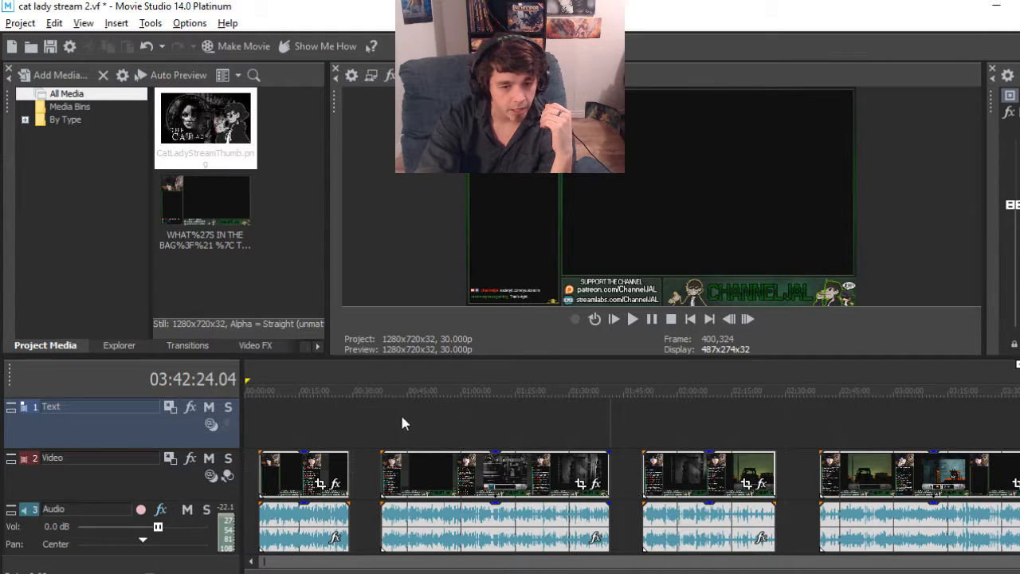
left_click(344, 423)
left_click(349, 422)
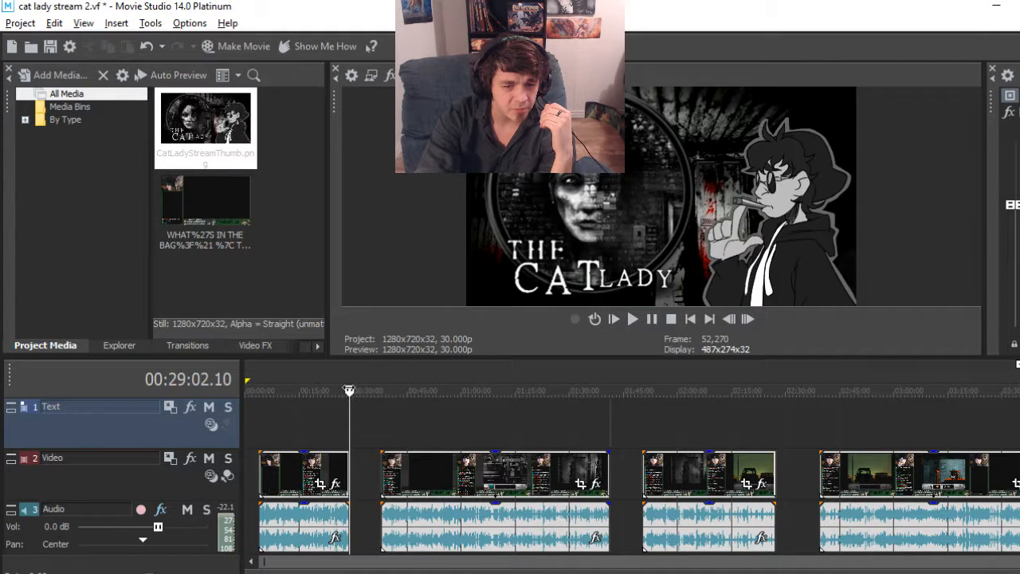
left_click(340, 391)
left_click_drag(341, 390, 247, 390)
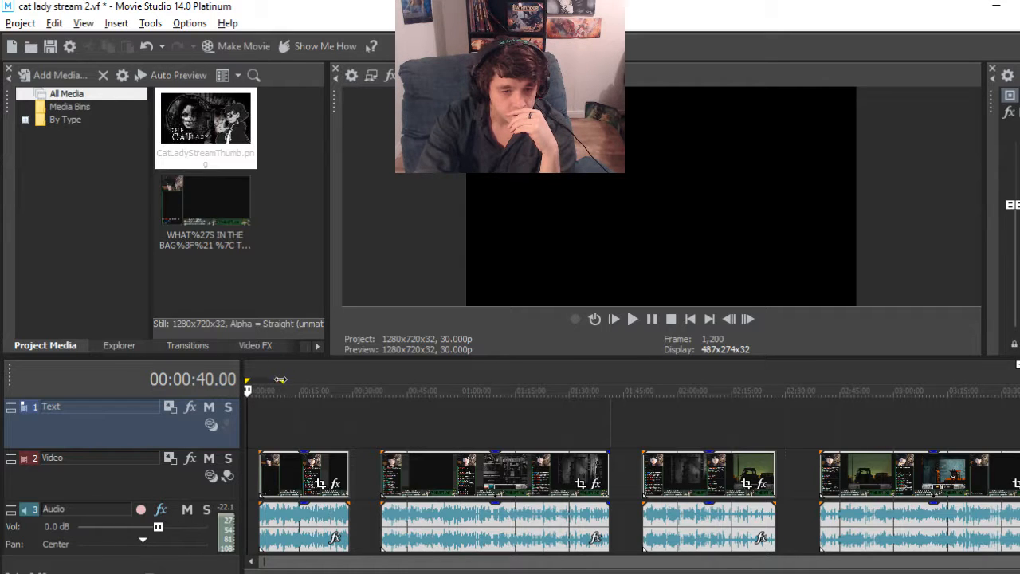
left_click_drag(333, 381, 346, 381)
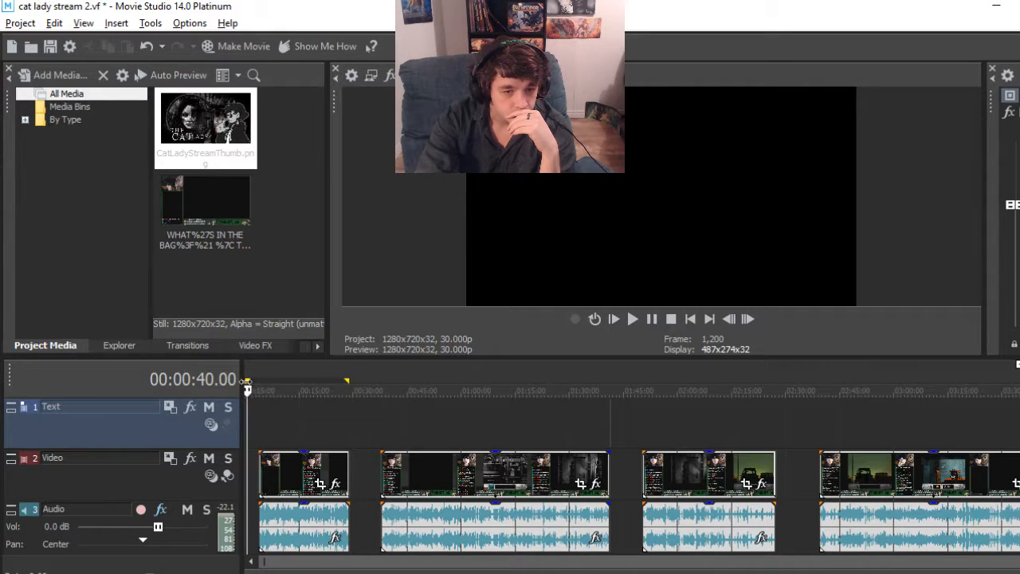
left_click_drag(247, 381, 261, 378)
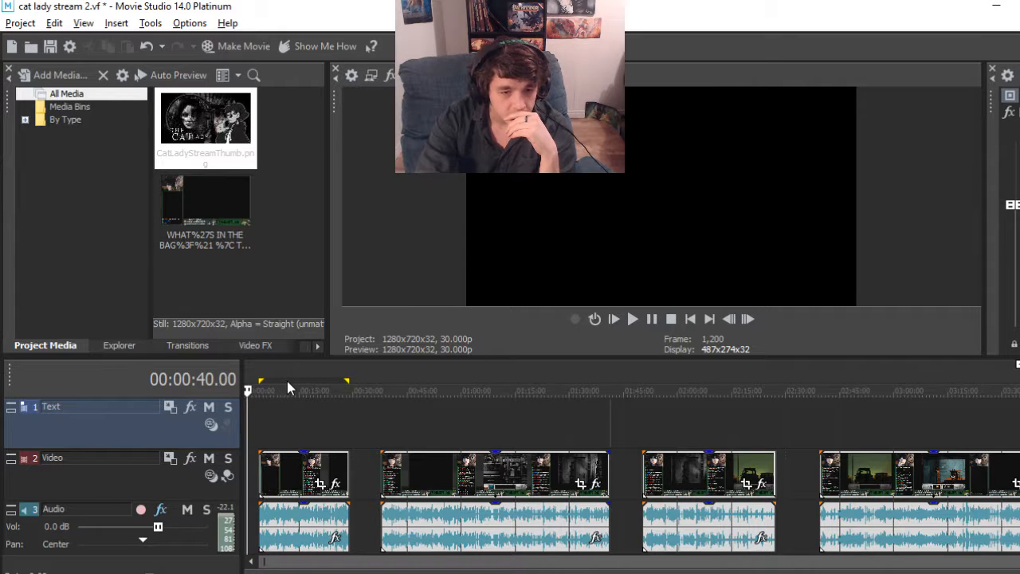
double_click(287, 381)
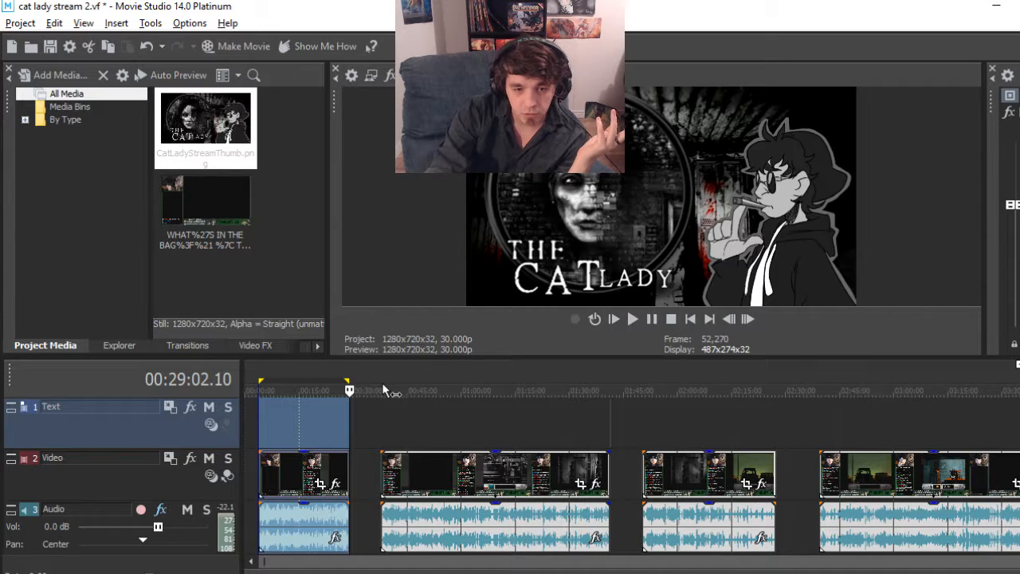
Extend the loop region's end to the end of the first segment's closing thumbnail at 00:29:11.10
left_click_drag(383, 388, 348, 379)
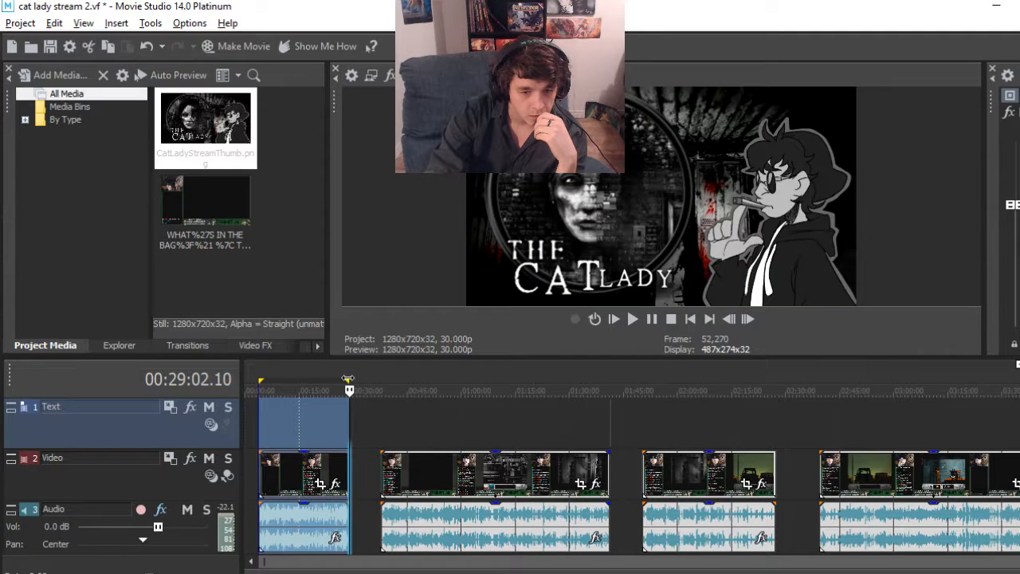
scroll(295, 402, "up", 5)
scroll(591, 428, "up", 7)
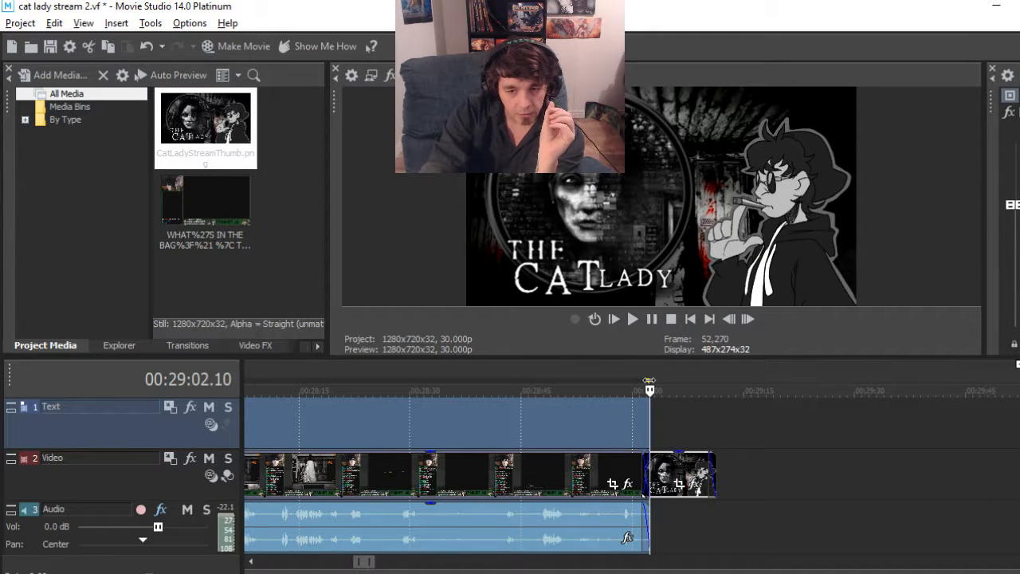
left_click_drag(648, 381, 715, 389)
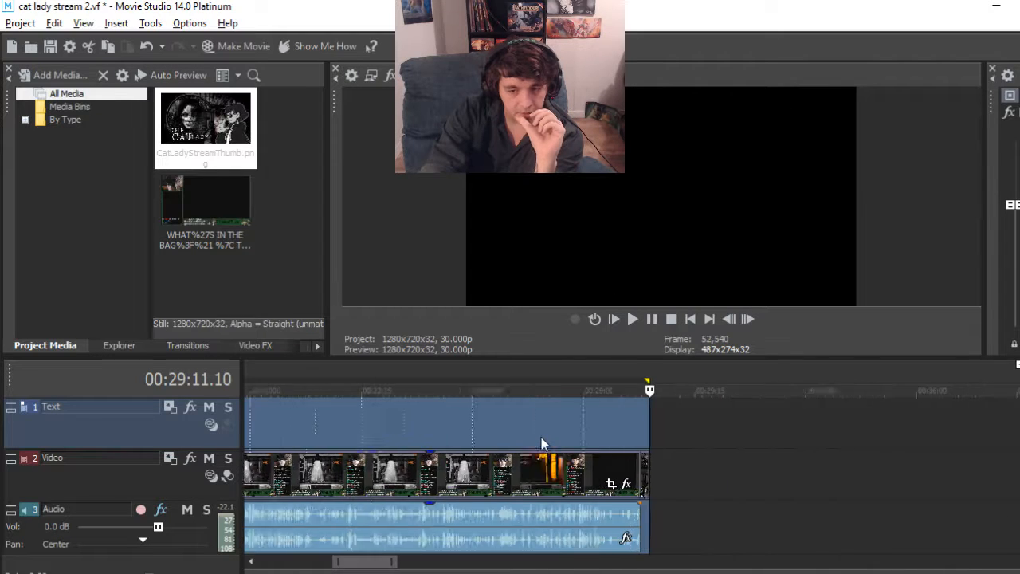
Align the loop region's start with the beginning of the first segment's opening thumbnail at 00:03:52.19 and check the region's end
scroll(542, 444, "down", 5)
left_click_drag(446, 391, 272, 389)
scroll(442, 387, "up", 6)
scroll(443, 385, "up", 4)
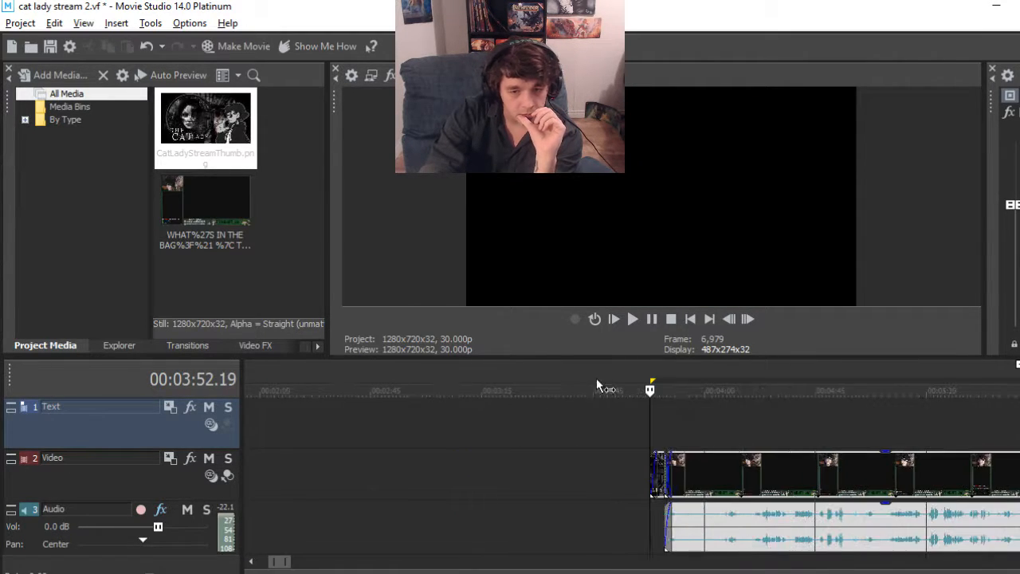
left_click_drag(643, 379, 651, 379)
double_click(671, 381)
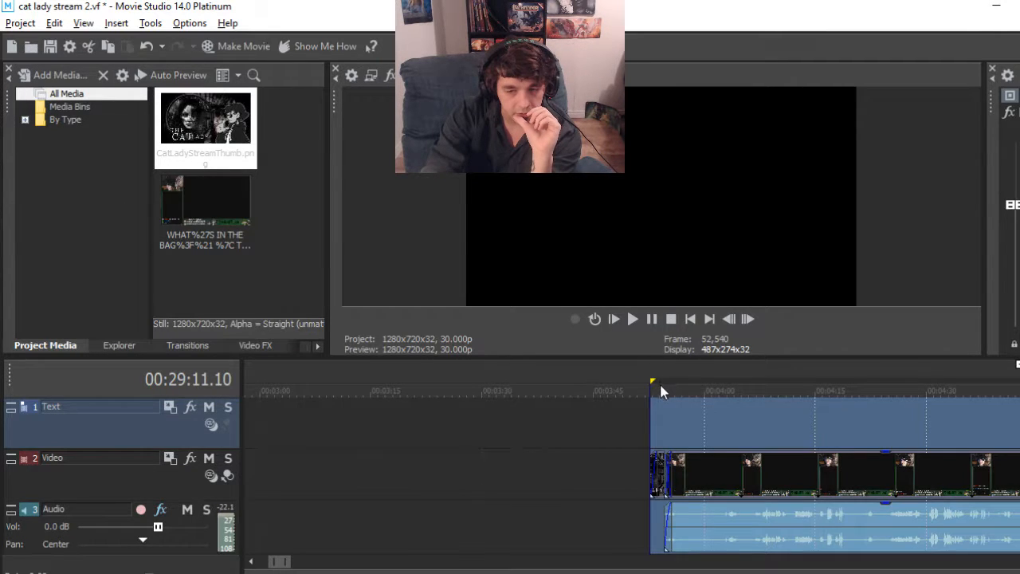
scroll(639, 405, "down", 4)
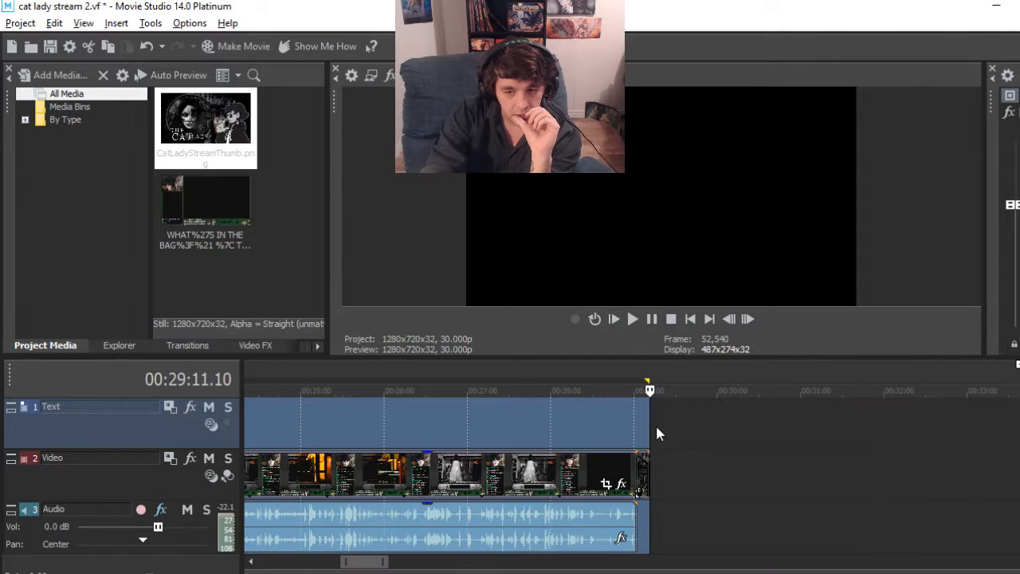
scroll(593, 469, "down", 6)
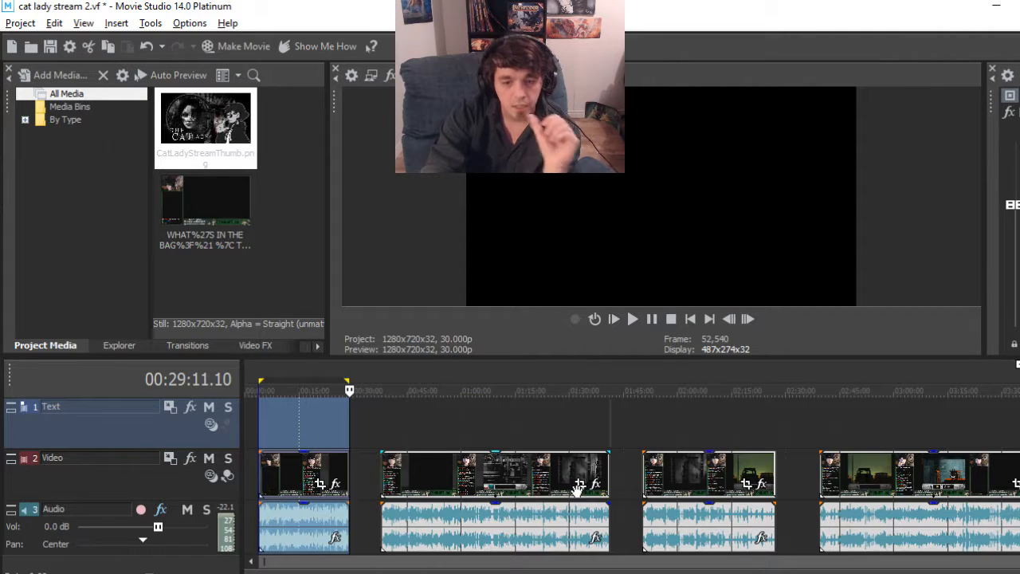
Set up a movie export to the hard drive in MP4 format, rendering the loop region only
left_click(251, 47)
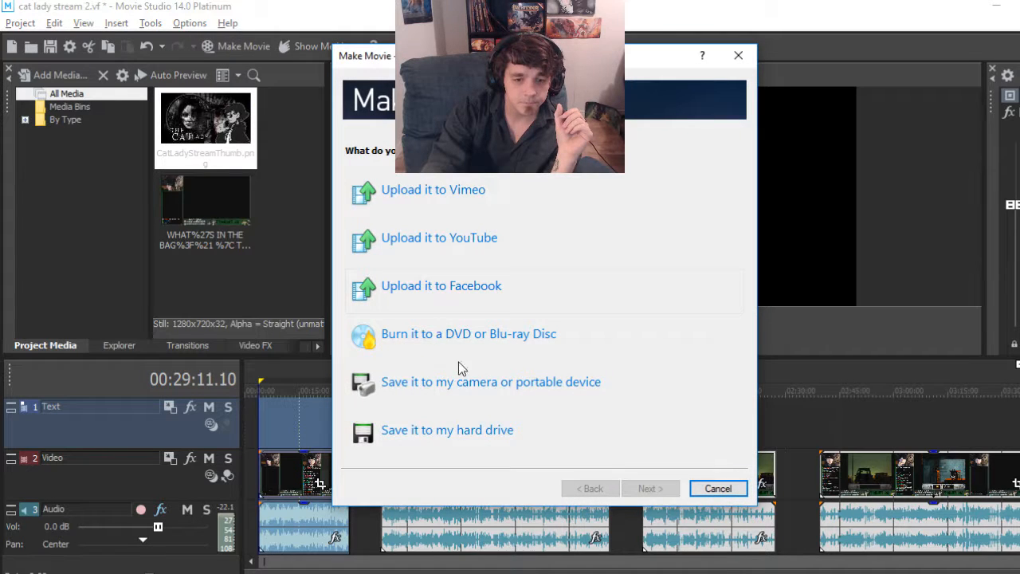
left_click(465, 428)
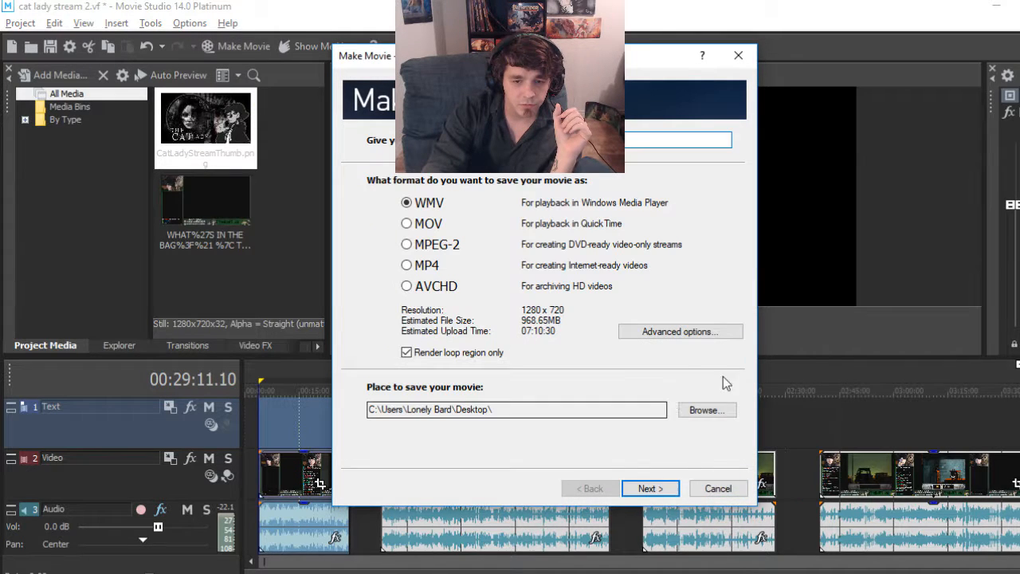
left_click(407, 266)
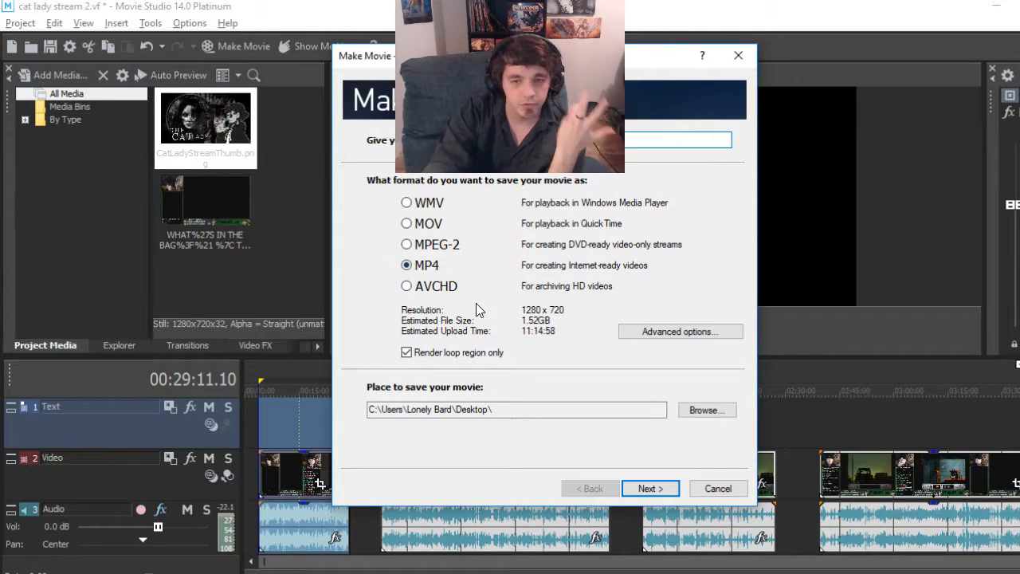
left_click(406, 353)
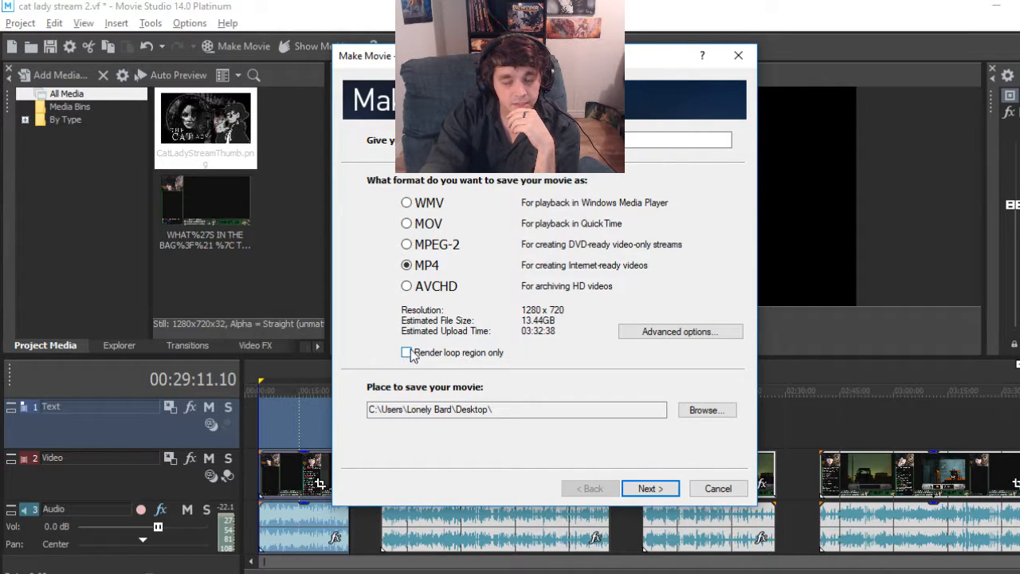
left_click(407, 353)
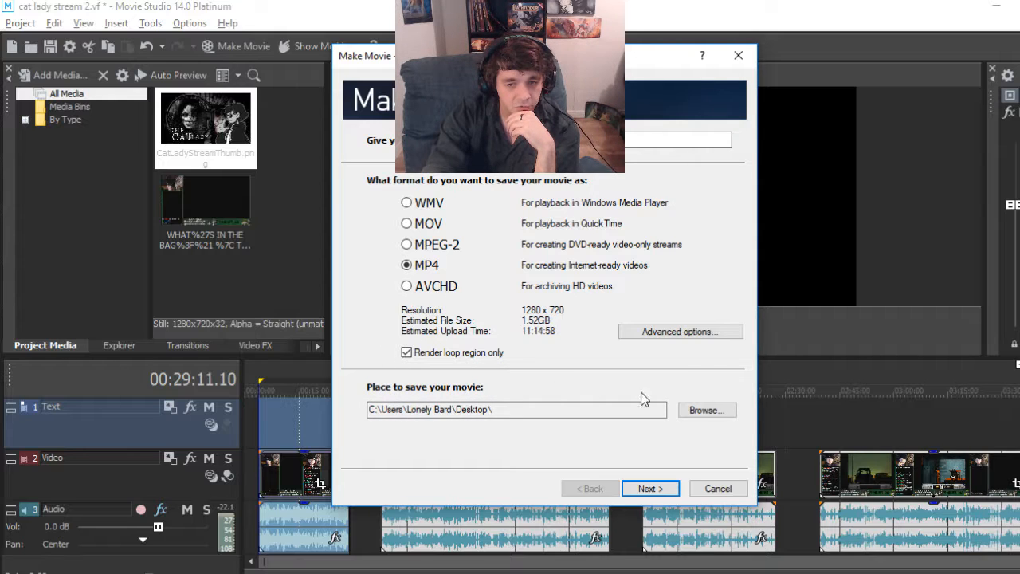
Set the movie's save location to the Cat Lady folder on the Desktop
left_click(708, 409)
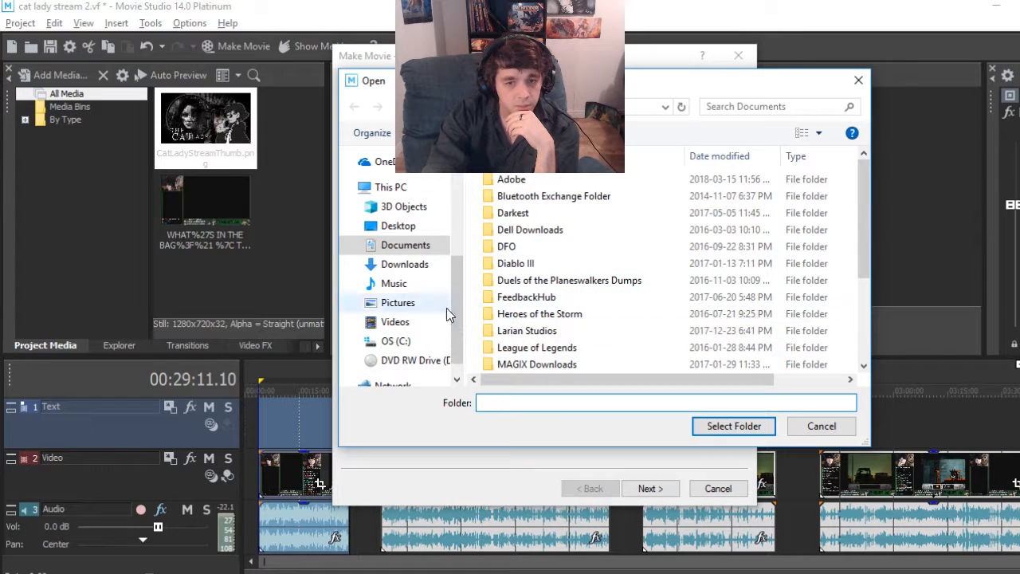
left_click(397, 229)
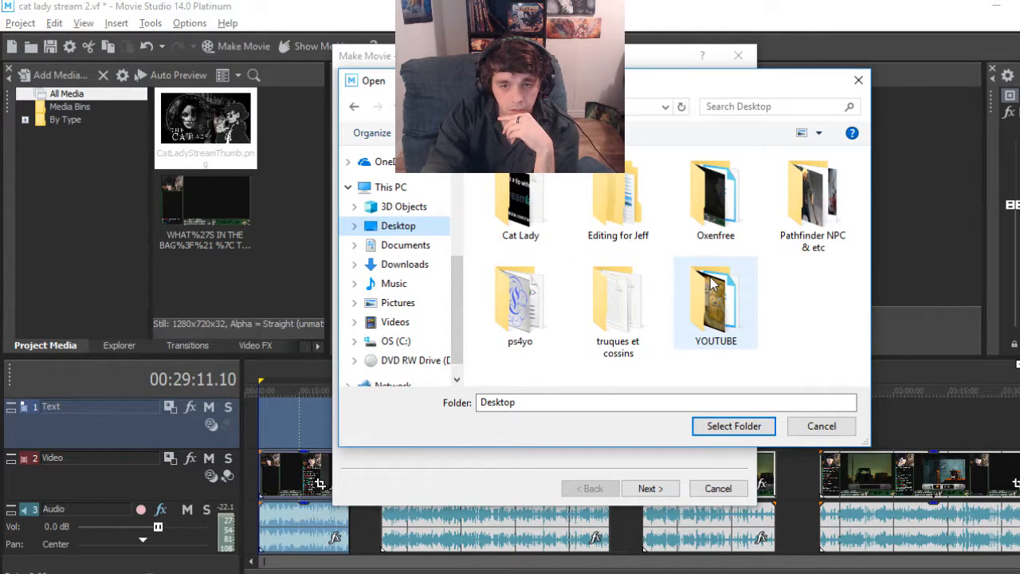
double_click(548, 199)
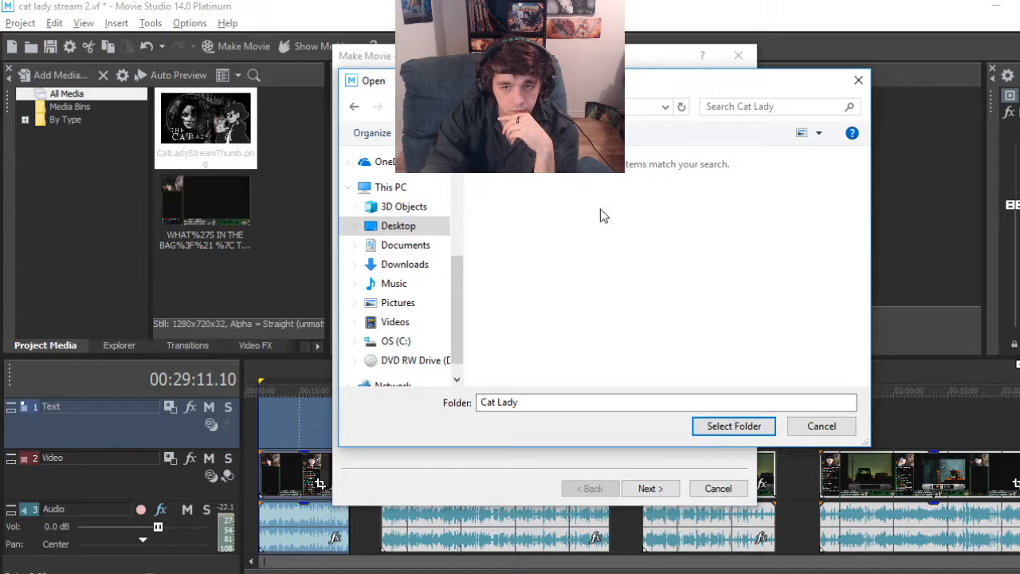
left_click(734, 426)
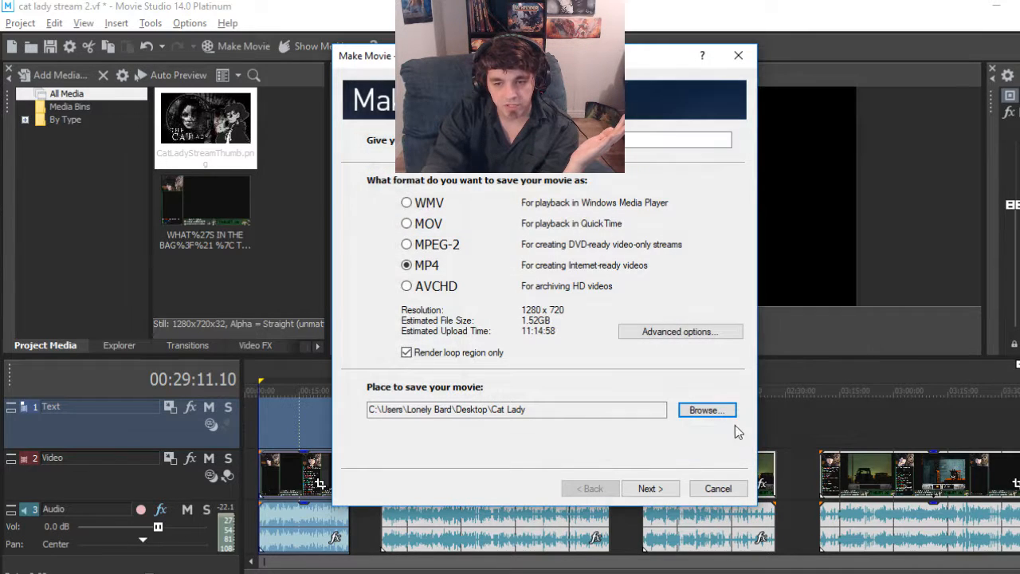